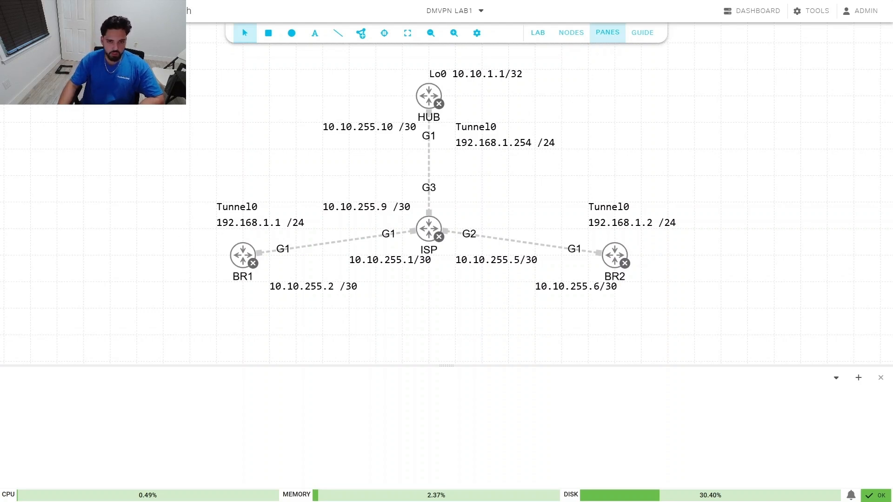
Step: Start all routers in the DMVPN lab from the canvas's Lab context menu
right_click(261, 163)
click(293, 170)
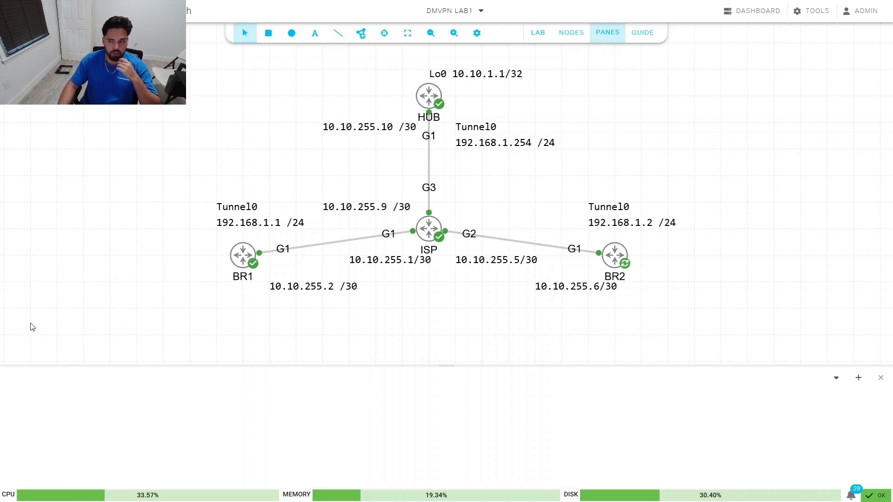
Step: Open and connect a console session for the HUB router, enlarging the console area
right_click(432, 104)
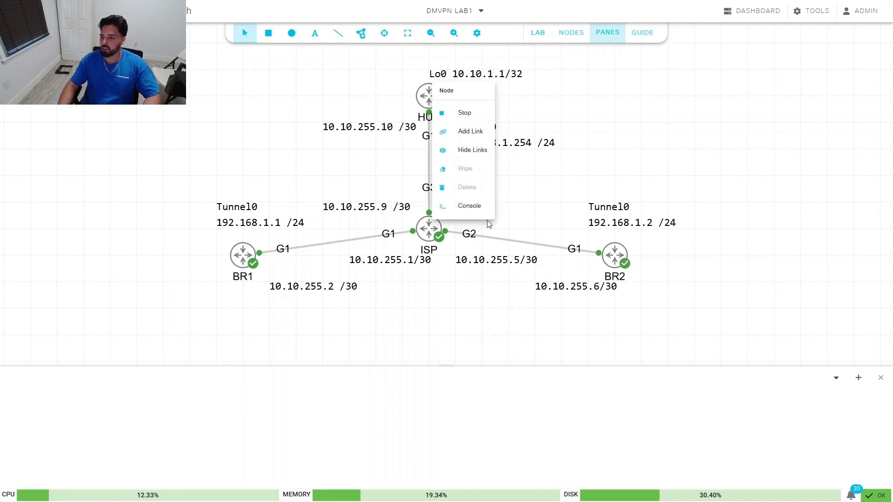
click(478, 205)
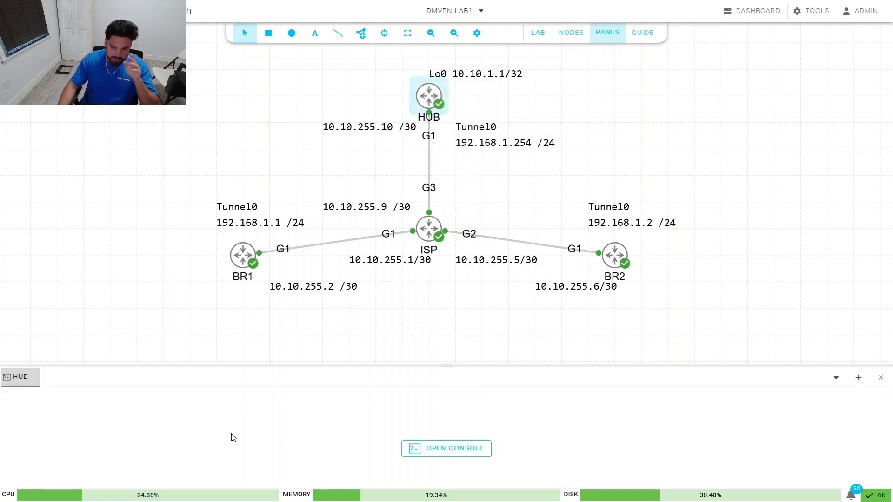
click(453, 449)
drag(471, 366, 472, 284)
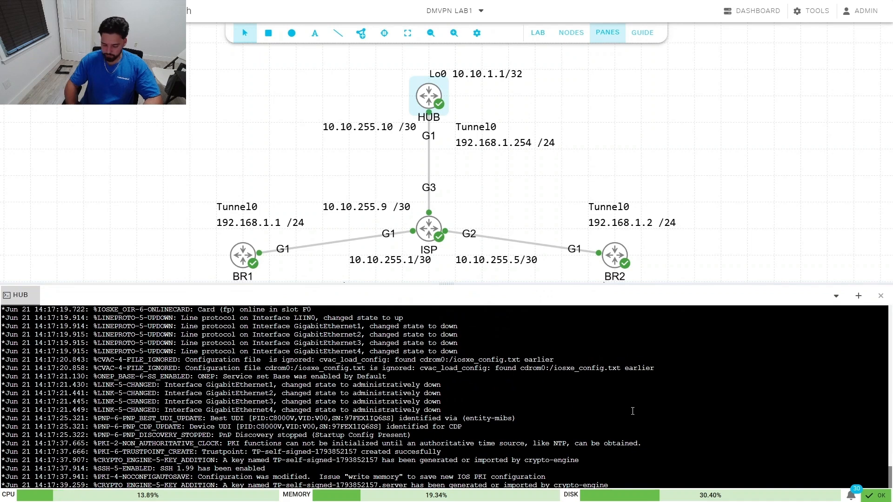
Step: Enter global configuration mode and set the router's hostname to HUB
key(Return)
key(Return)
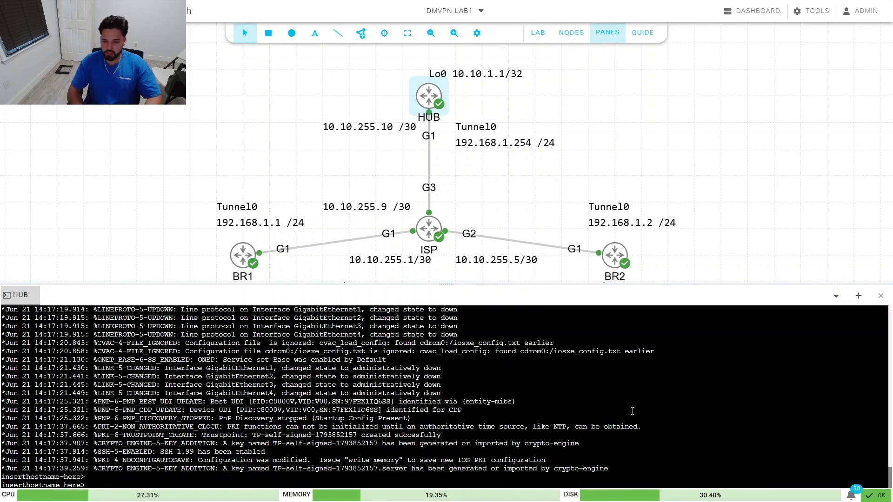
text(en)
key(Return)
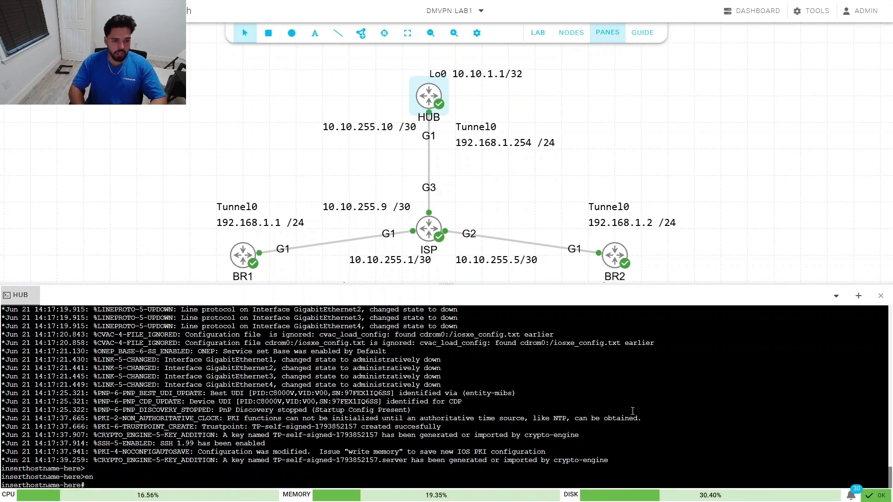
text(conf t)
key(Return)
text(hostname-here(config)#host)
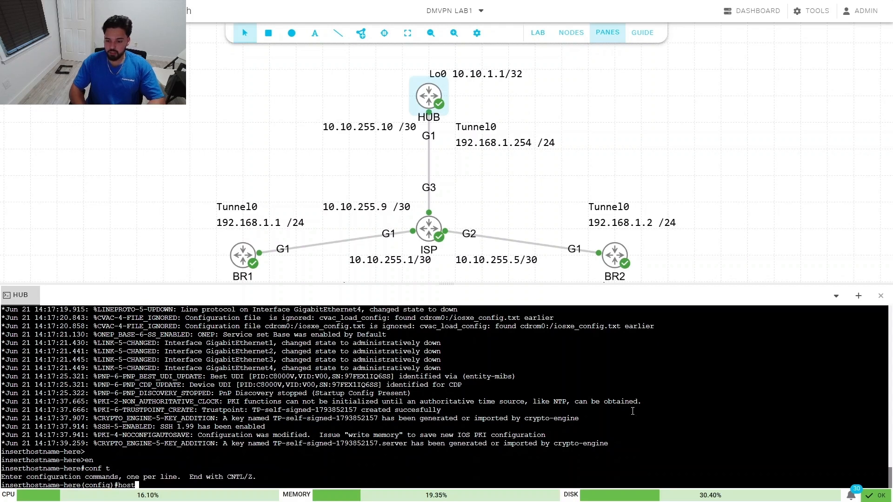
key(Tab)
text(HUB)
key(Return)
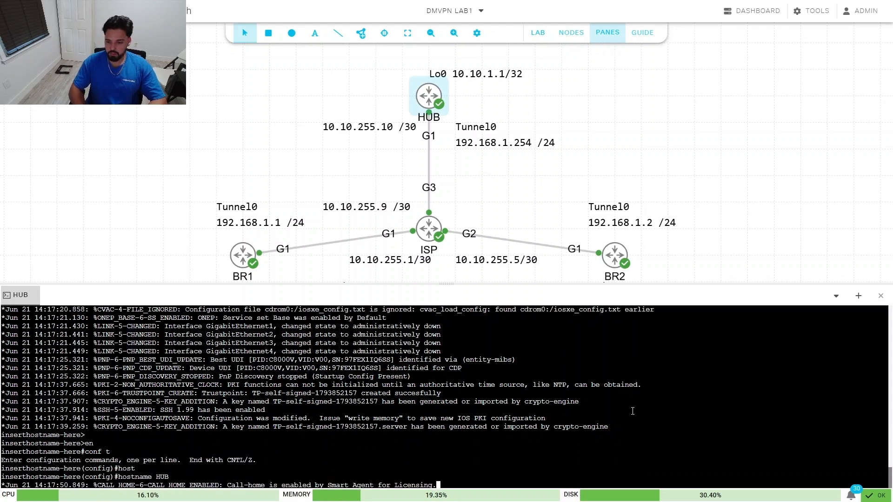
Step: Give GigabitEthernet1 address 10.10.255.10 255.255.255.252 and enable it with no shutdown
text(interf)
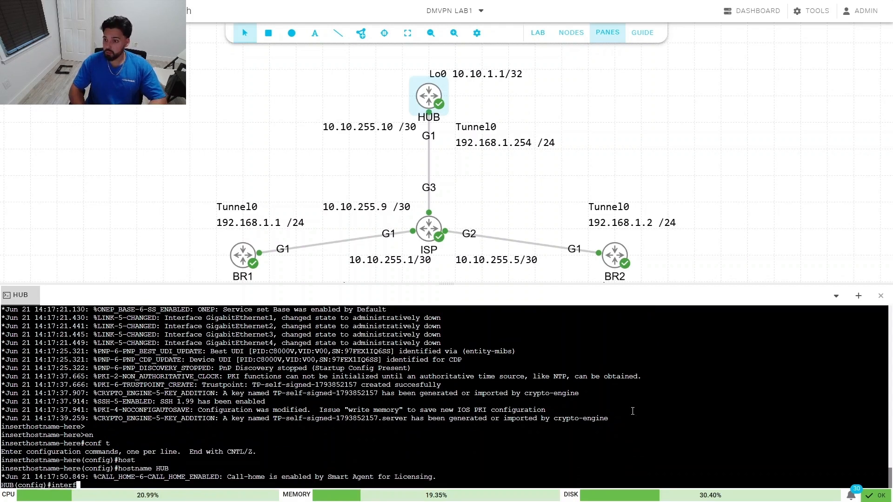
key(Tab)
text(gig)
key(Tab)
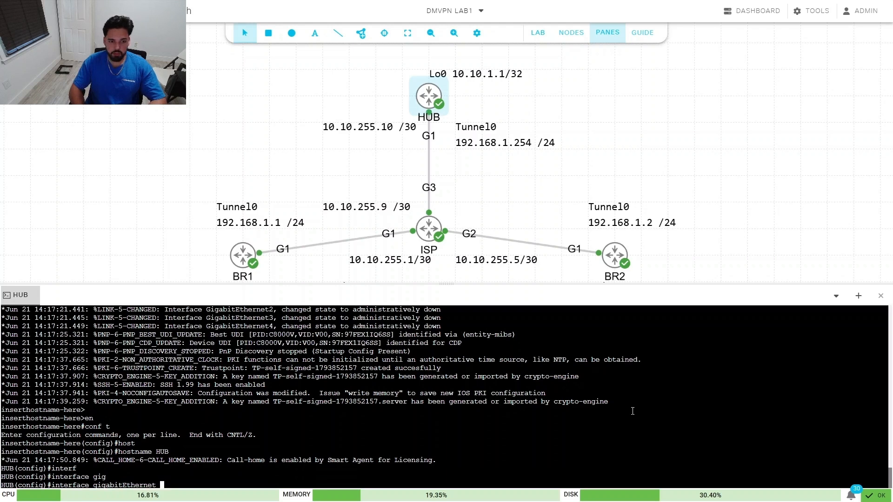
text(1)
key(Return)
text(ip add)
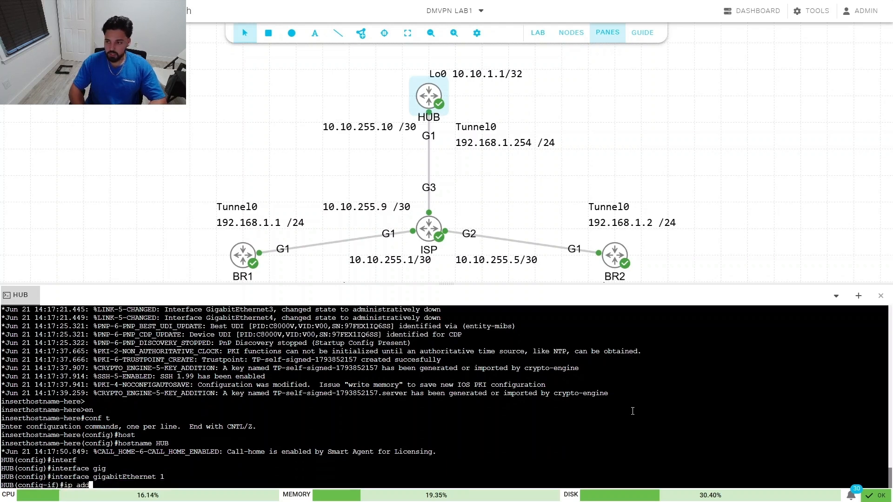
key(Tab)
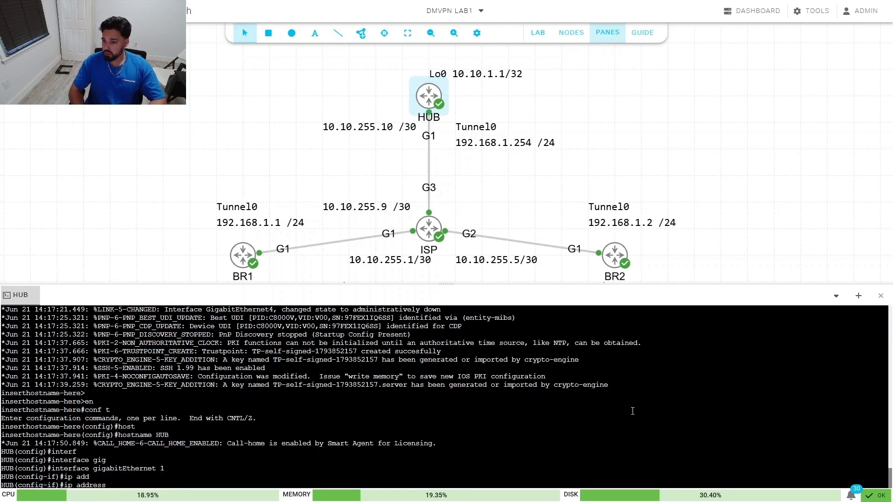
text(0)
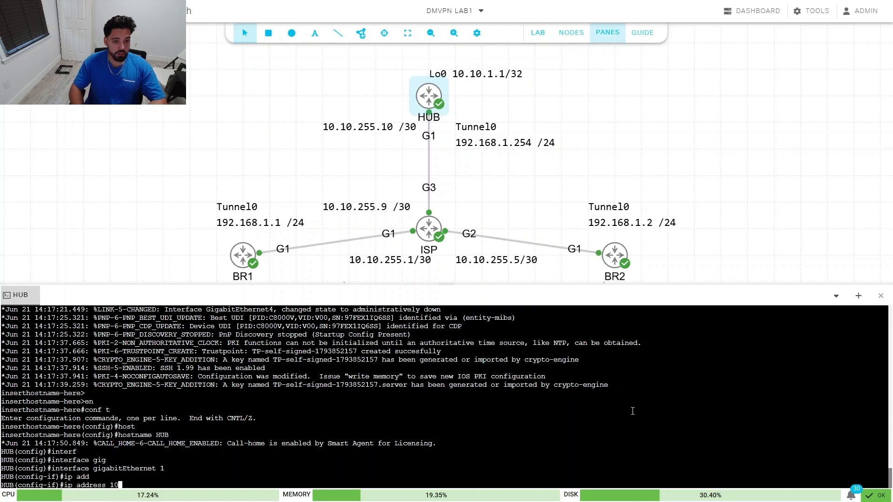
text(.10)
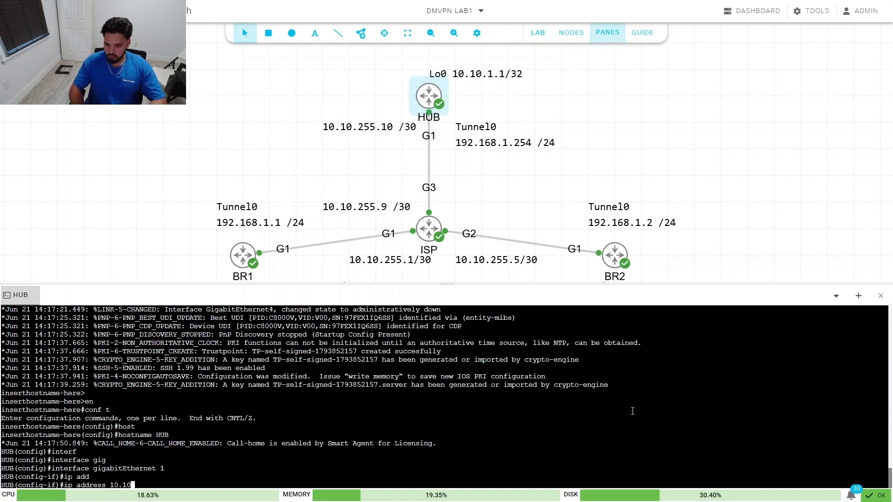
text(.255.1)
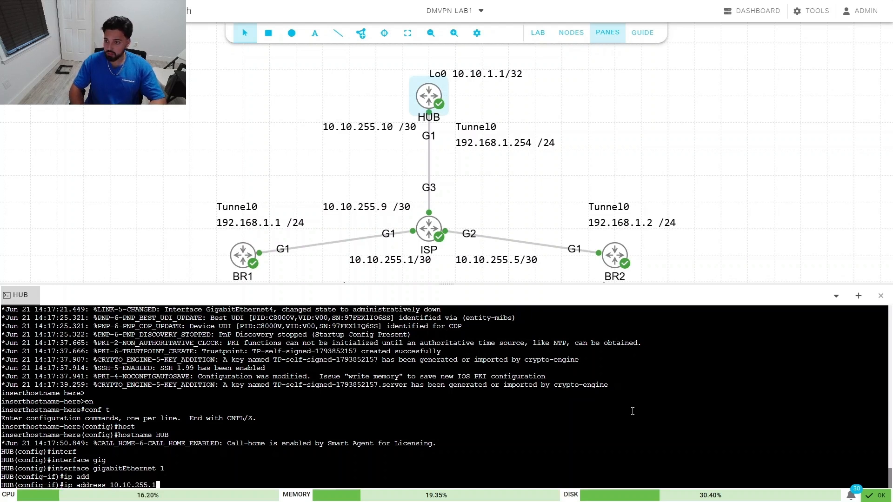
text(0 255.)
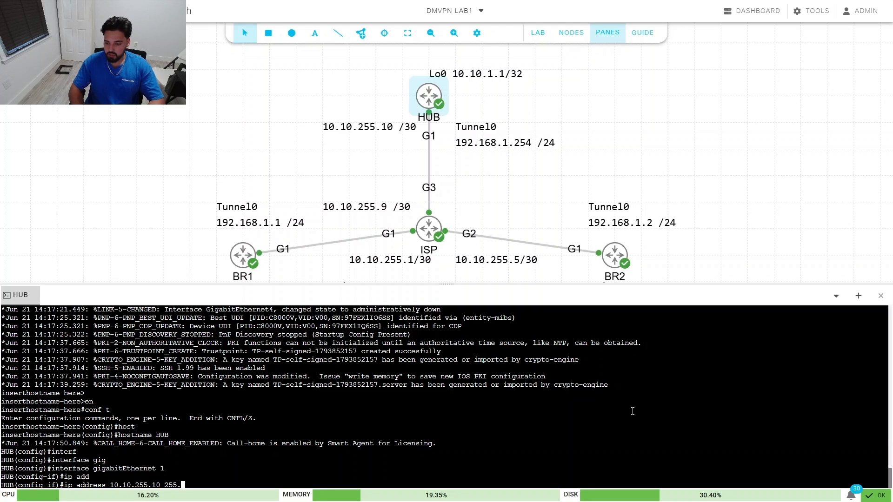
text(255.255.252)
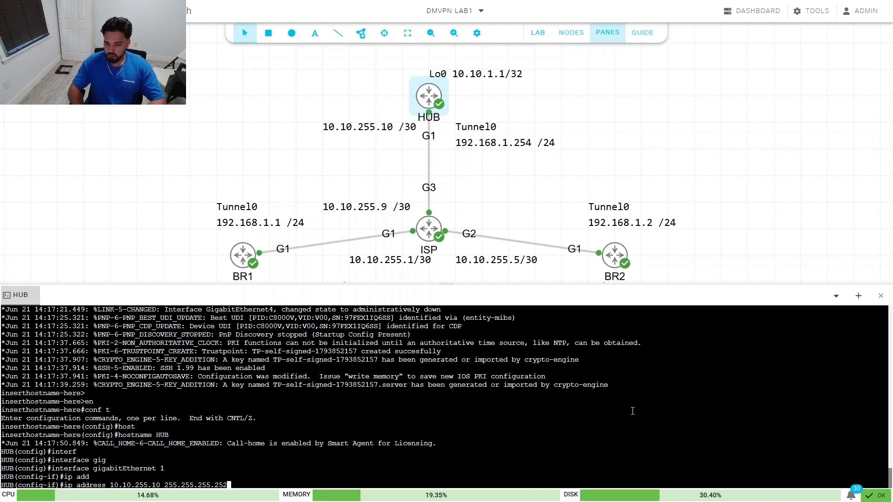
key(Return)
text(no shu)
key(Tab)
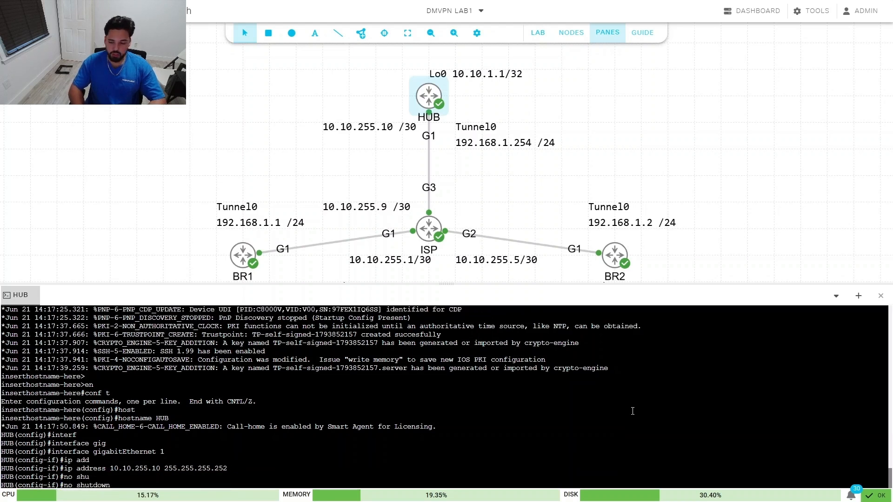
key(Return)
Step: Leave GigabitEthernet1 and begin entering the loopback interface command
text(exi)
key(Tab)
key(Return)
text(int)
key(Tab)
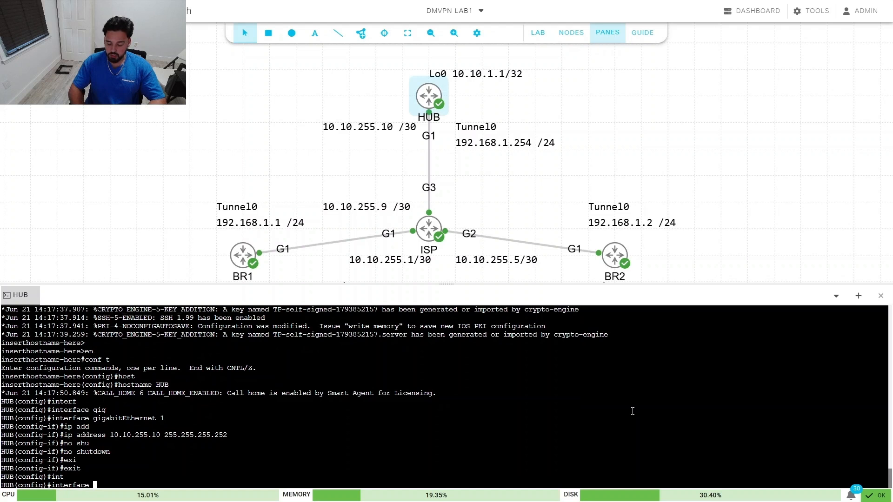
text(lo)
key(Tab)
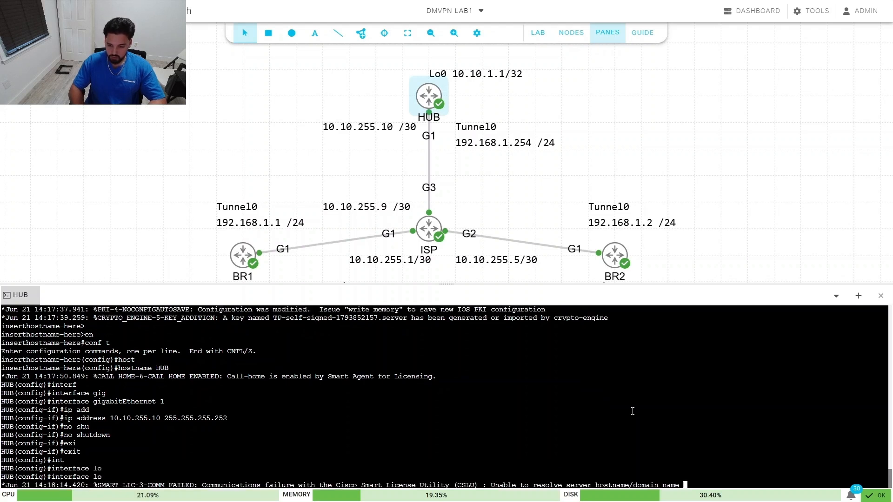
Step: Give Loopback0 address 10.10.1.1 255.255.255.255 and enable it
key(Tab)
text(0)
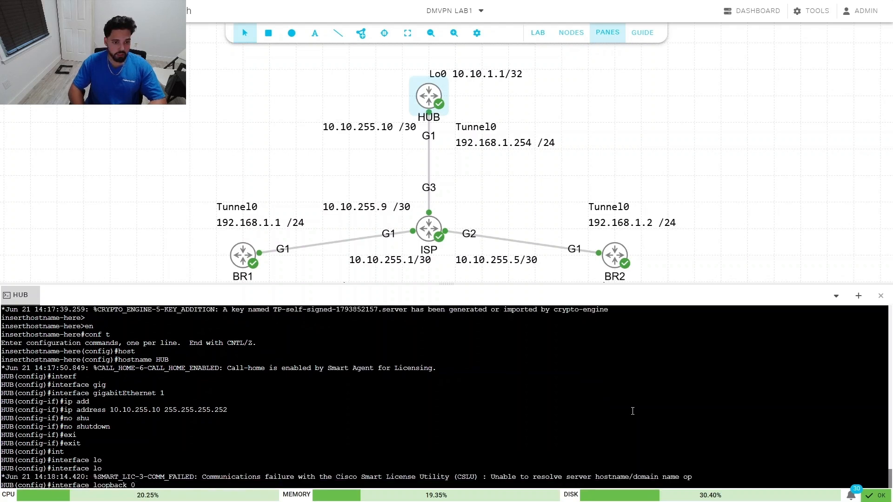
key(Return)
text(ip add)
key(Tab)
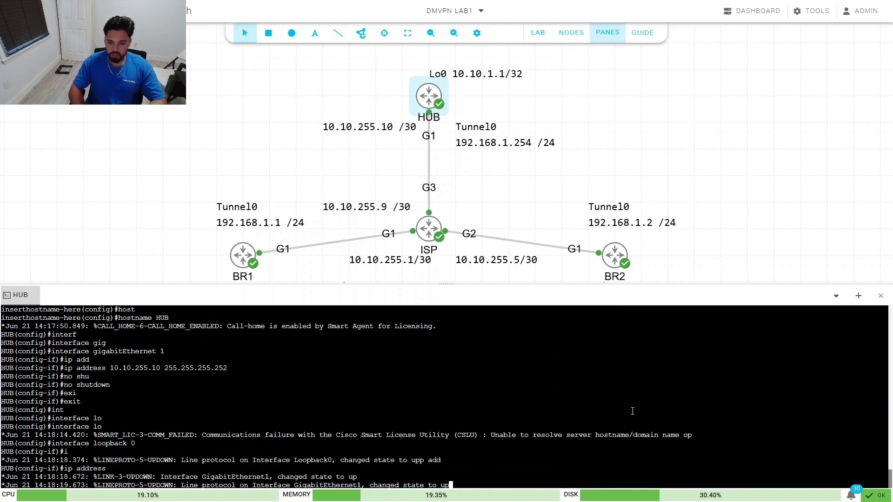
text(10.10)
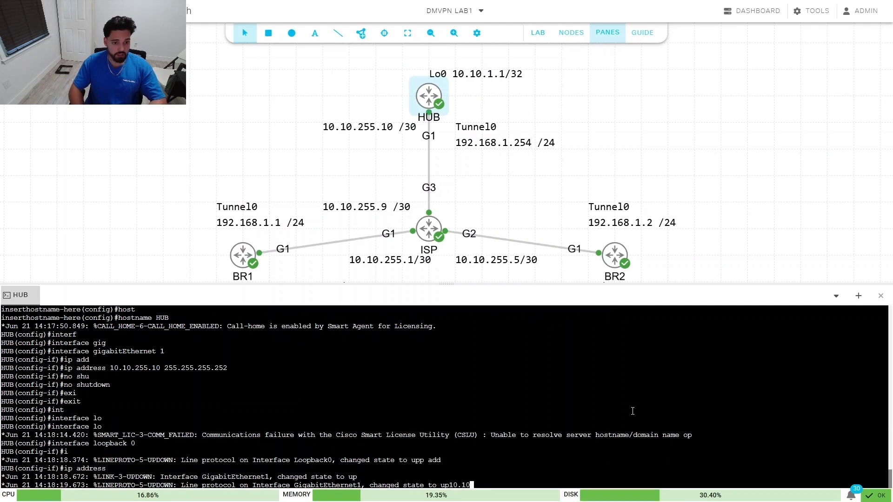
text(.1.1)
key(ctrl+r)
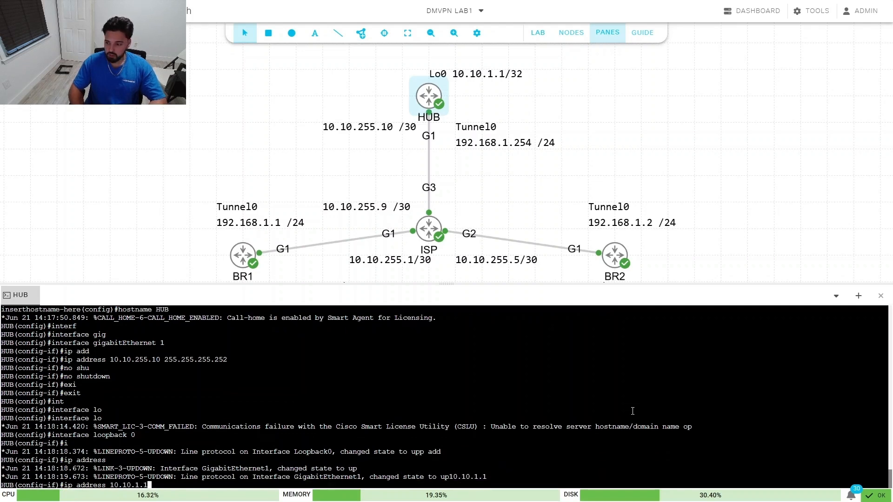
text(255.255)
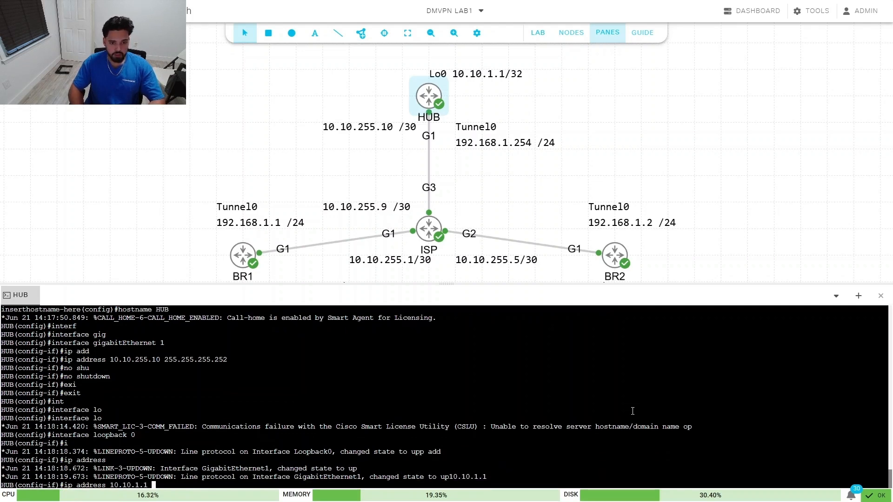
text(.255.255)
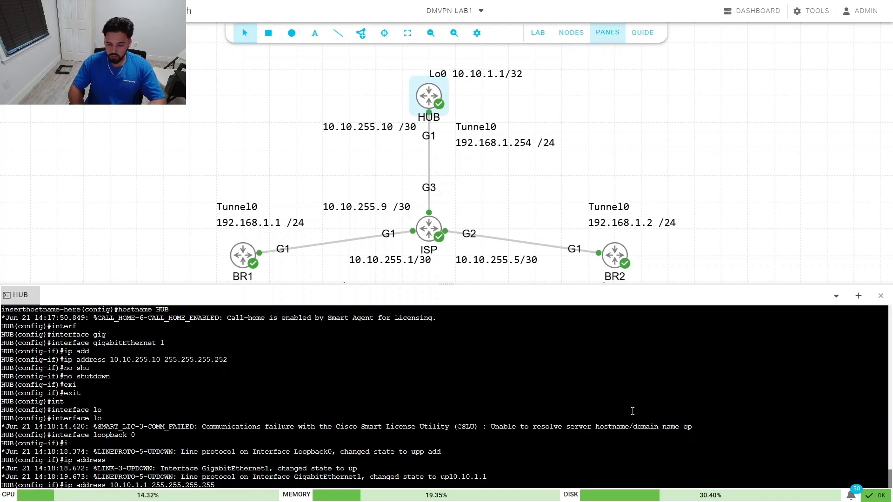
key(Return)
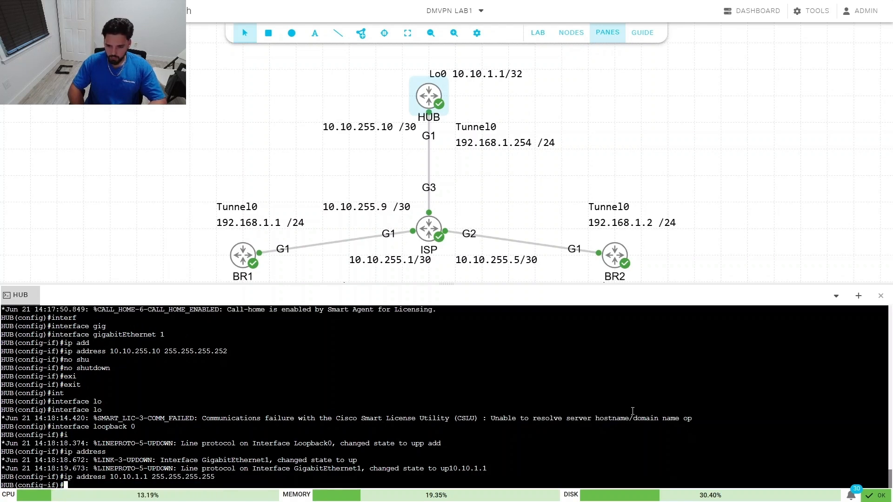
text(no shu)
key(Tab)
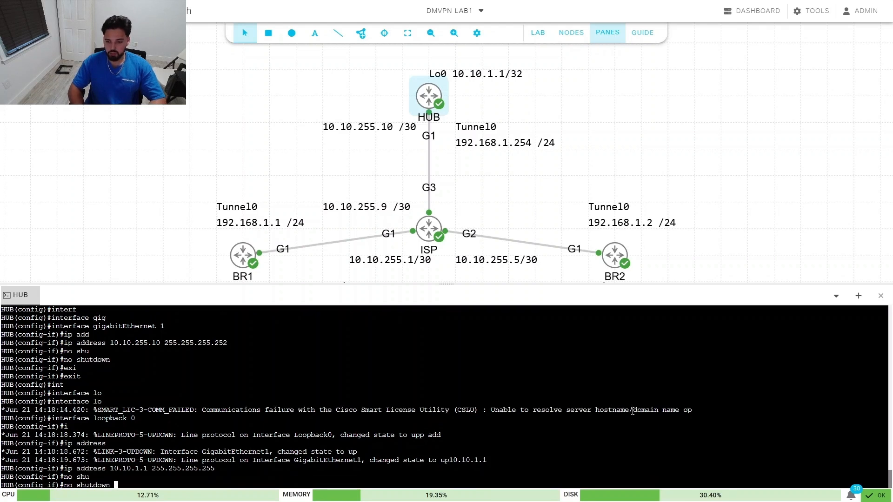
key(Return)
Step: Exit the loopback back to global configuration and start an interface command
text(exi)
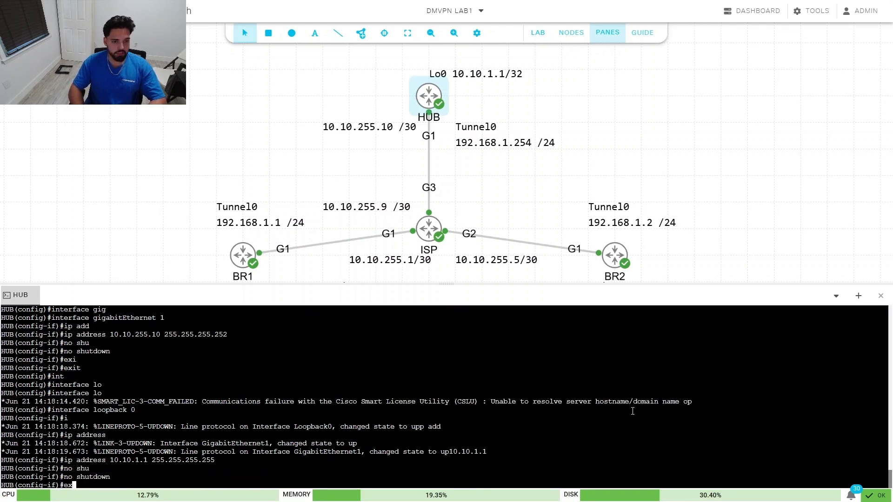
key(Tab)
key(Return)
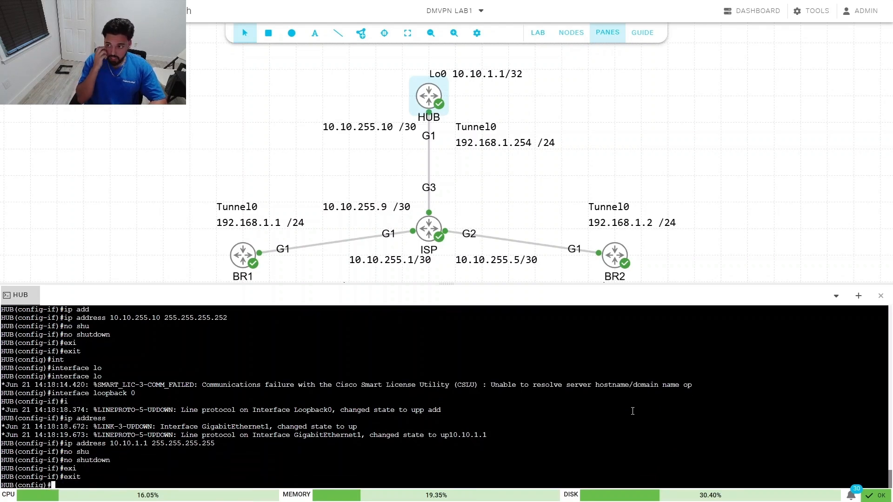
text(int)
key(Tab)
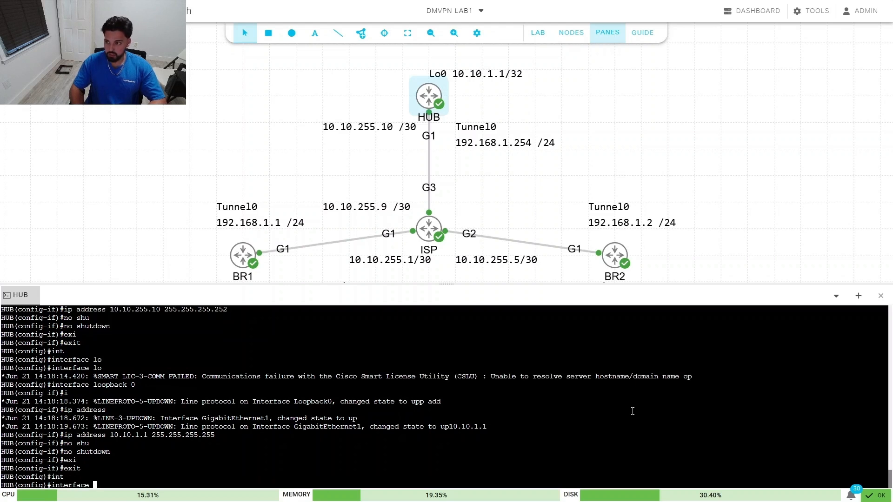
Step: Create interface Tunnel0 with address 192.168.1.254 255.255.255.0
text(tun)
key(Tab)
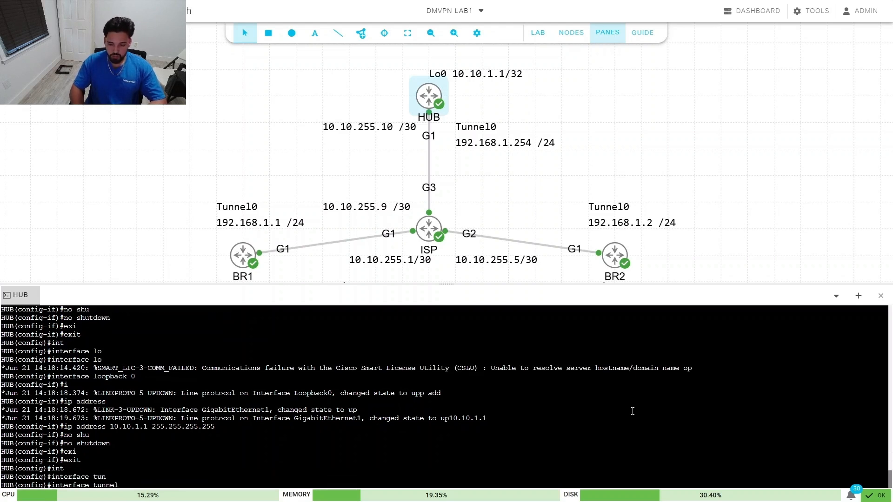
text(0)
key(Return)
text(ip add)
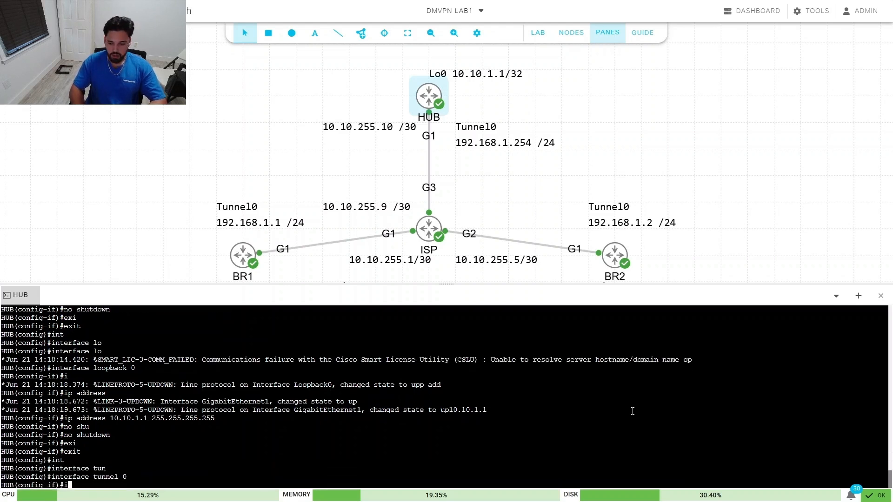
key(Tab)
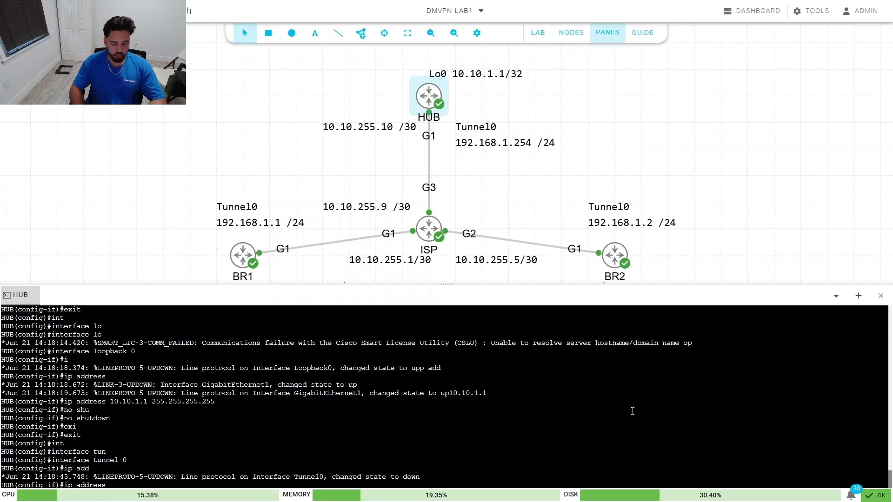
text(192.16)
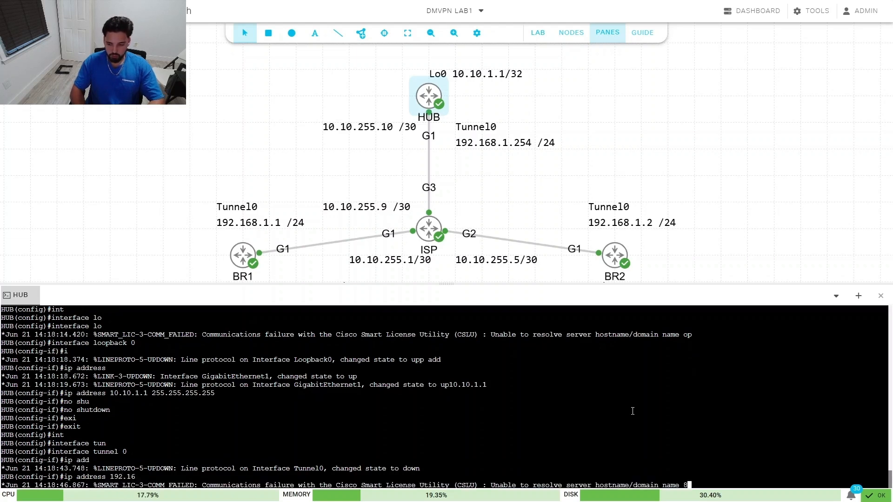
text(8)
text(.1)
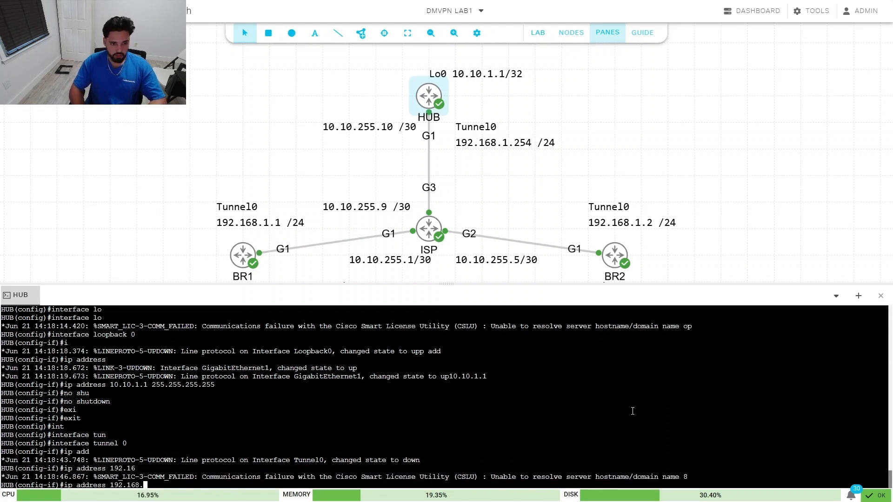
text(.254)
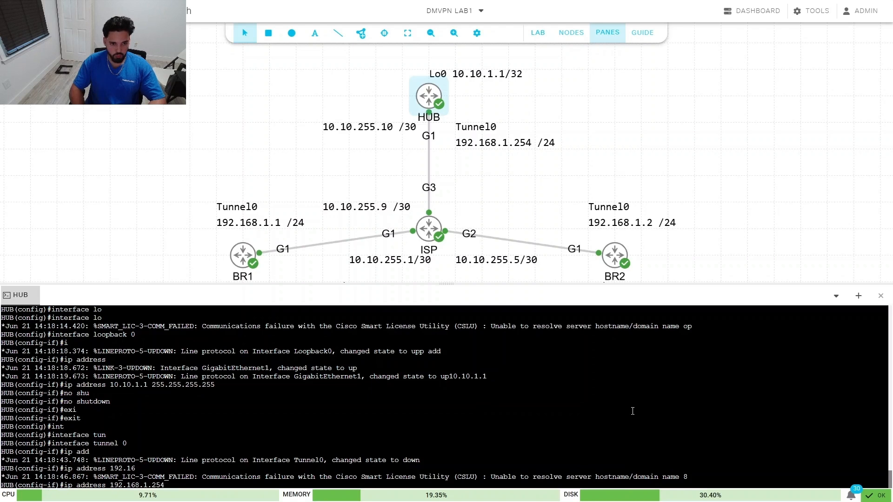
text( 255.25)
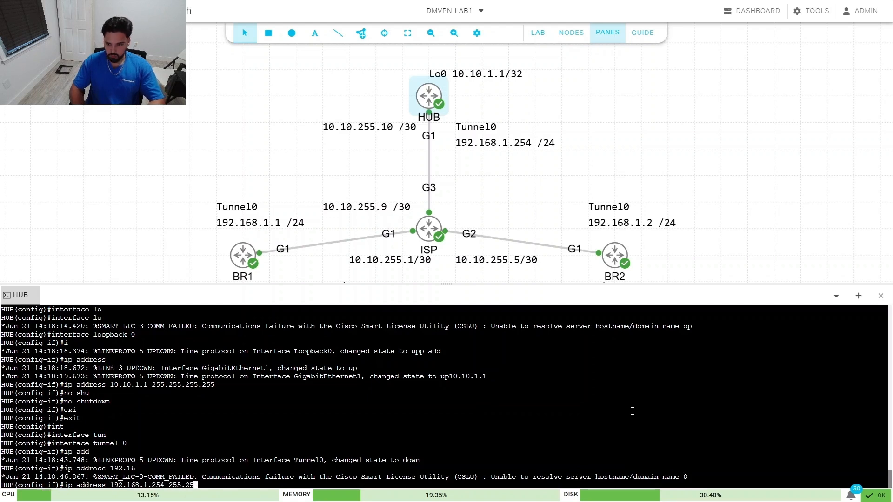
text(5.255.0)
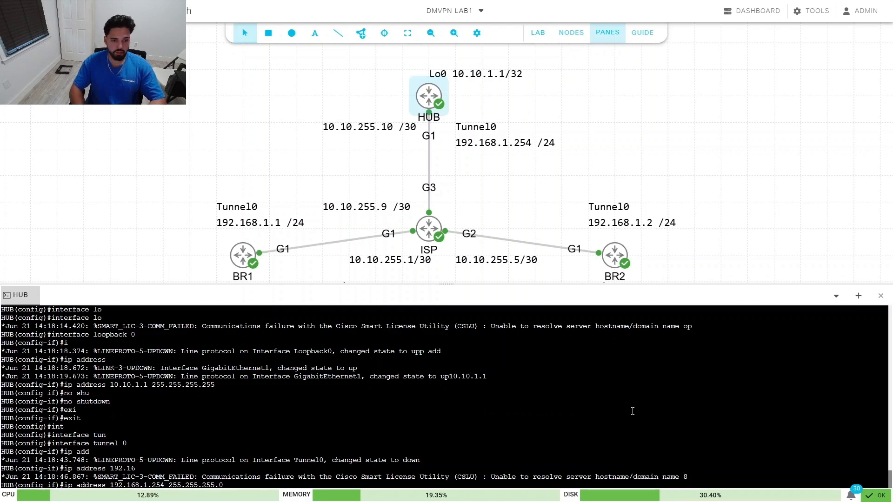
key(Return)
Step: Set an NHRP authentication key on Tunnel0
text(ip)
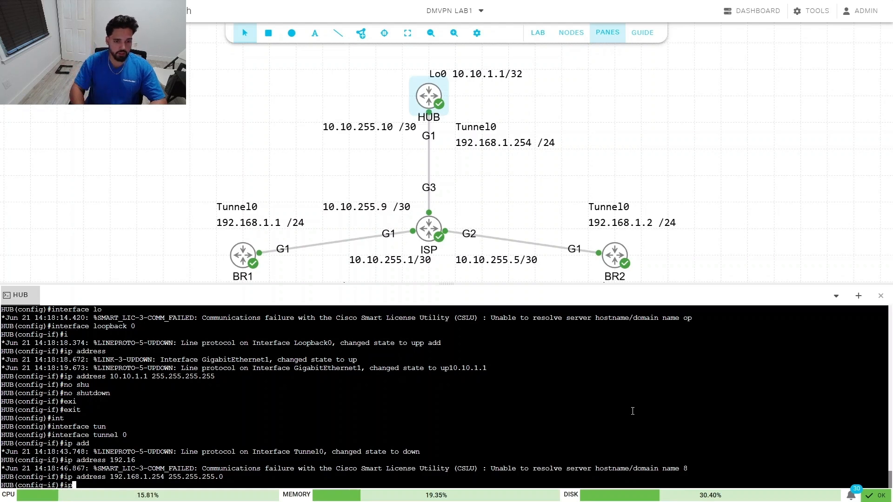
text(nhr)
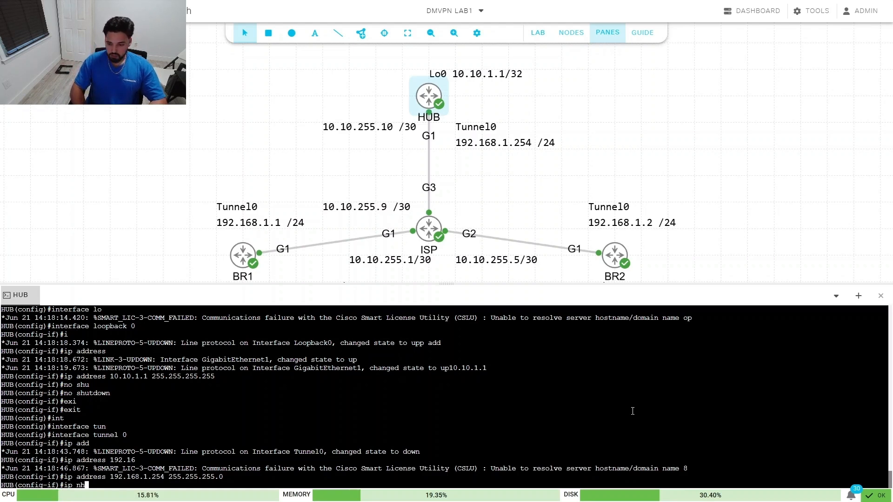
key(Tab)
text(au)
key(Tab)
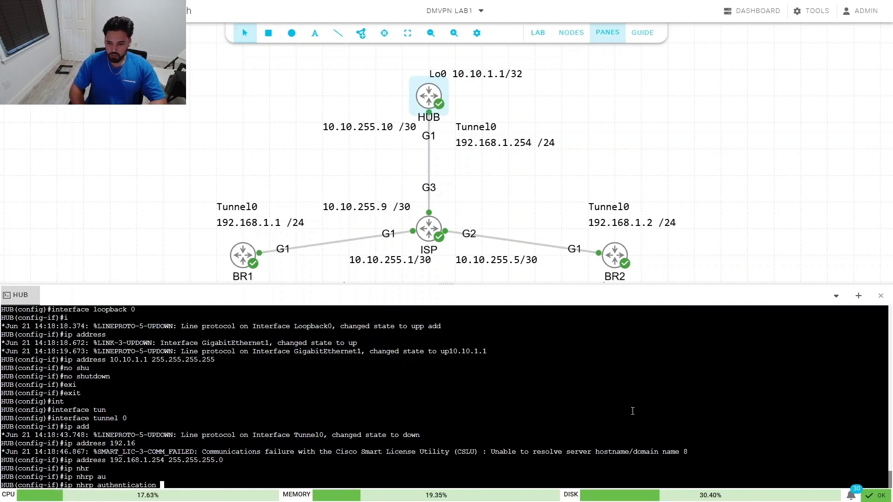
text(ccnp123)
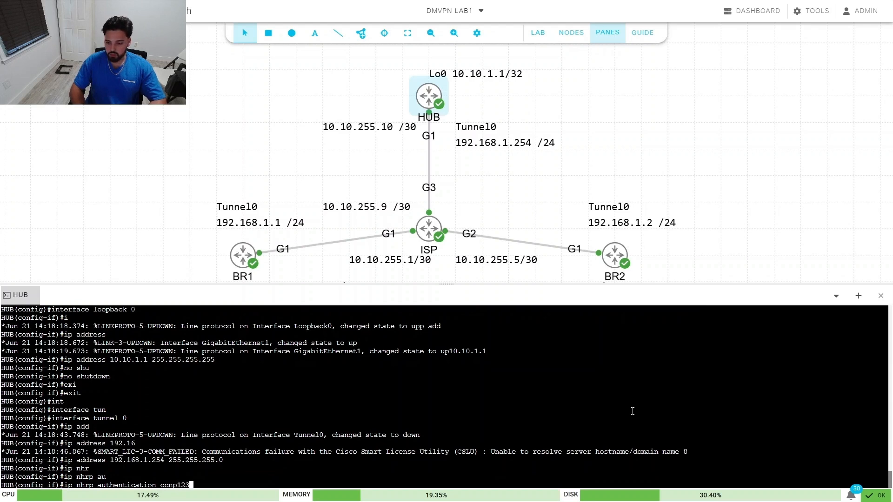
key(Return)
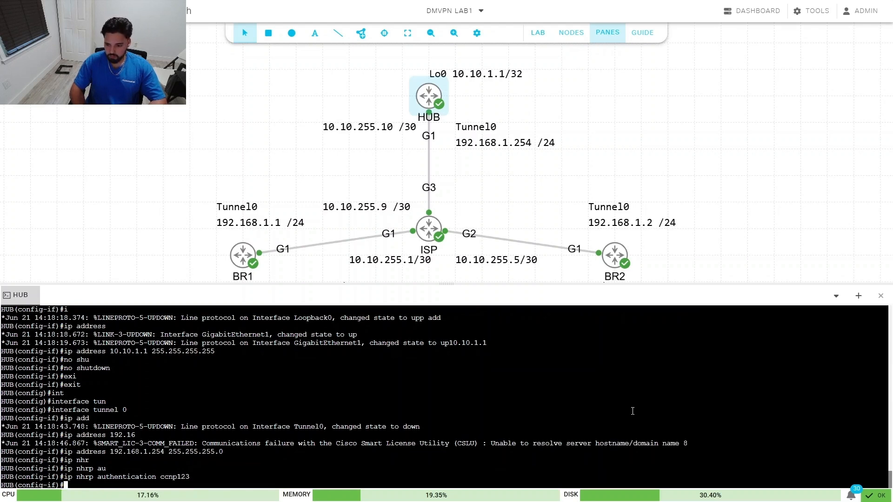
Step: Set the NHRP network-id to 100 and the NHRP holdtime to 300
text(ip nhr)
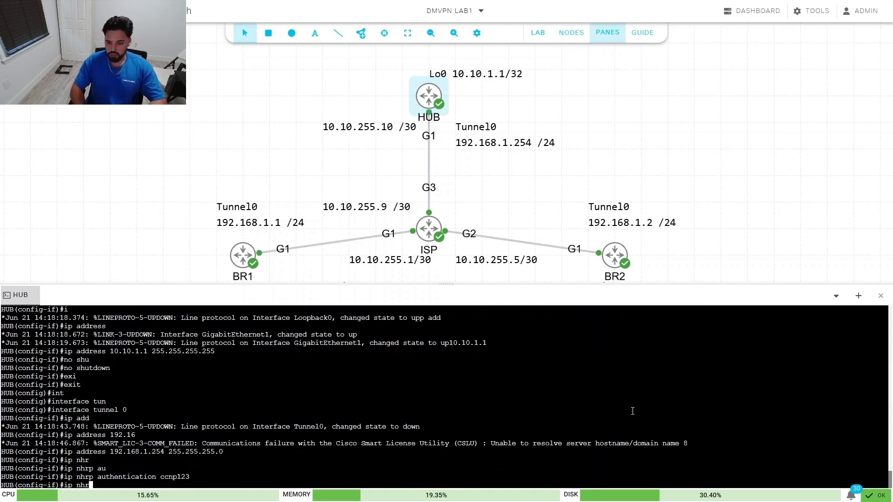
key(Tab)
text(net)
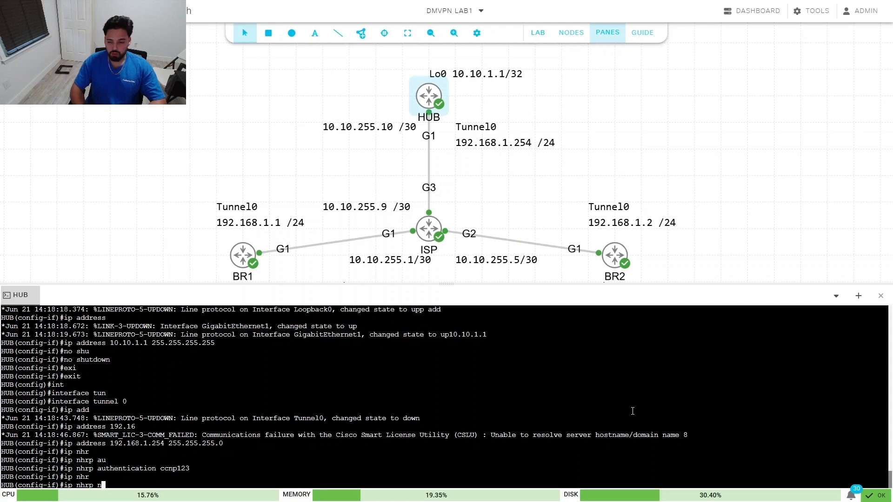
key(Tab)
text(1)
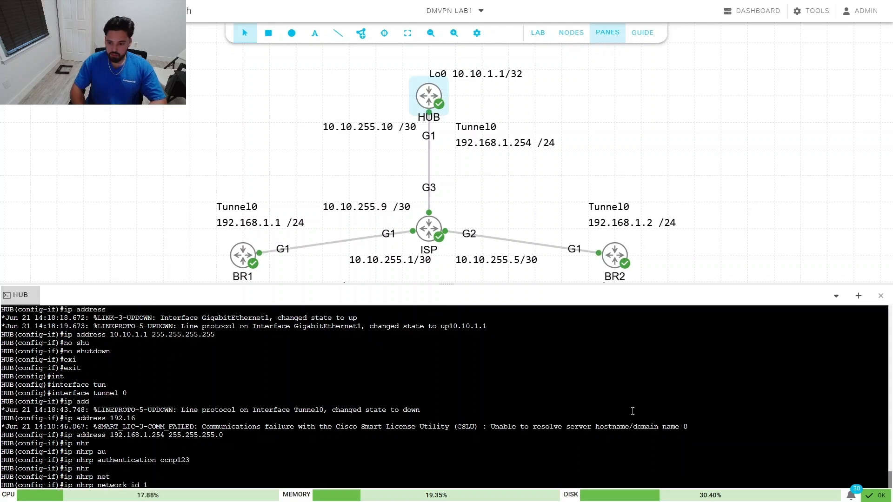
text(00)
key(Return)
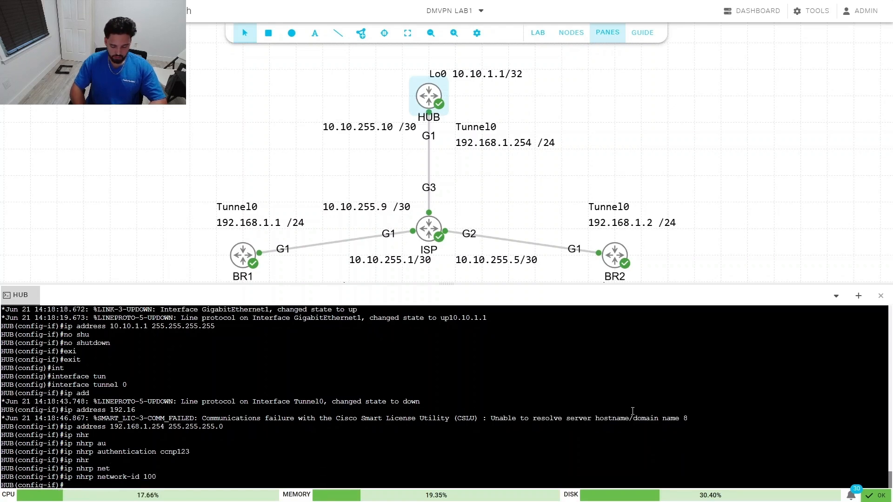
text(ip nhr)
key(Tab)
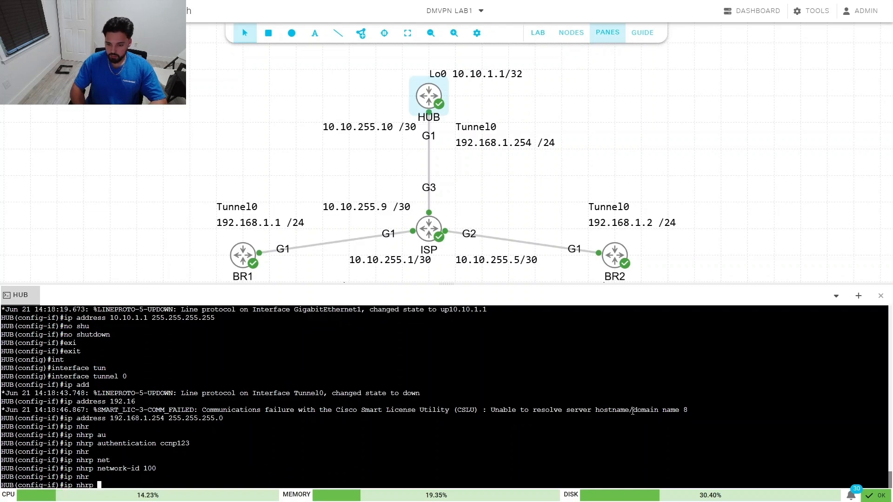
text(hol)
key(Tab)
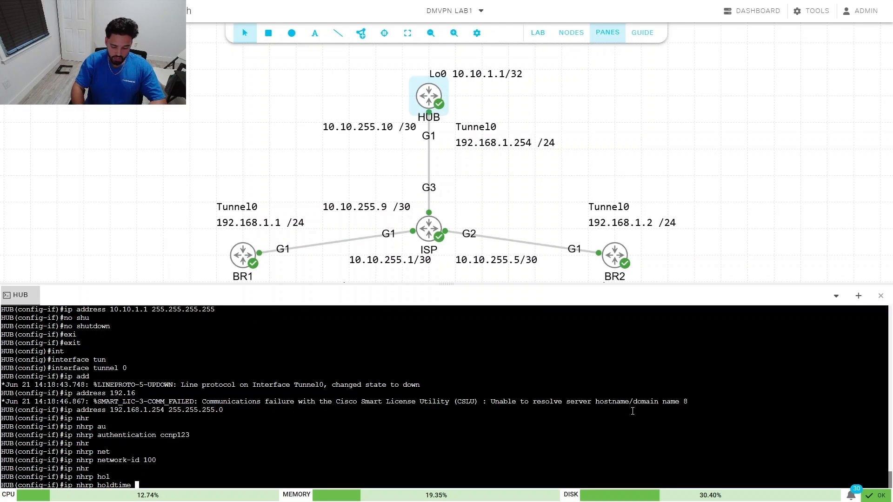
text(3)
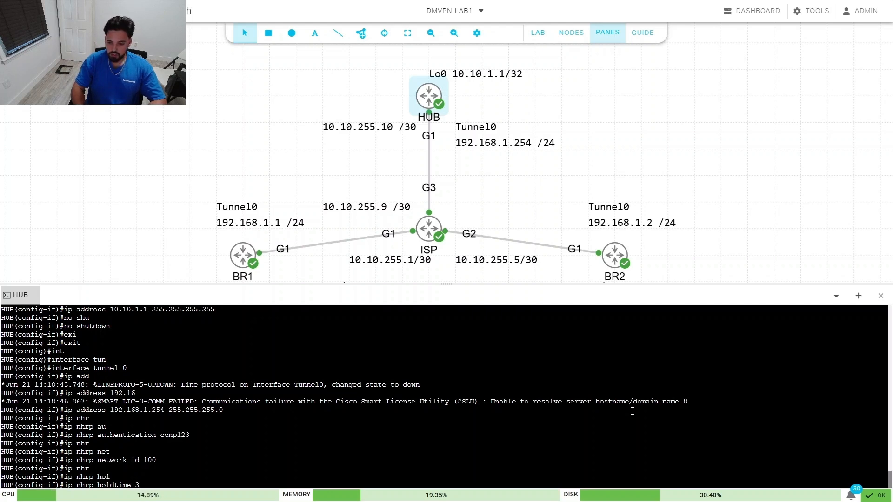
text(00)
key(Return)
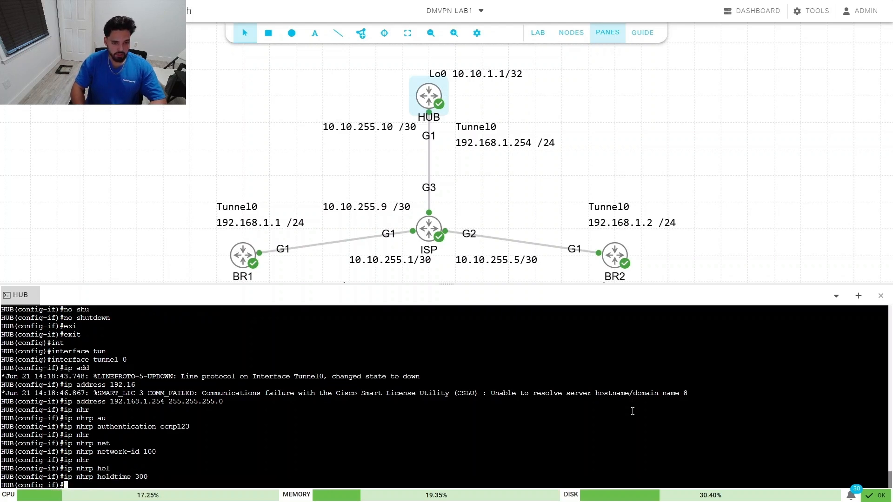
Step: Set 192.168.1.254 as the NHRP next-hop server and enter ip mtu 1400
text(ip nhr)
key(Tab)
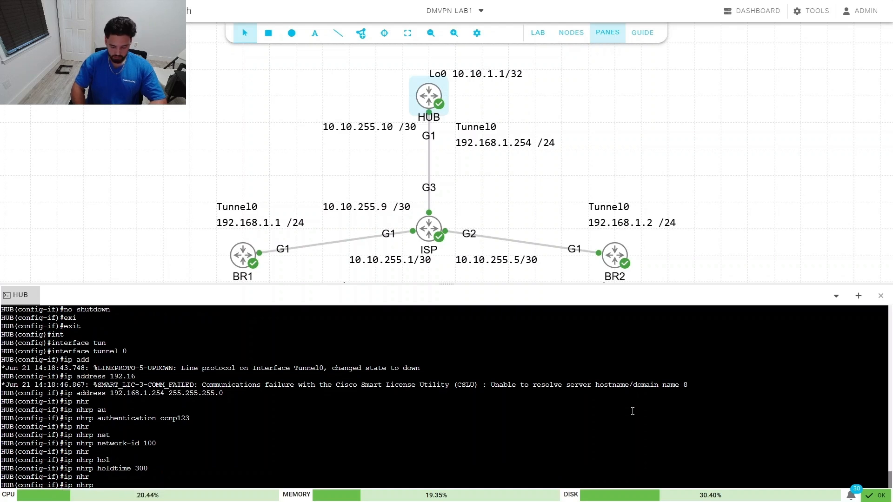
text(nhs)
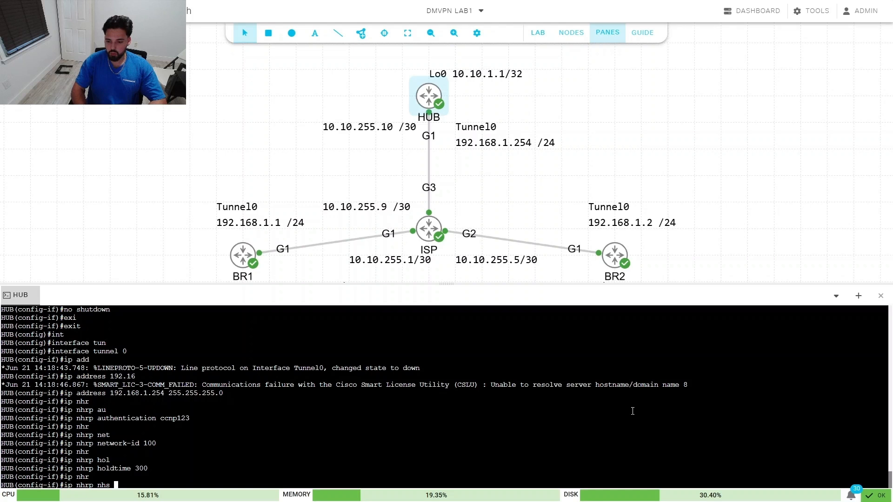
text( 192.168)
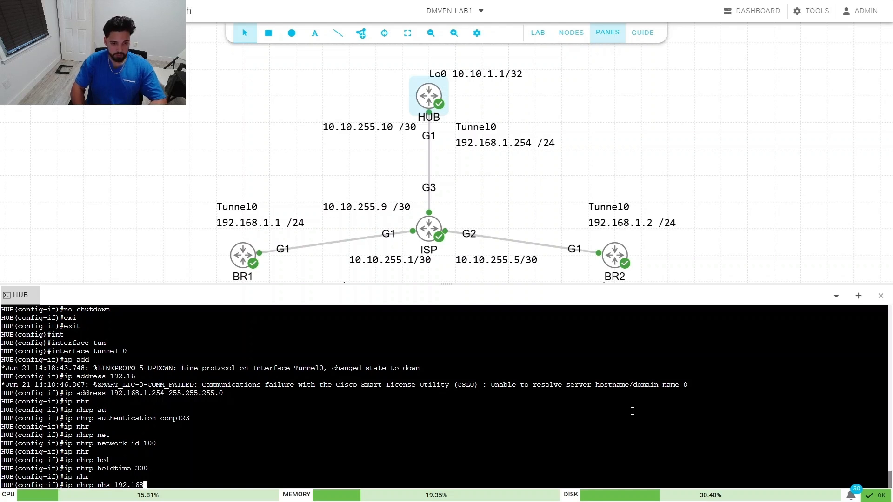
text(.1.254)
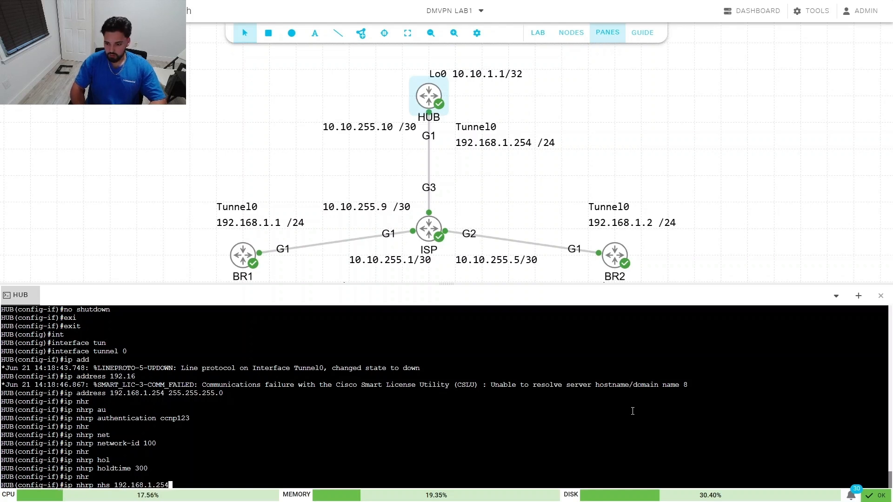
key(Return)
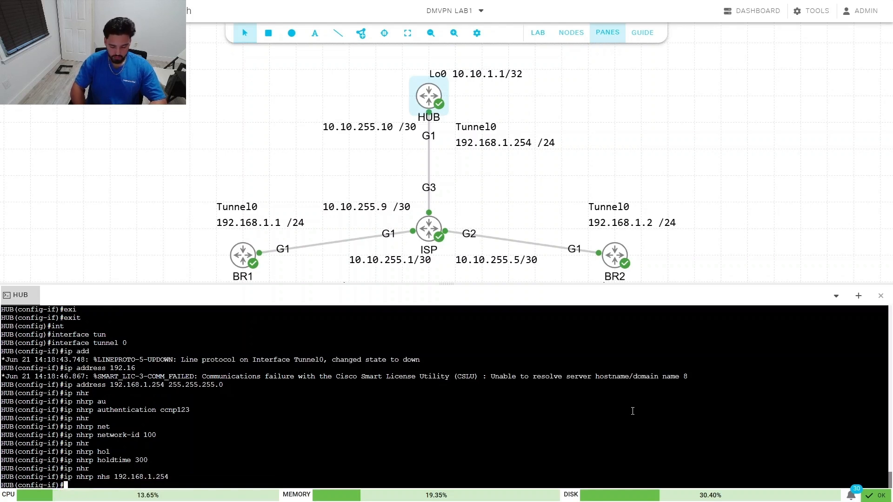
text(ip mtu 1400)
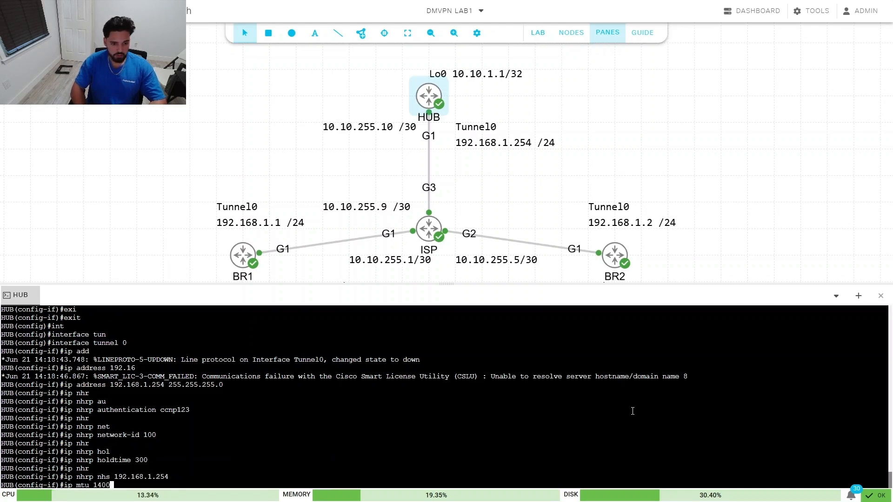
Step: Apply MTU 1400 and TCP adjust-mss 1360 to Tunnel0
key(Return)
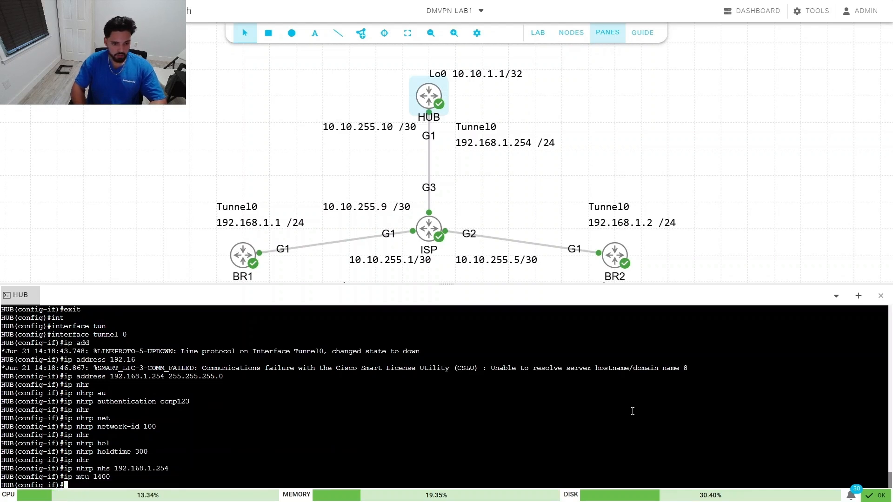
text(u)
key(BackSpace)
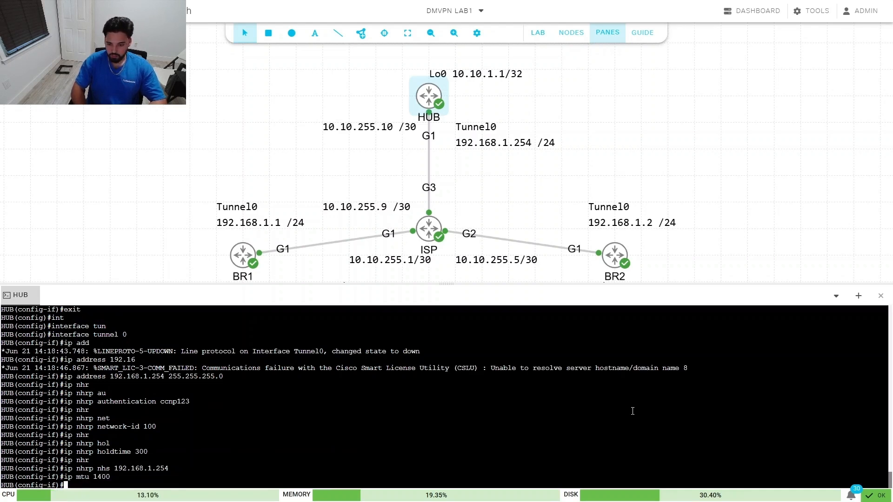
text(ip tcp)
key(Tab)
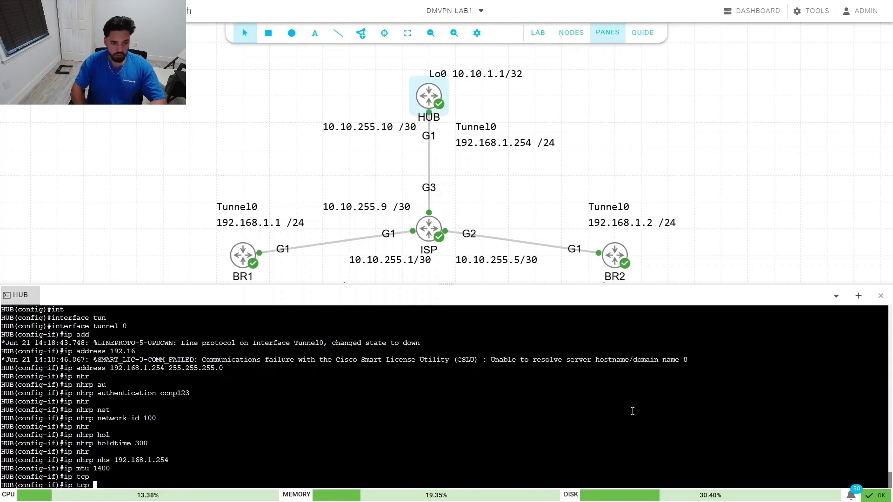
text(ad)
key(Tab)
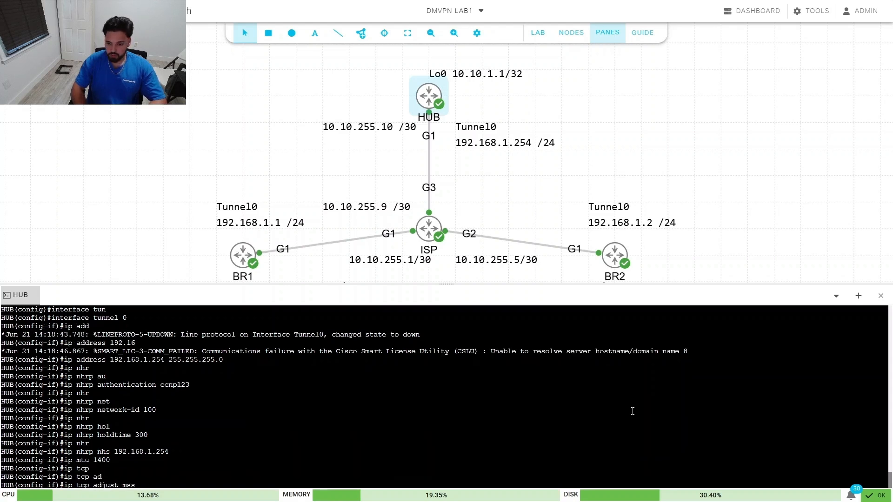
text(1360)
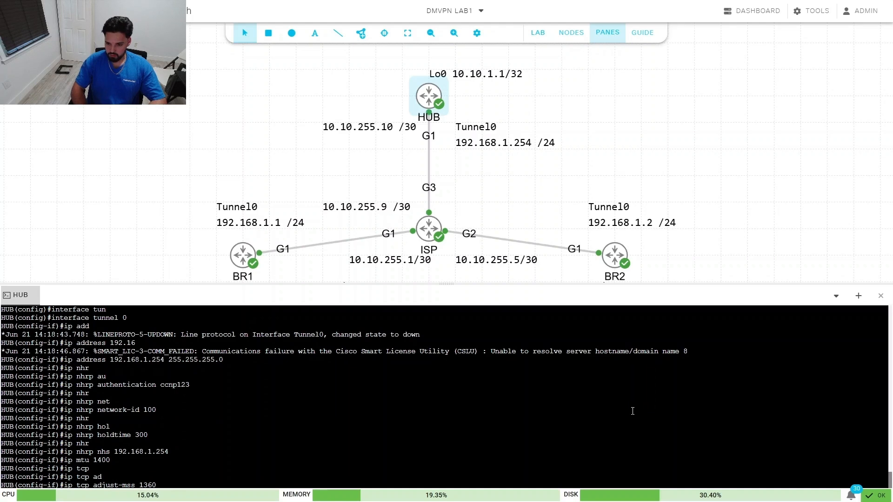
key(Return)
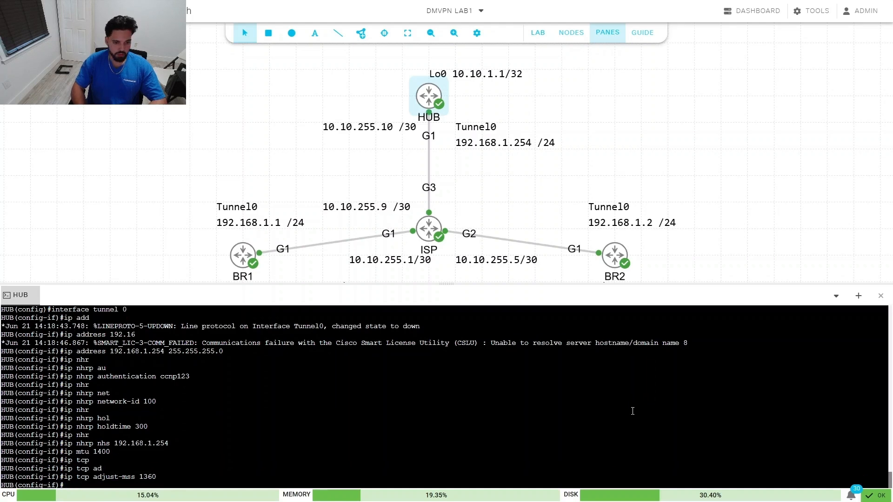
Step: Set tunnel source 10.10.255.10 and tunnel mode gre multipoint
text(tunn)
key(Tab)
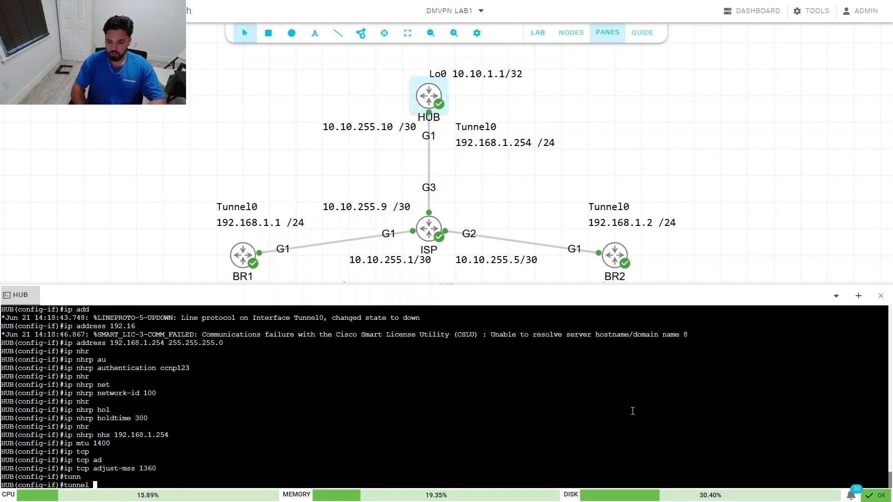
text(so)
key(Tab)
text(10.)
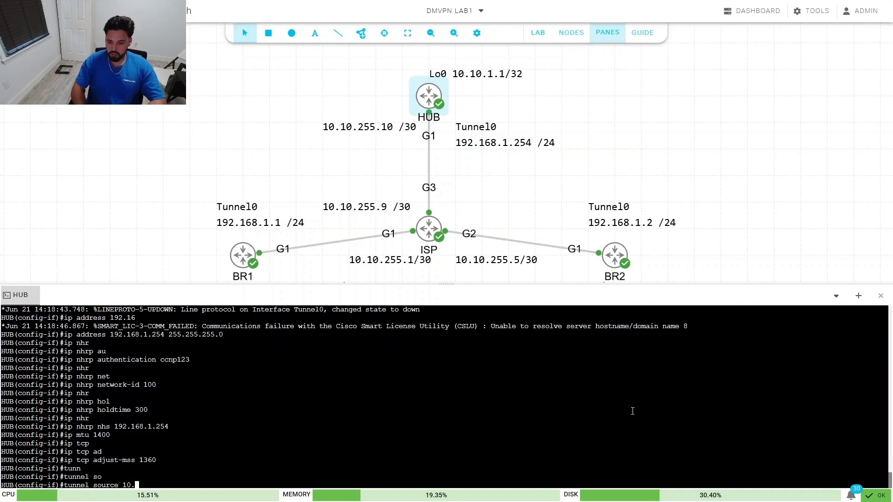
text(10.255.10)
key(Return)
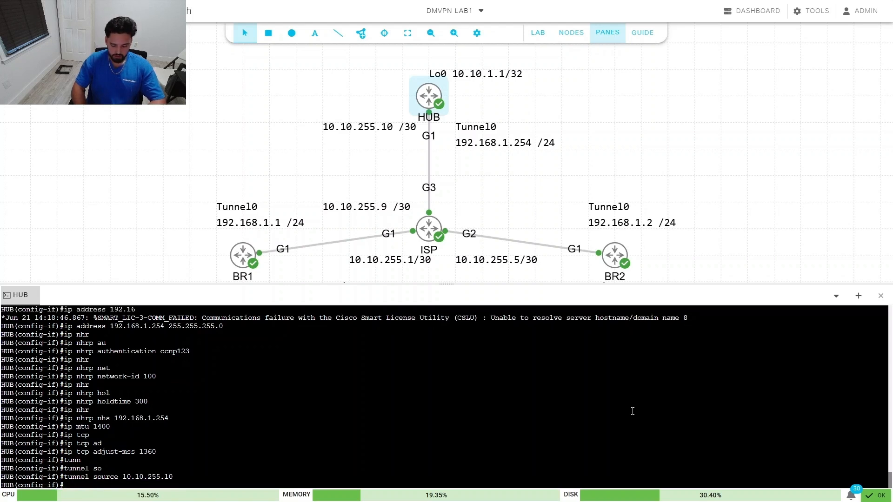
text(tunn)
key(Tab)
text(mode)
key(Tab)
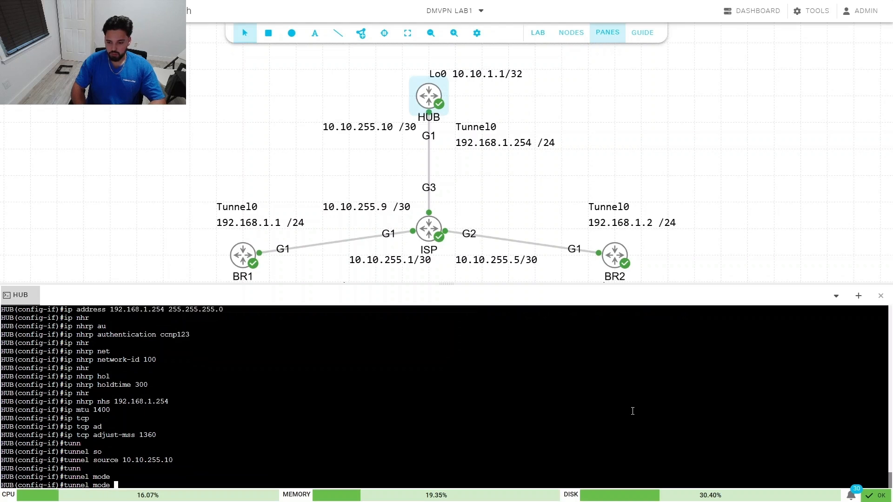
text(gr)
key(Tab)
text(mul)
key(Tab)
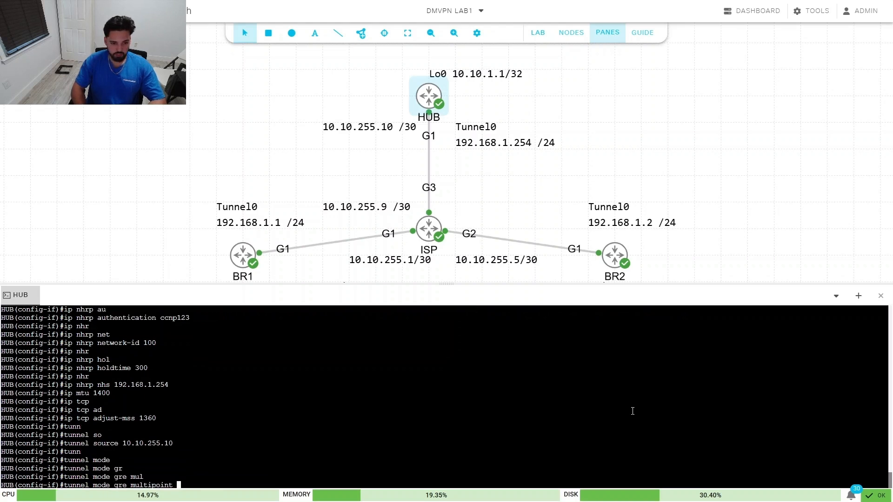
key(Return)
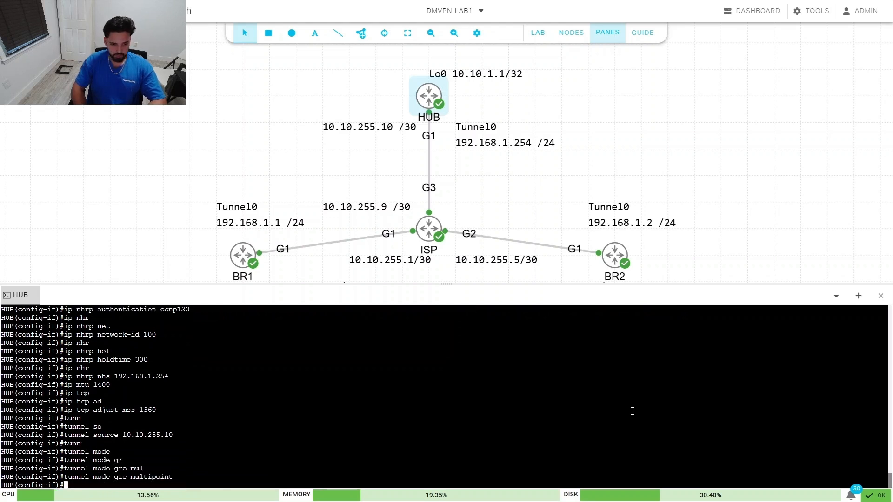
Step: Set tunnel key 100 and exit the Tunnel0 configuration
text(tunn)
key(Tab)
text(ke)
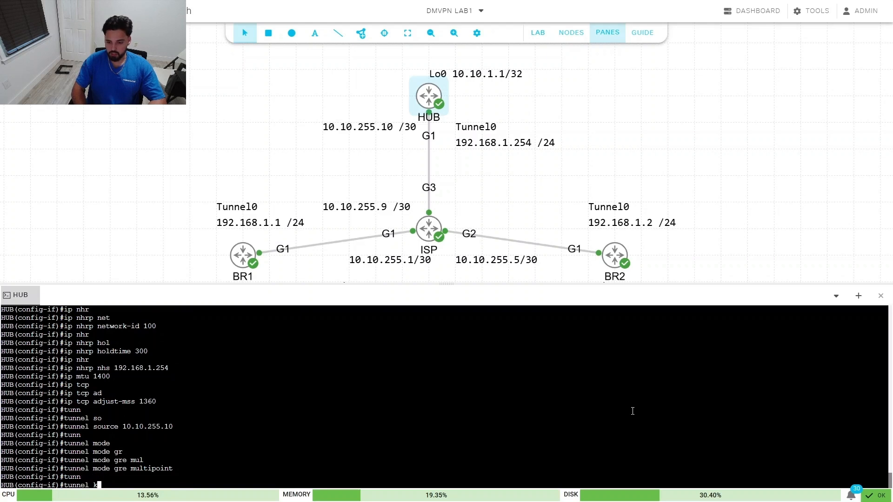
key(Tab)
text(100)
key(Return)
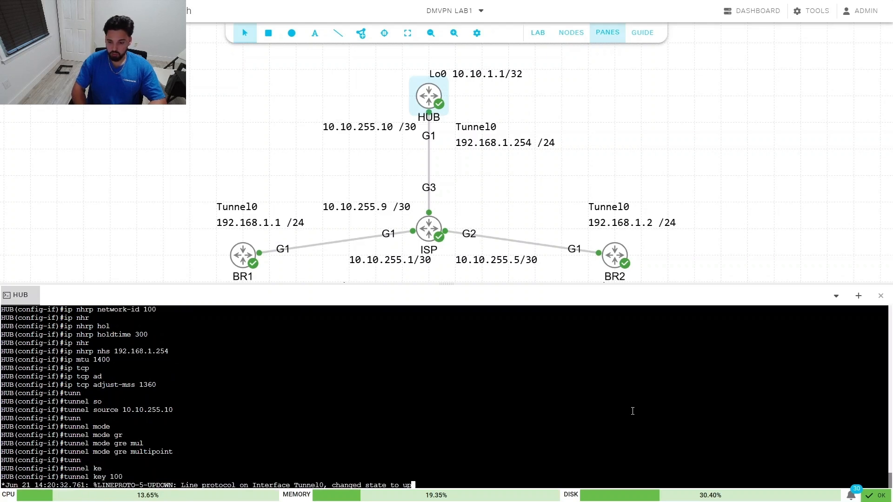
text(exi)
key(Tab)
key(Return)
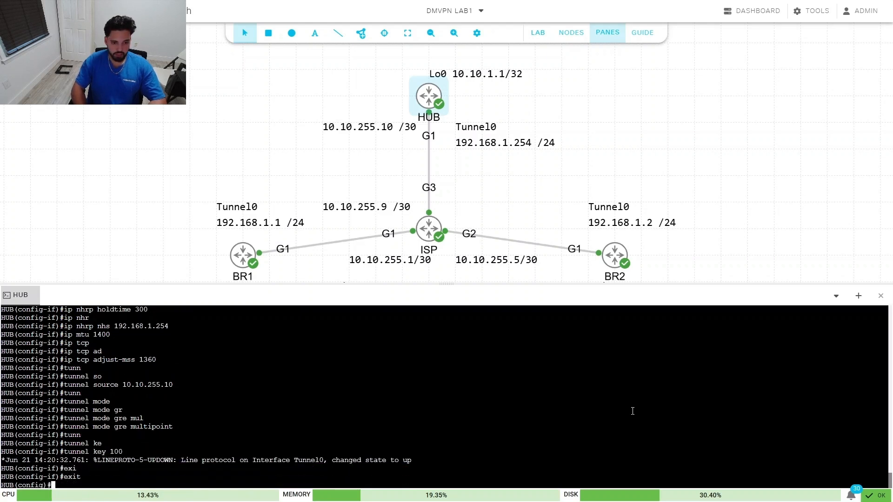
Step: Start EIGRP 100 on HUB and advertise network 10.10.255.0 0.0.0.255
text(router ei)
key(Tab)
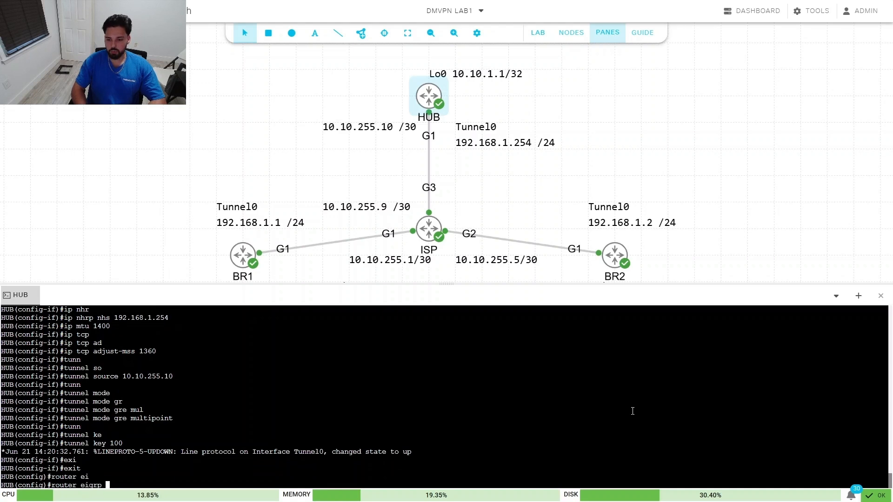
text(100)
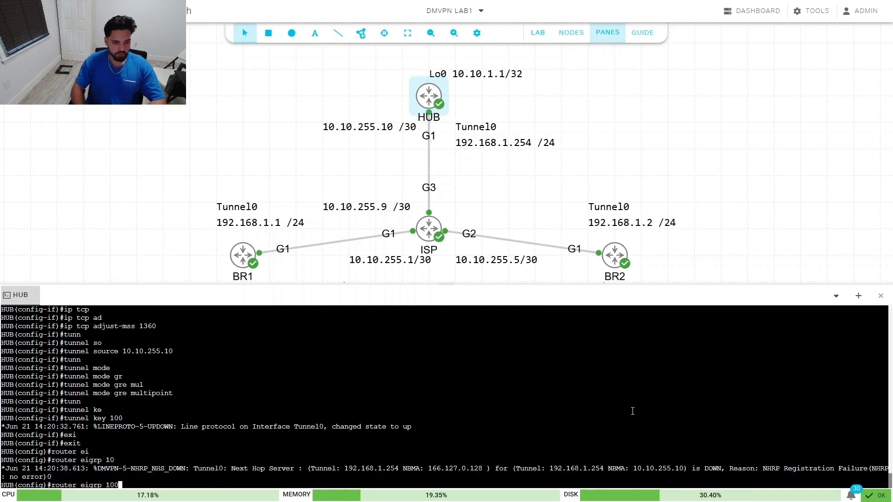
key(Return)
text(ne)
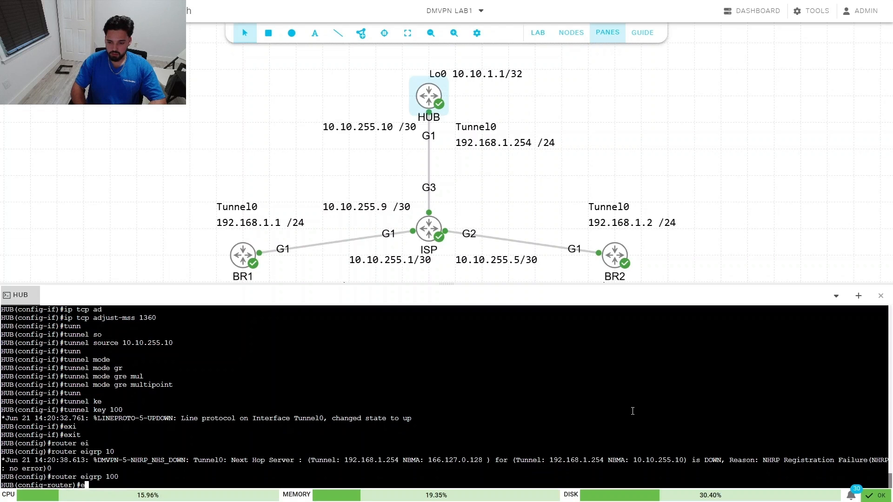
key(Tab)
text(t)
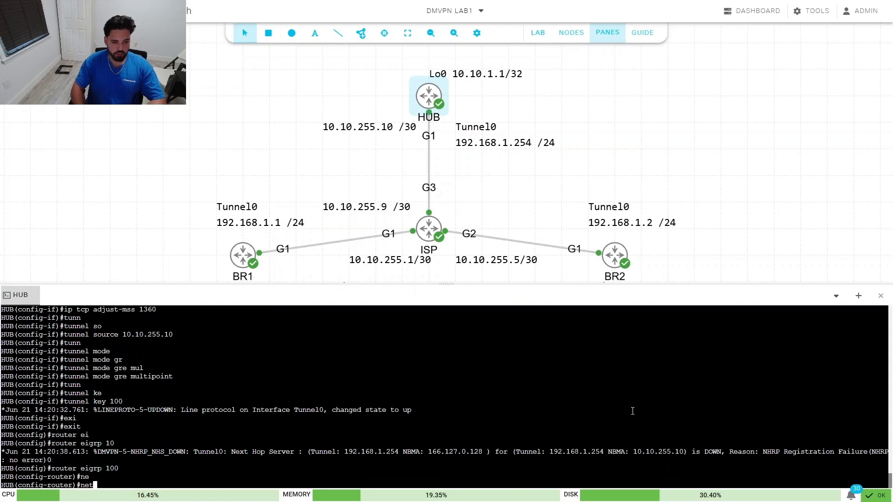
key(Tab)
text(10.10)
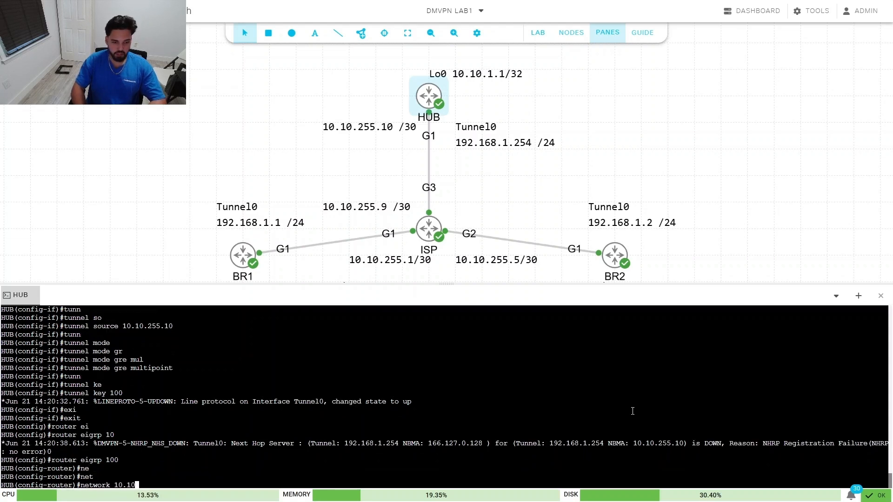
text(.255.0 )
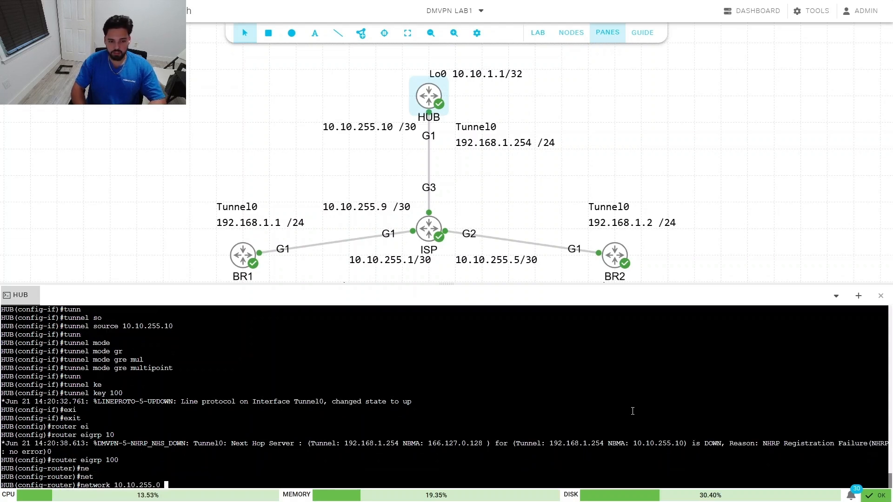
text(0.0.0.255)
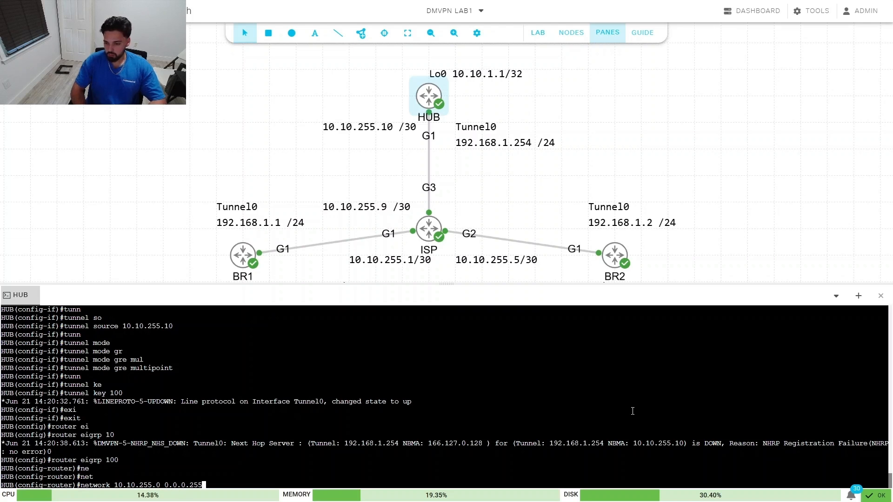
key(Return)
Step: Exit EIGRP and end configuration, returning HUB to privileged mode
text(exi)
key(Tab)
key(Return)
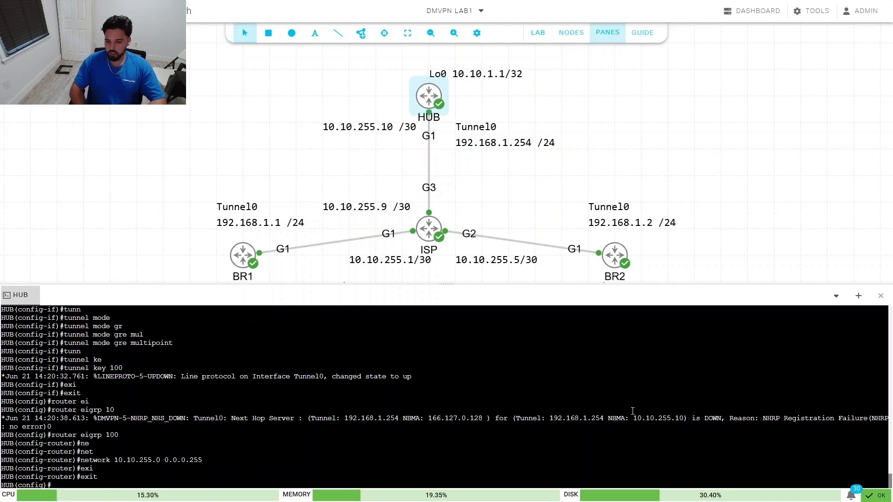
text(end)
key(Return)
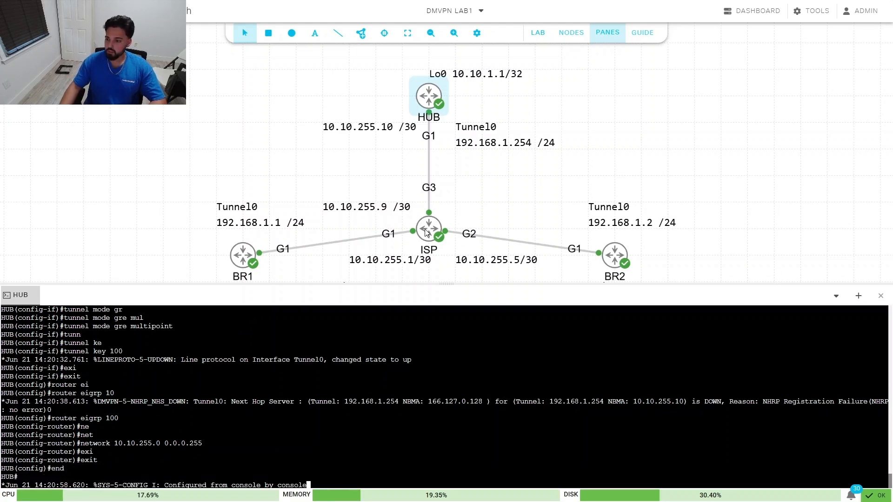
right_click(428, 228)
Step: Open the ISP router's console session and enter privileged mode with en
click(469, 335)
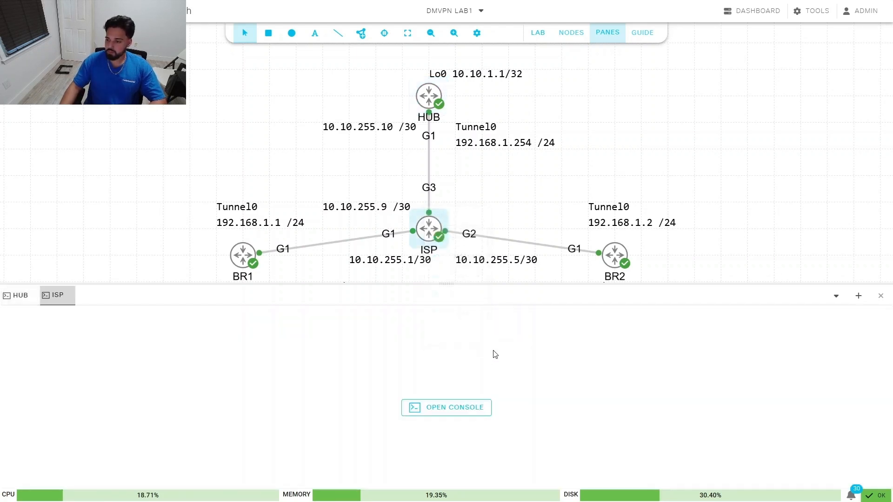
click(437, 407)
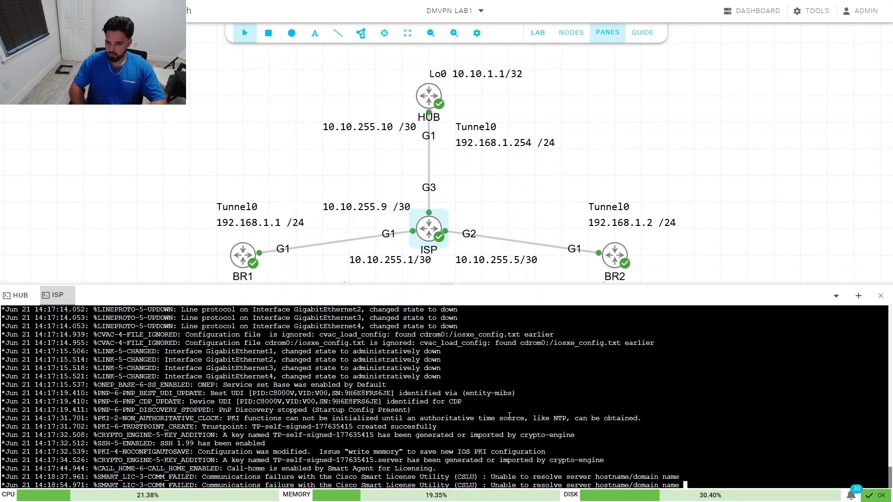
key(Return)
key(Return)
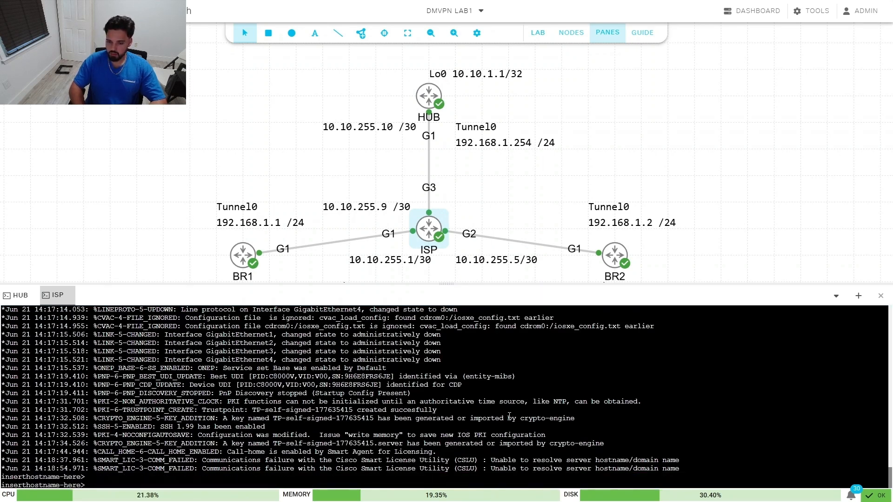
key(Return)
key(Return)
text(en)
key(Return)
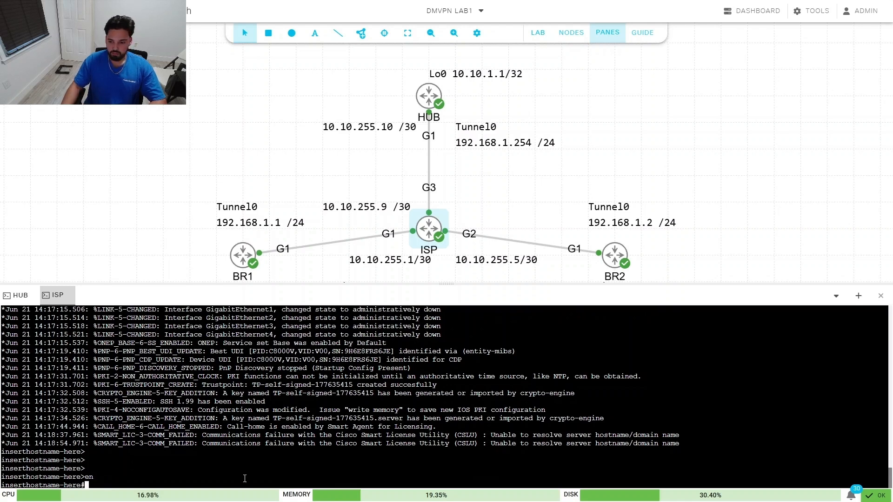
text(en)
key(Return)
Step: Enter global configuration with conf t and set the router's hostname to ISP
text(hos)
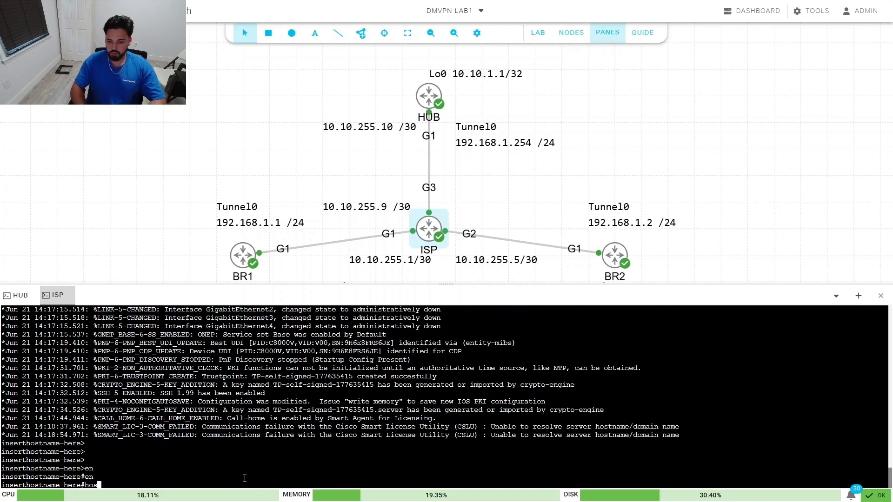
key(Tab)
text(n)
key(BackSpace)
text(t)
key(Tab)
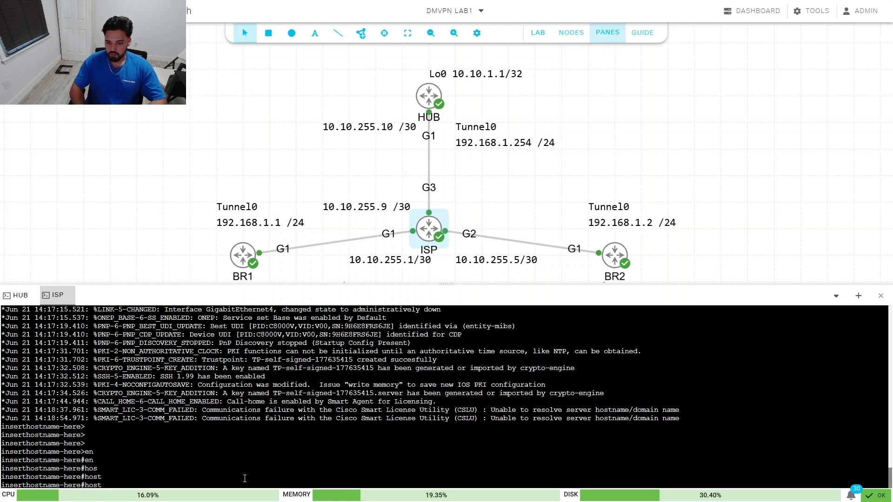
key(BackSpace)
key(BackSpace)
key(BackSpace)
text(conf t)
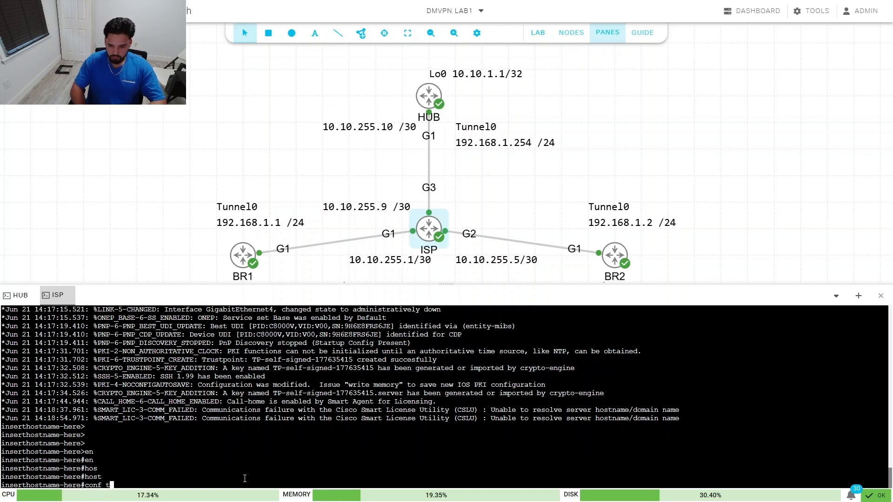
key(Return)
text(hostname-here(config)#h)
key(Tab)
text(ISP)
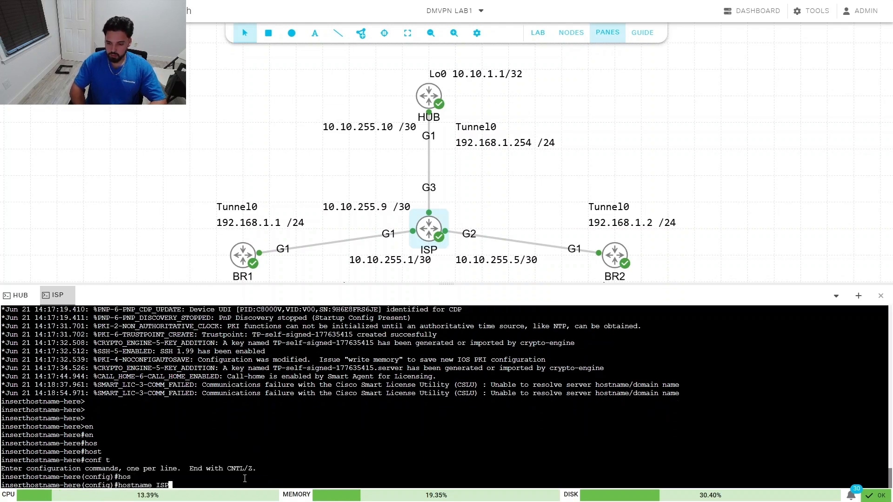
key(Return)
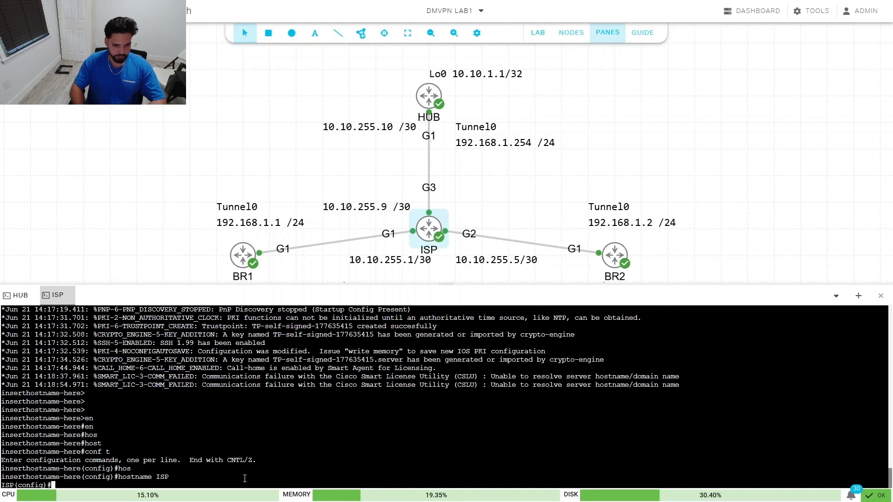
Step: Give ISP's GigabitEthernet3 address 10.10.255.9 255.255.255.252 and bring it up
text(intergfi)
key(Return)
text(interg)
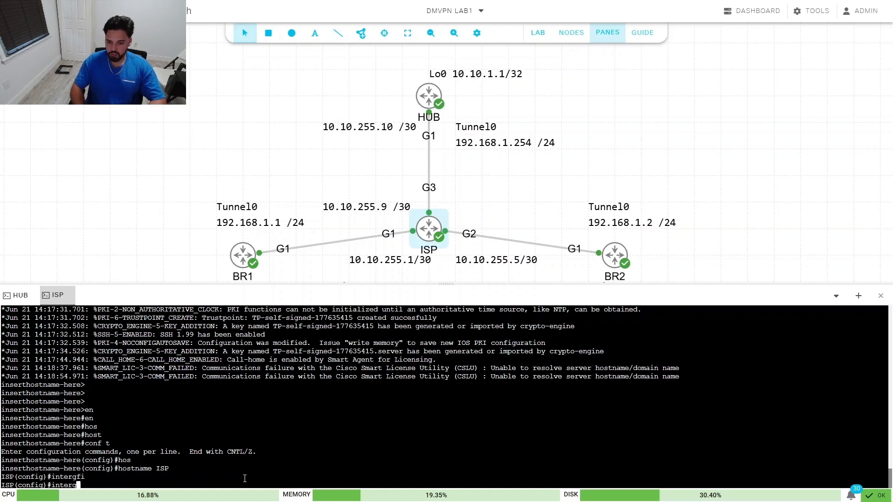
key(BackSpace)
key(Tab)
text(gig)
key(Tab)
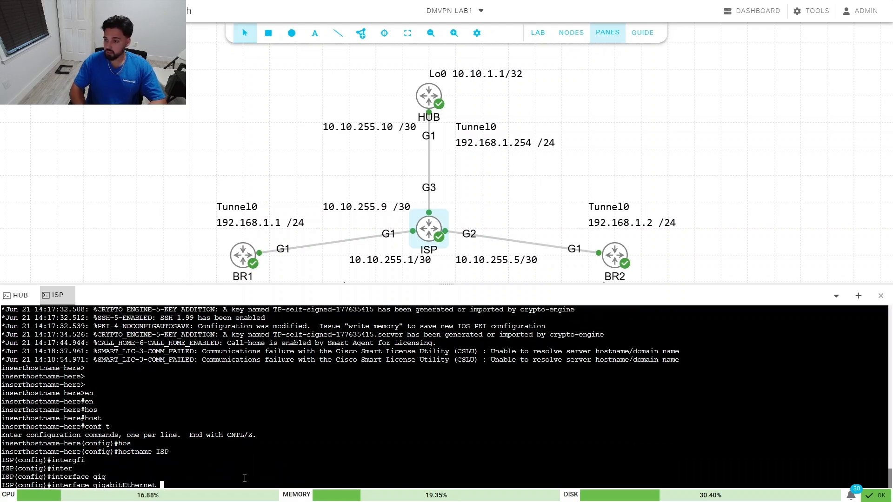
text(3)
key(Return)
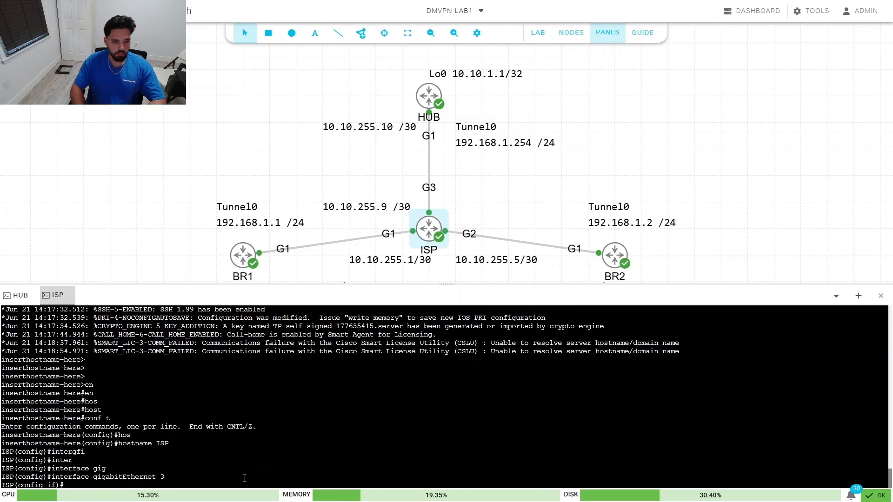
text(ip add)
key(Tab)
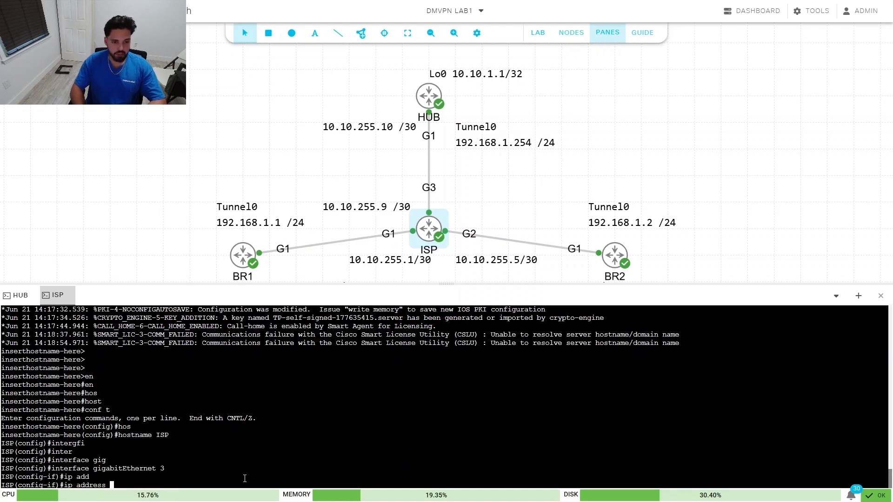
text(10.10.255.)
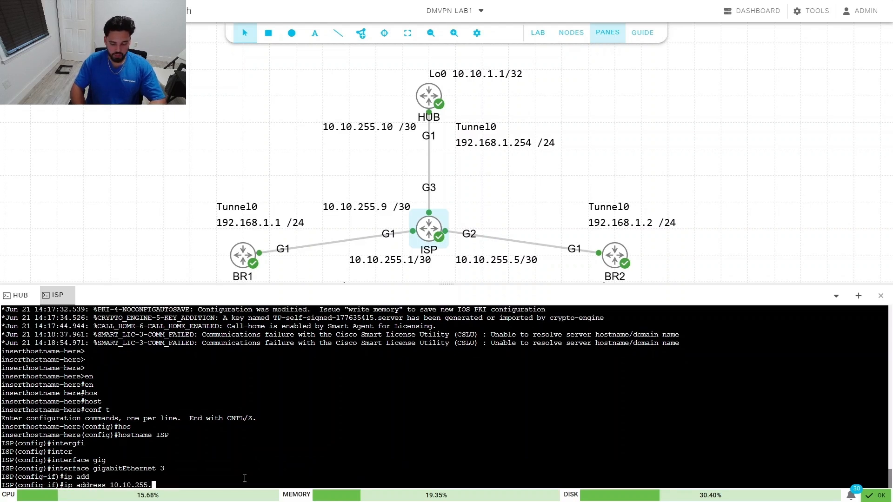
text(9 255.255.255)
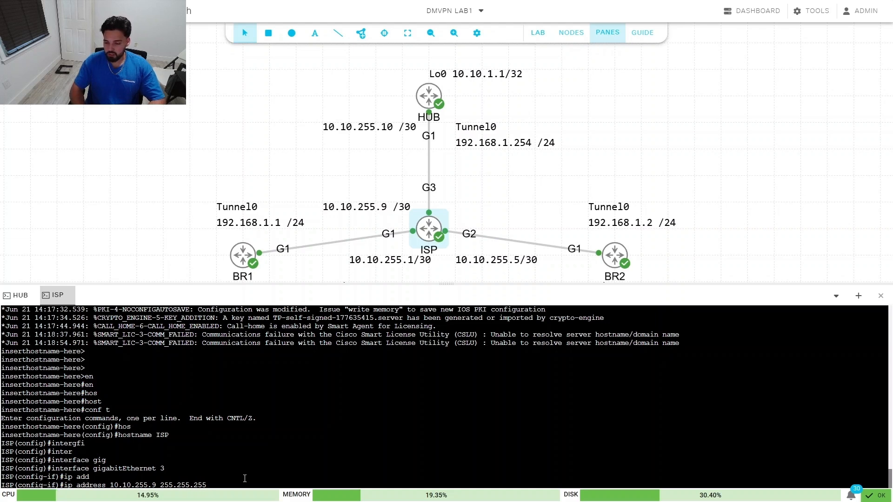
text(.252)
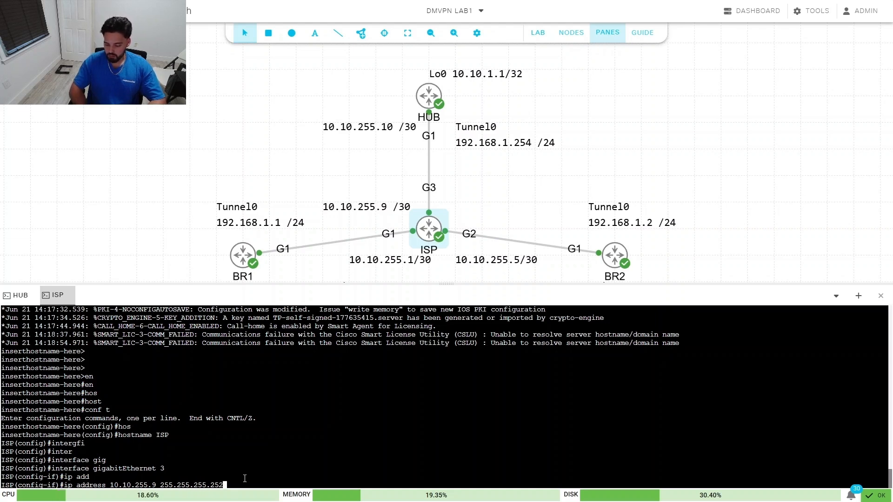
key(Return)
text(no shu)
key(Tab)
key(Return)
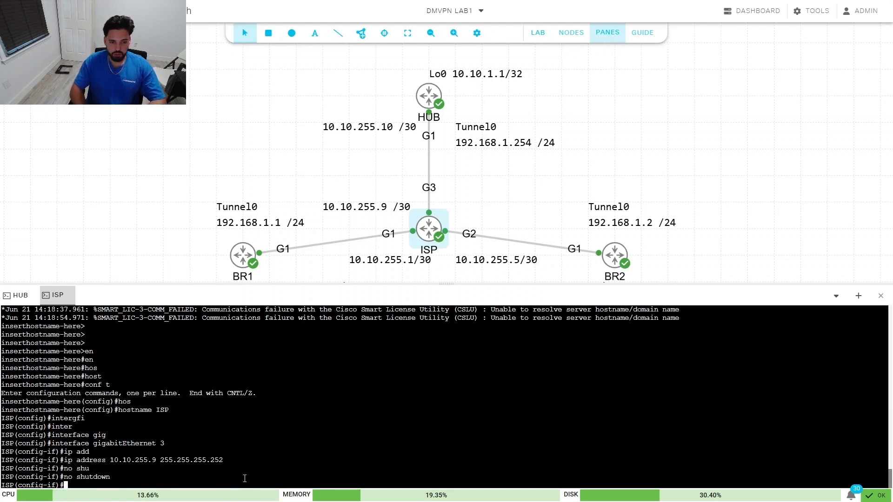
Step: Give GigabitEthernet1 address 10.10.255.1 255.255.255.252 and bring it up
text(e)
key(BackSpace)
text(inte)
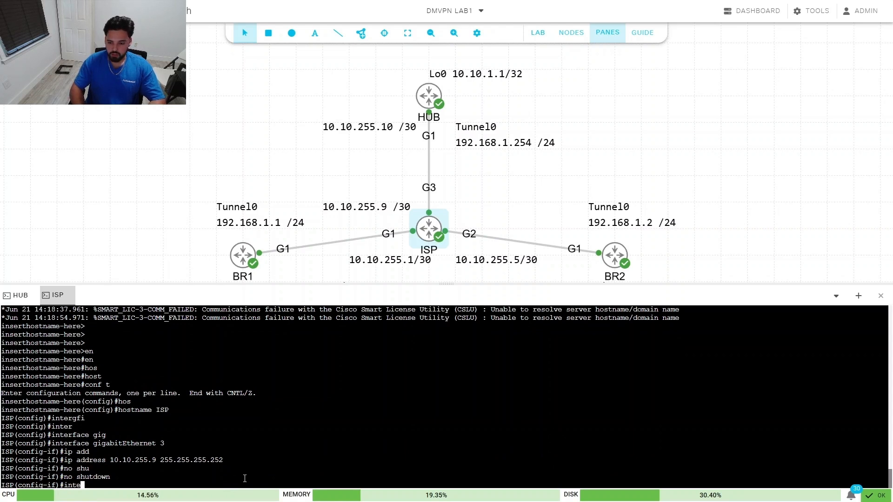
text(rface gigi)
key(Return)
text(1)
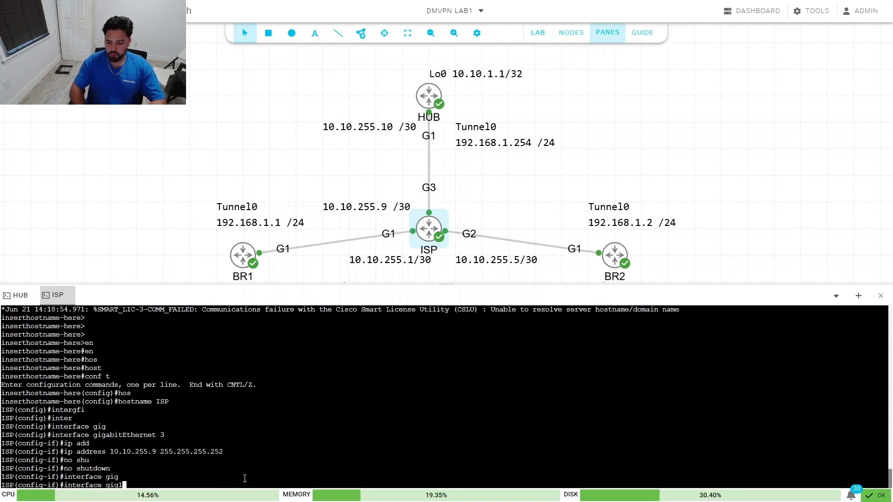
key(Return)
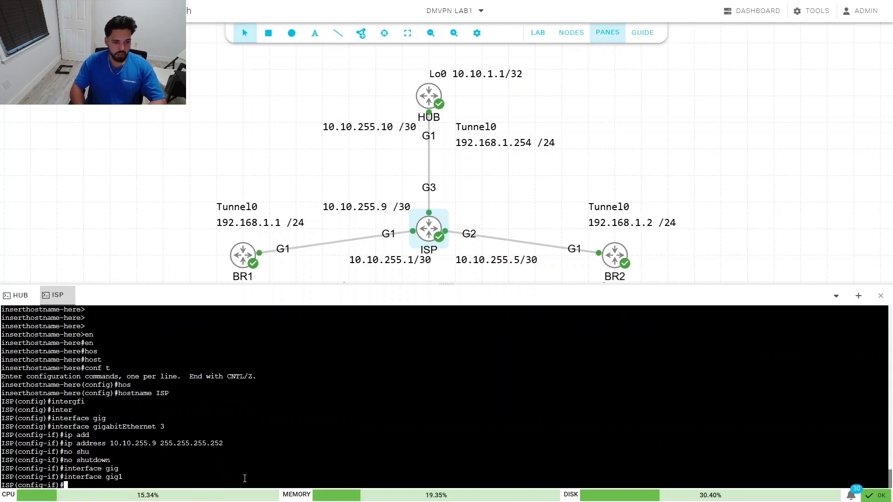
text(ip add)
key(Tab)
text(10)
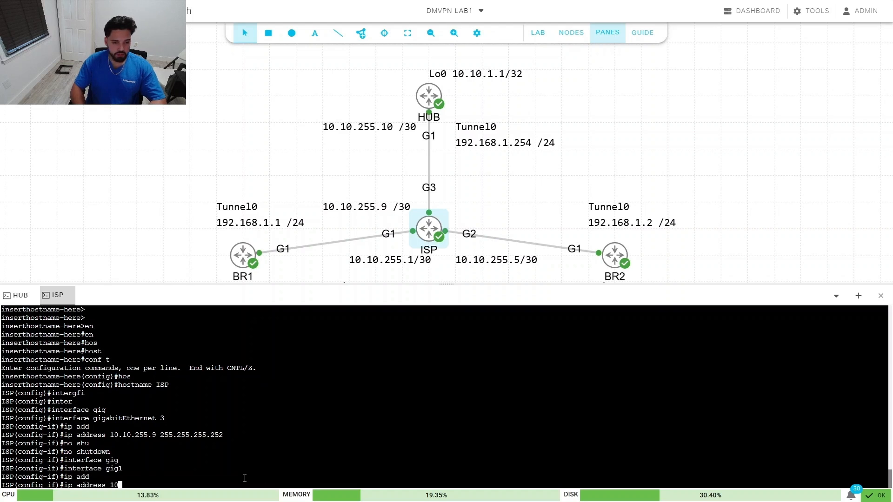
text(.10.255.1)
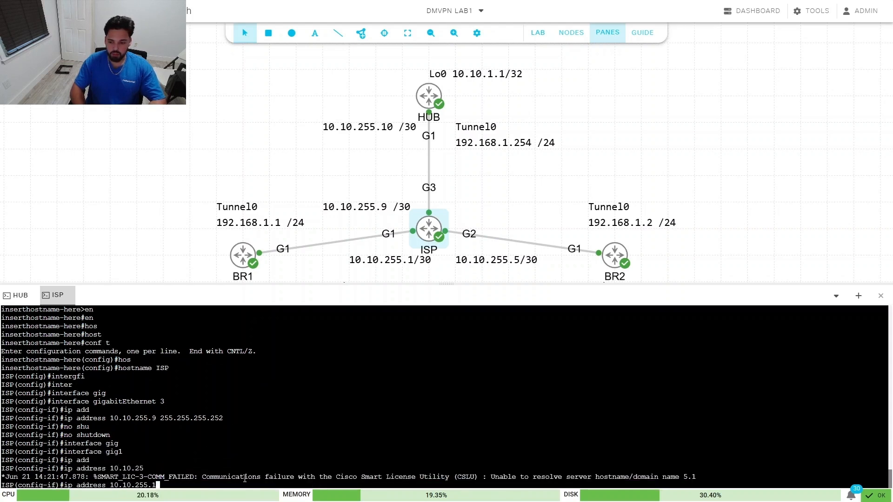
text( 255.255)
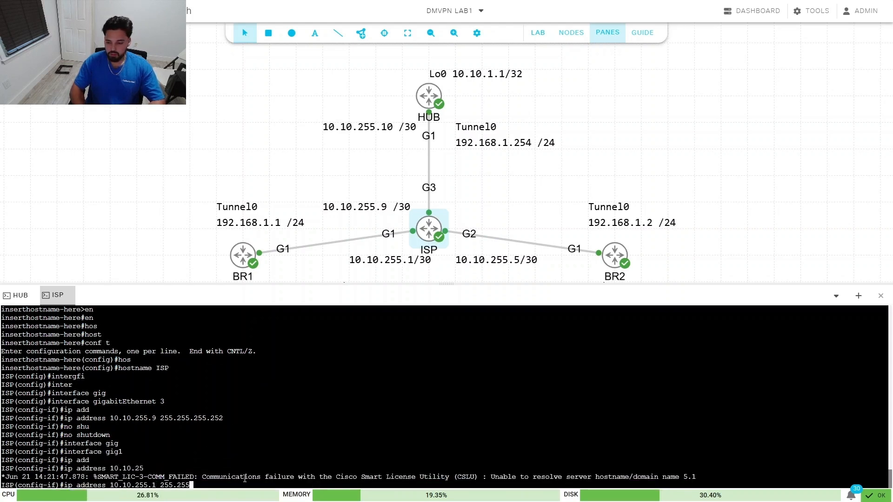
text(.255)
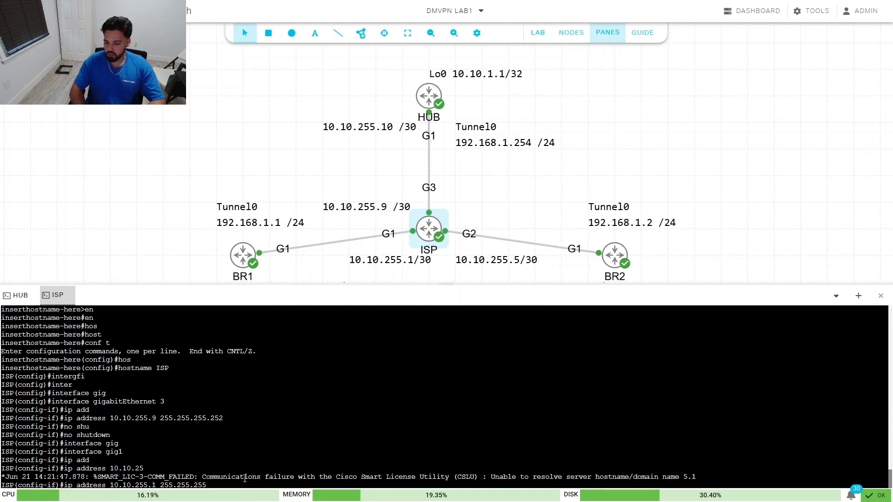
text(.252)
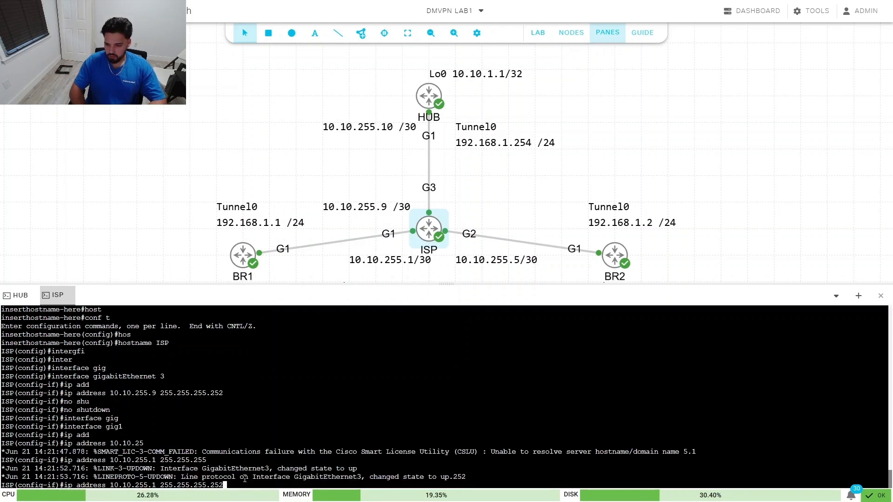
key(Return)
text(no shu)
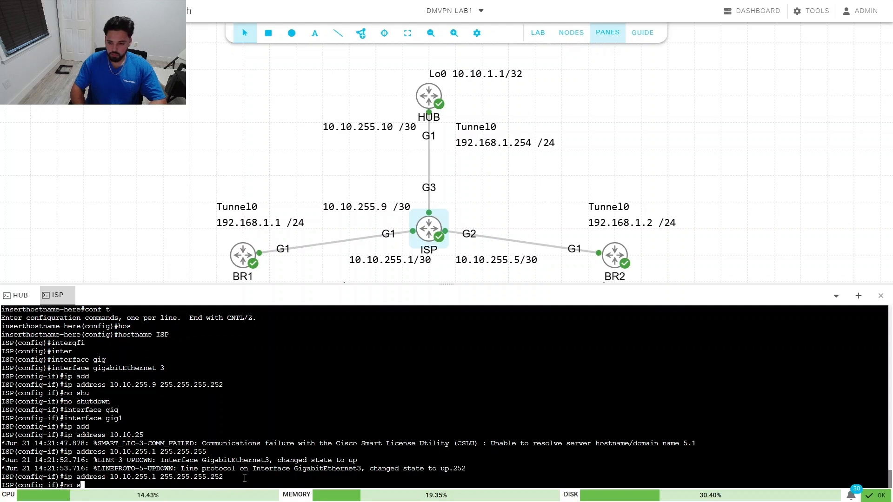
key(Tab)
key(Return)
Step: Configure GigabitEthernet2 with 10.10.255.5 255.255.255.252, enable it, and return to privileged mode
text(exi)
key(Tab)
key(Return)
text(integ)
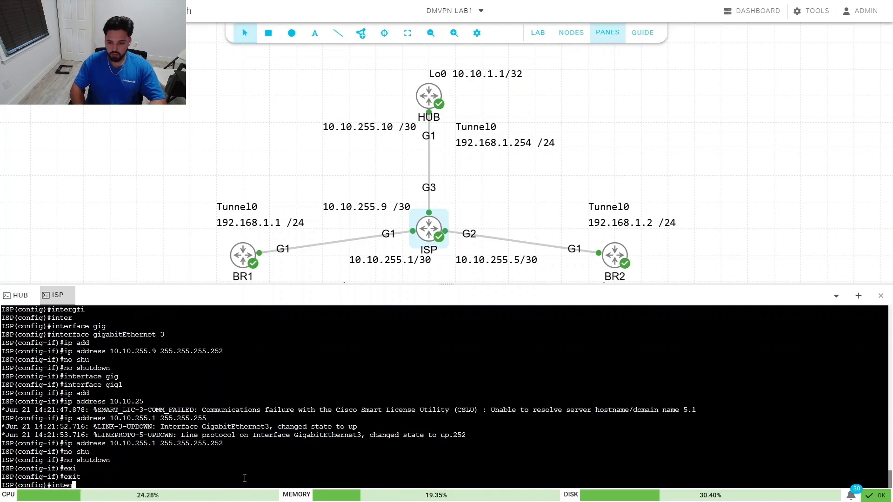
key(Tab)
key(BackSpace)
text(r)
key(Tab)
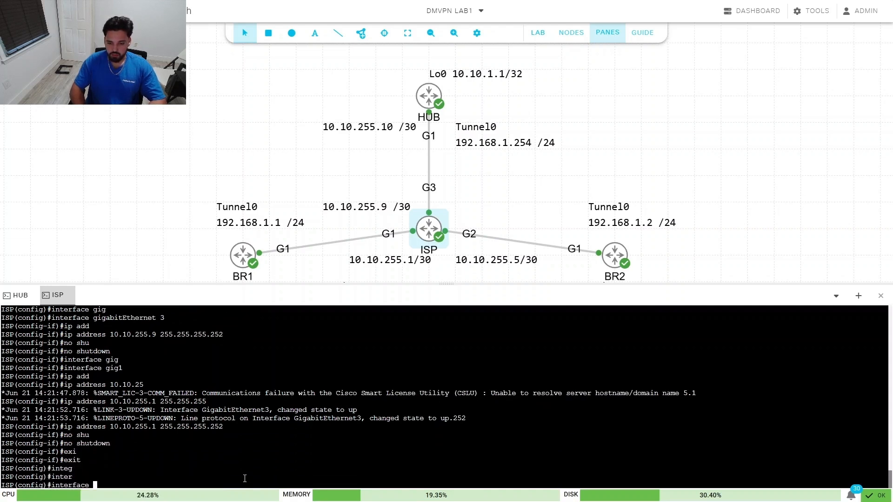
text(gig)
key(Tab)
text(2)
key(Return)
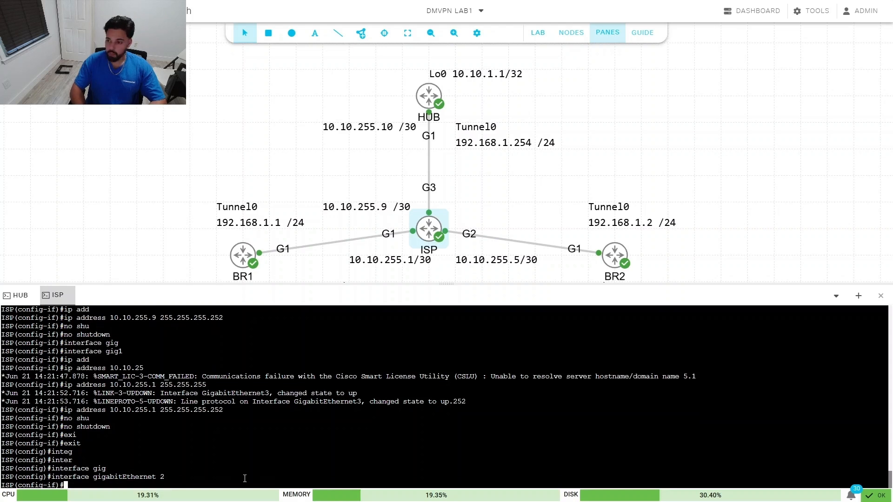
text(ip add)
key(Tab)
text(10.10)
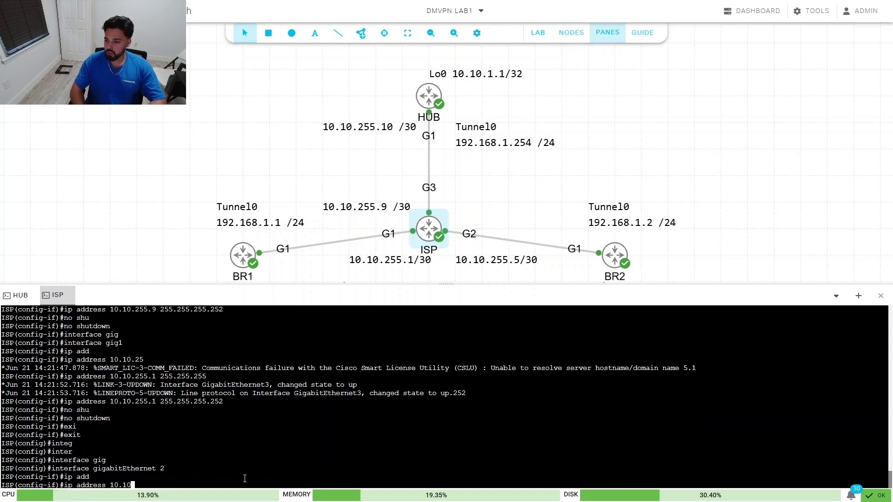
text(.255.5)
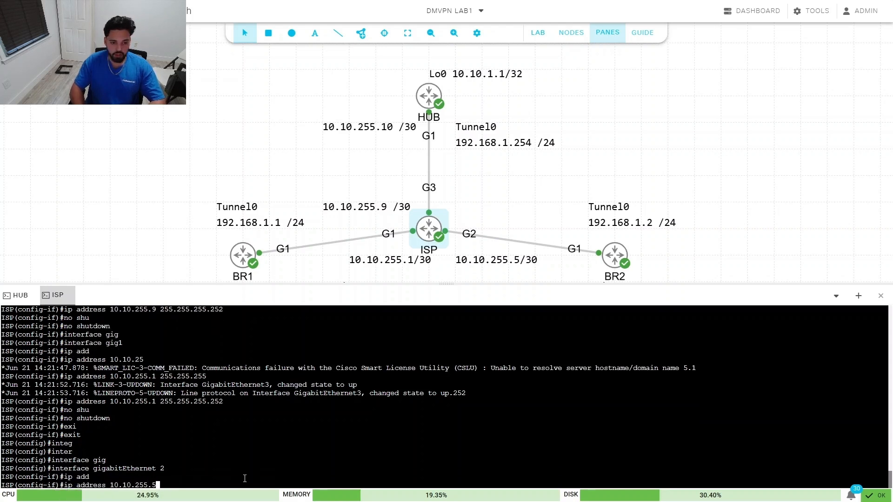
text( 255.255.2)
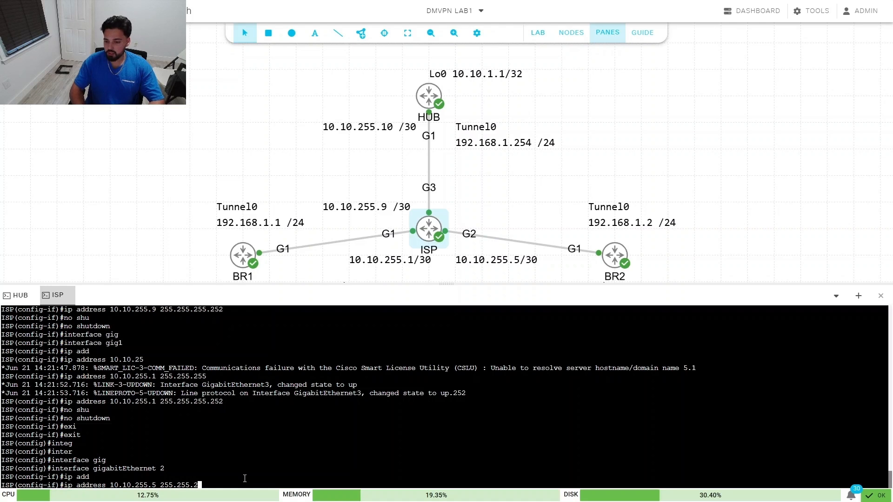
text(55.252)
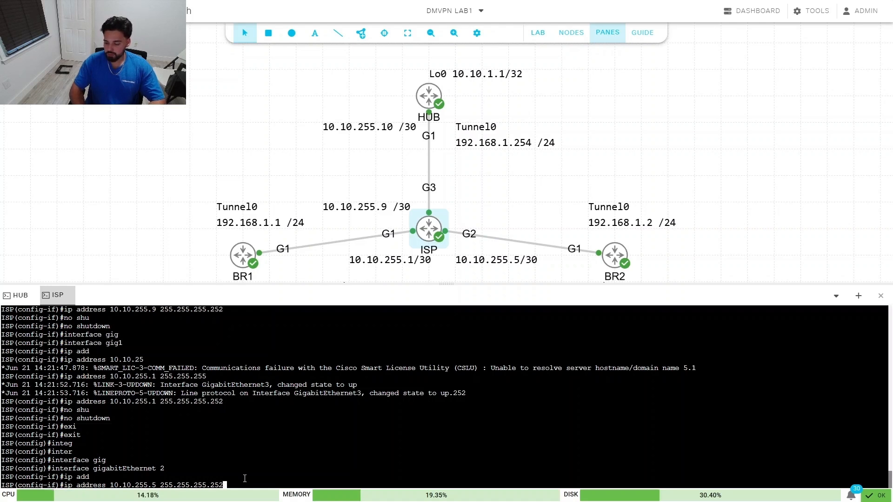
key(Return)
text(no shu)
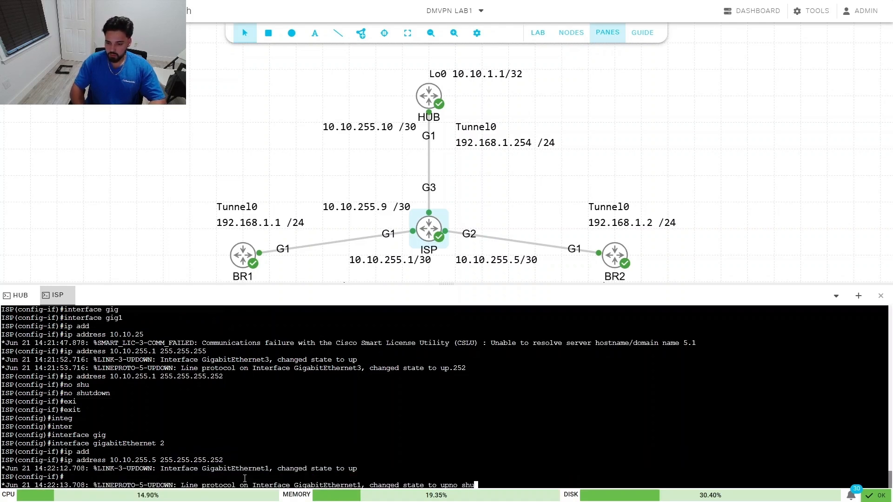
key(Tab)
key(Return)
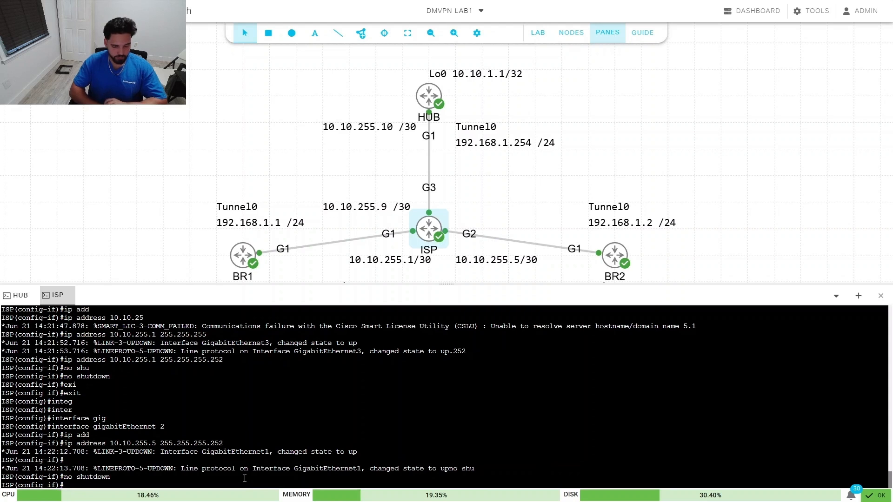
text(end)
key(Return)
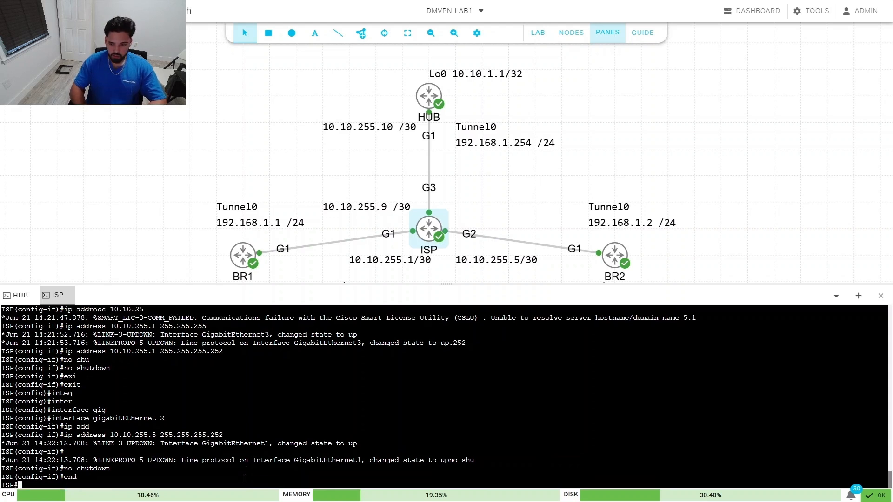
Step: Start EIGRP process 100 on the ISP router from global configuration
text(conf t)
key(Return)
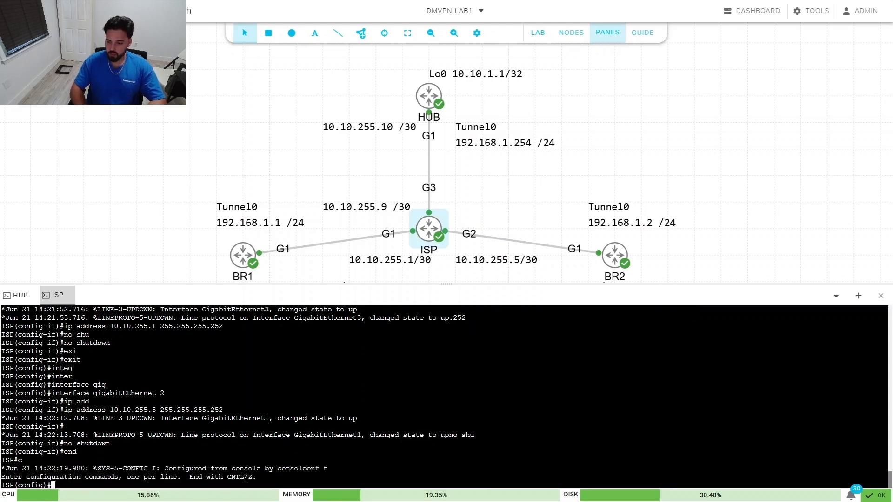
text(router eig)
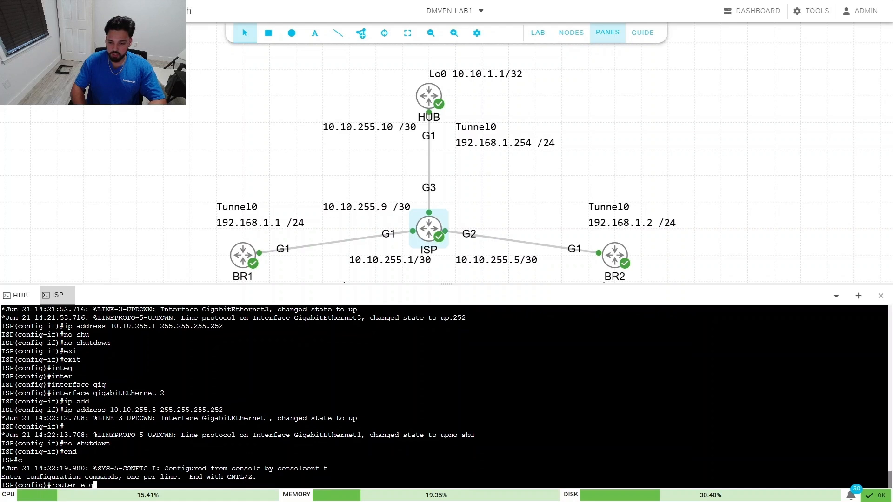
key(Tab)
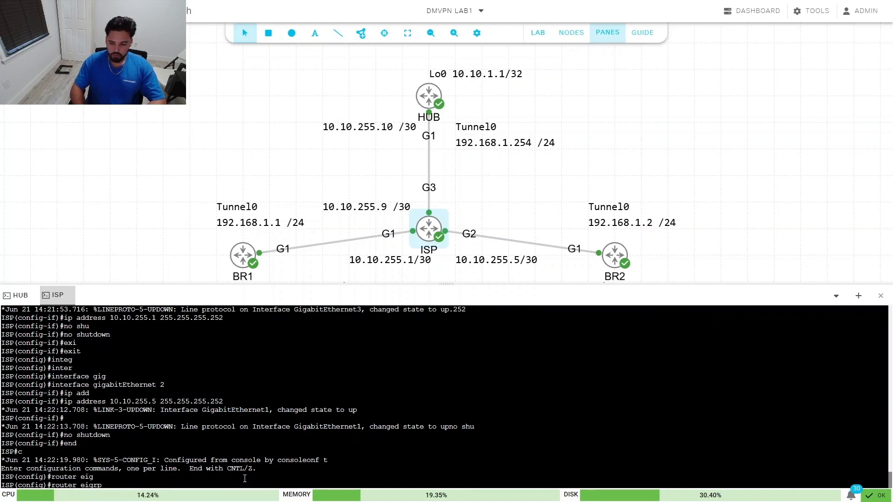
text(100)
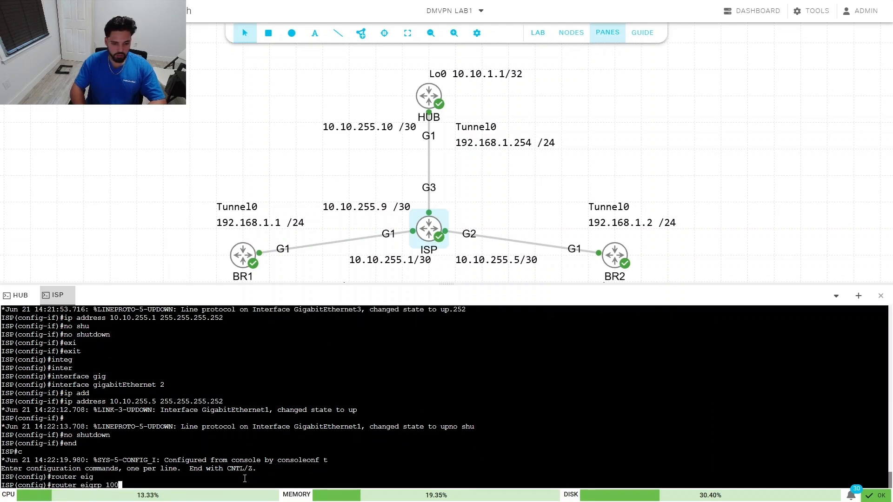
key(Return)
Step: Add network 10.10.255.0 0.0.0.255 to EIGRP 100 and leave configuration mode
text(net)
key(Tab)
text(10.1)
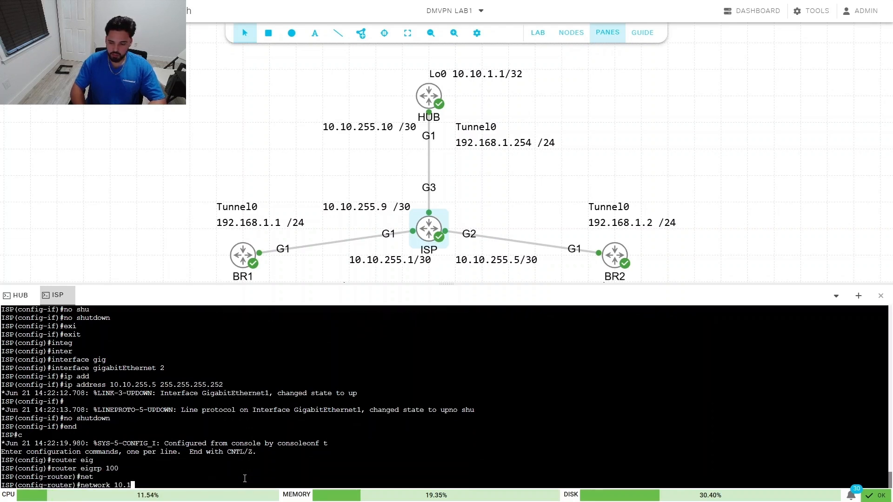
text(0.255.0 )
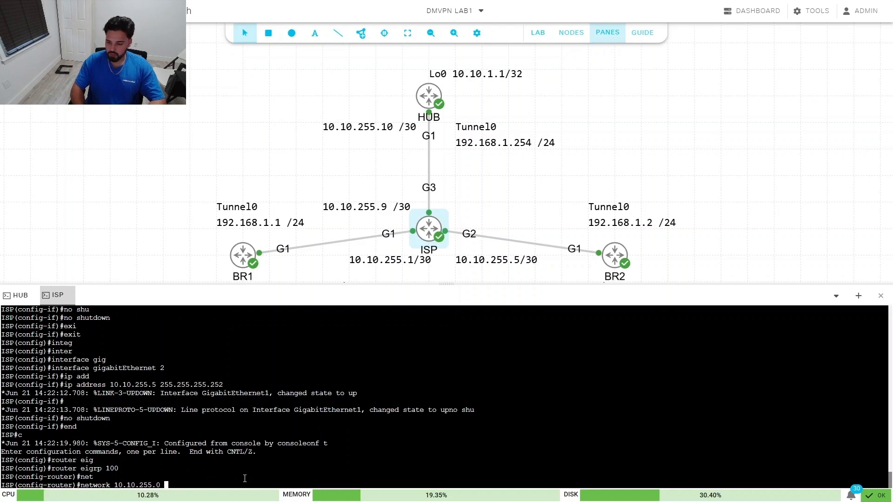
text(0.0.0..25)
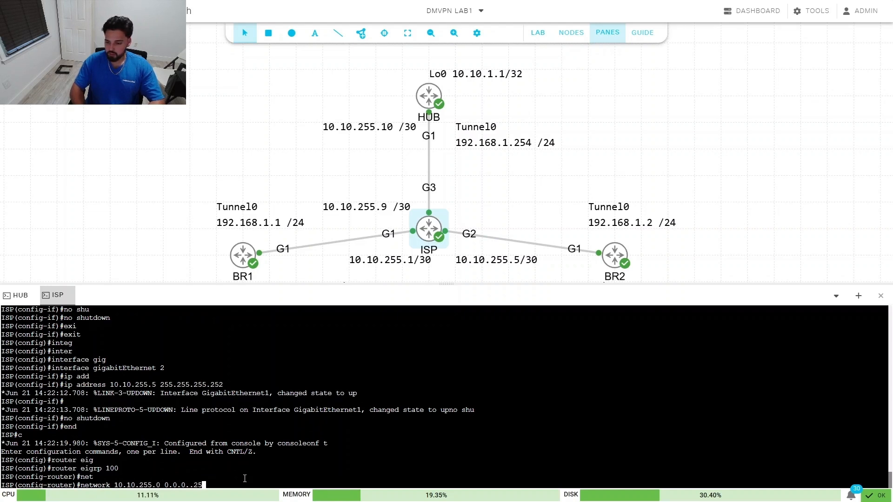
key(BackSpace)
key(BackSpace)
key(BackSpace)
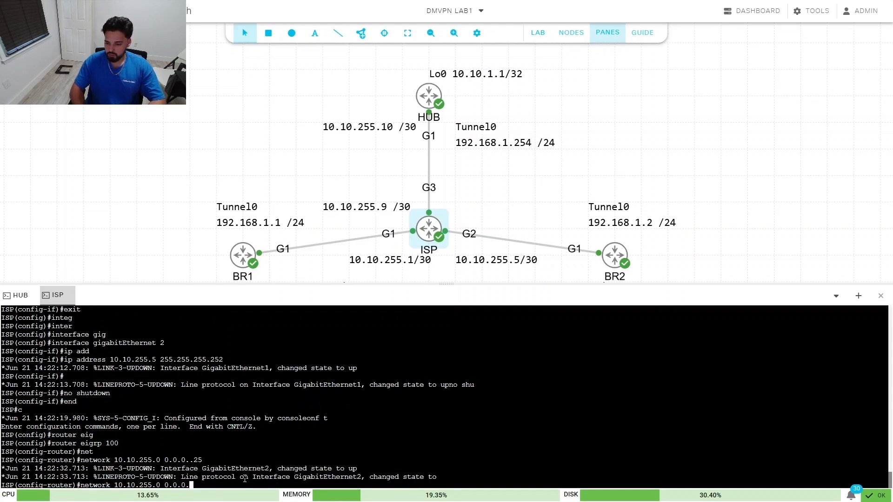
text(255)
key(Return)
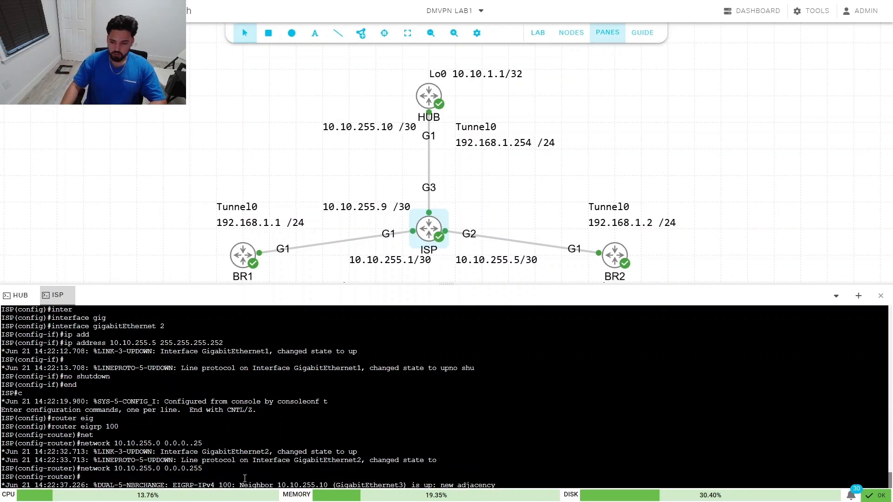
key(Return)
key(Return)
key(Return)
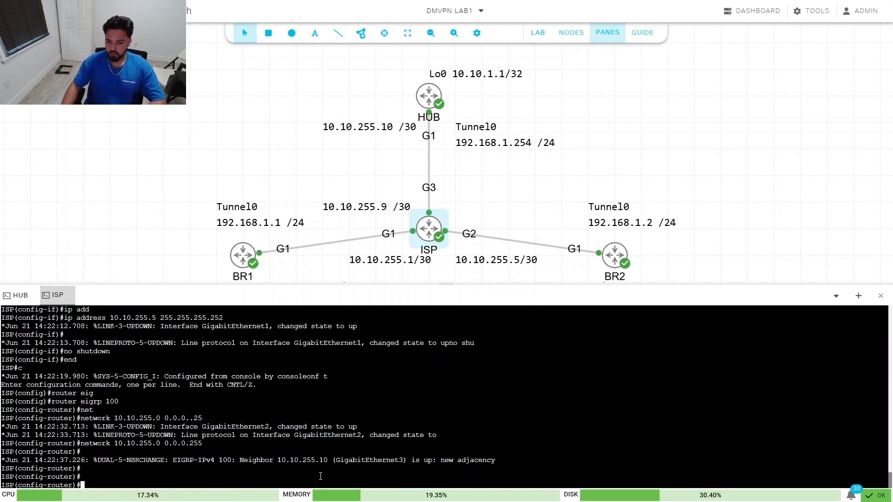
text(end)
key(Return)
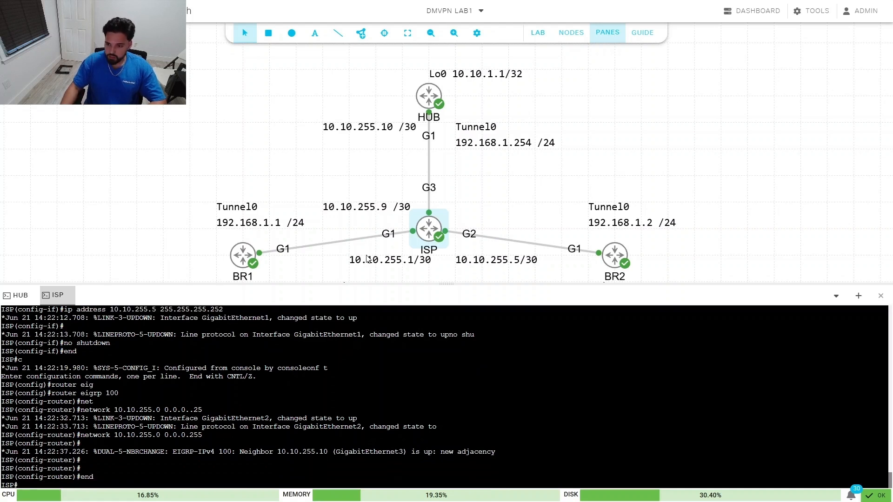
right_click(241, 254)
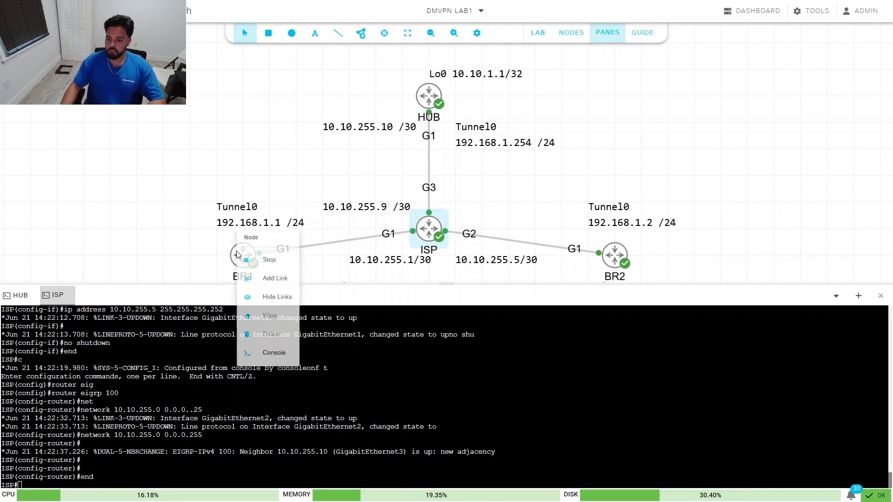
Step: Open console tabs for BR1 and BR2, then connect to BR1's console
click(282, 352)
right_click(622, 275)
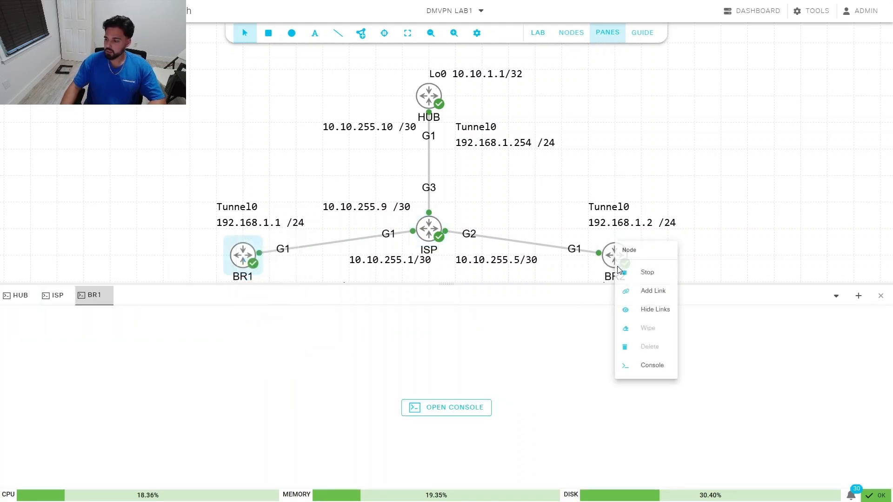
click(656, 365)
click(104, 298)
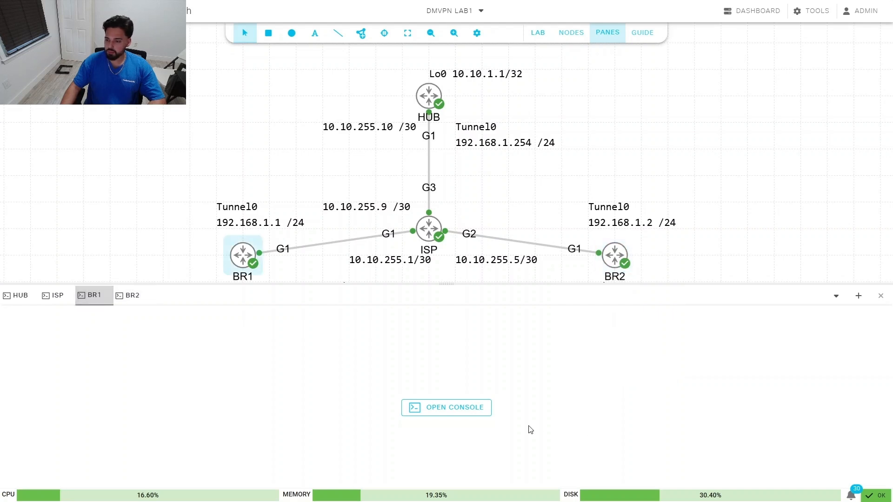
click(453, 407)
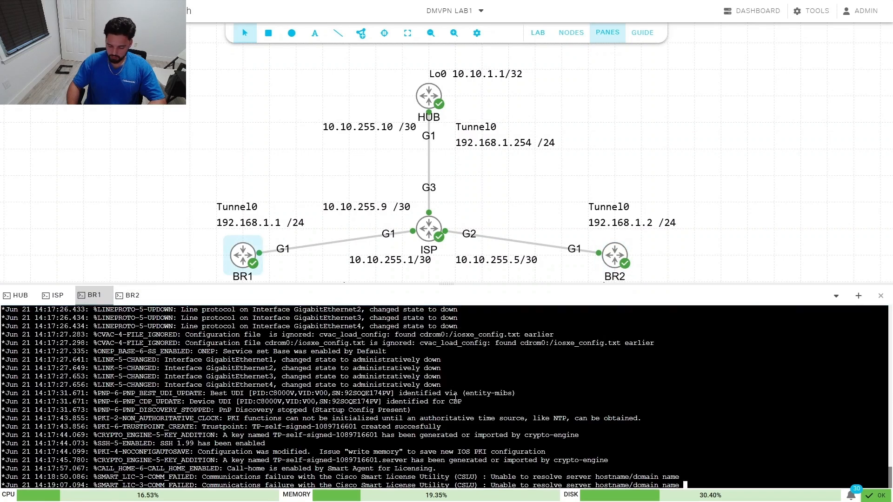
Step: Enter configuration mode on BR1 and rename the router to BR1
key(Return)
key(Return)
key(Return)
key(Return)
key(Return)
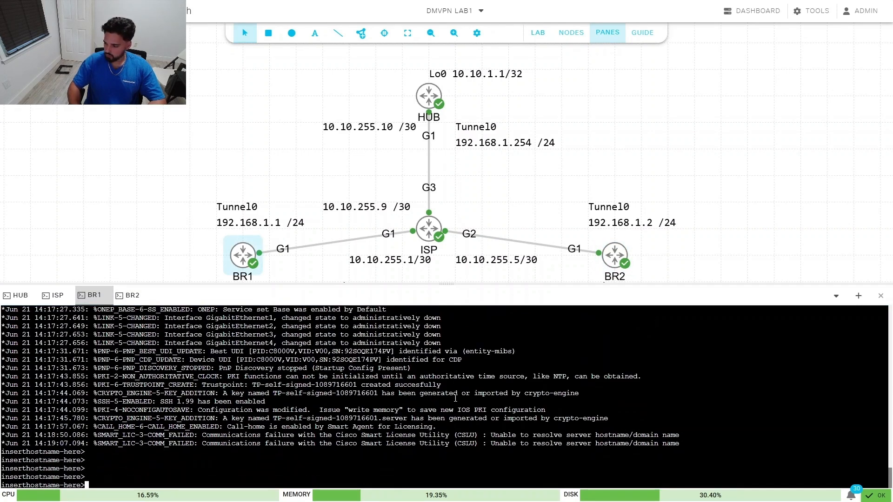
text(en)
key(Return)
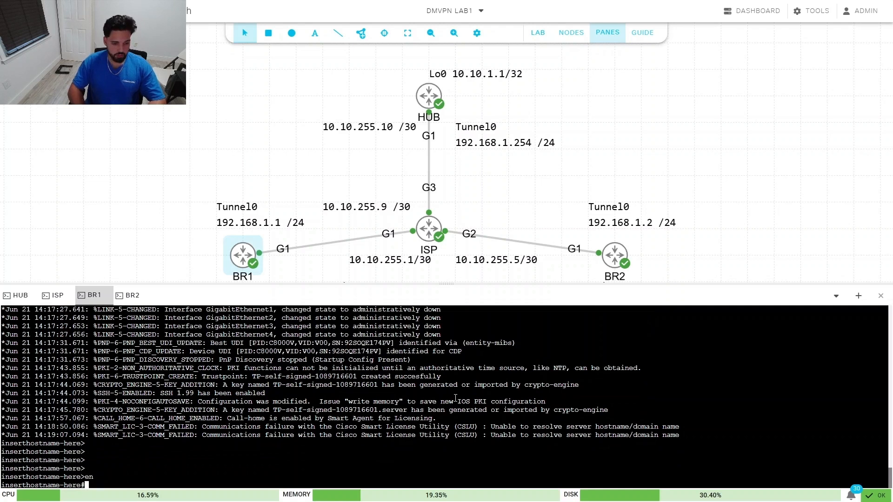
text(conf t)
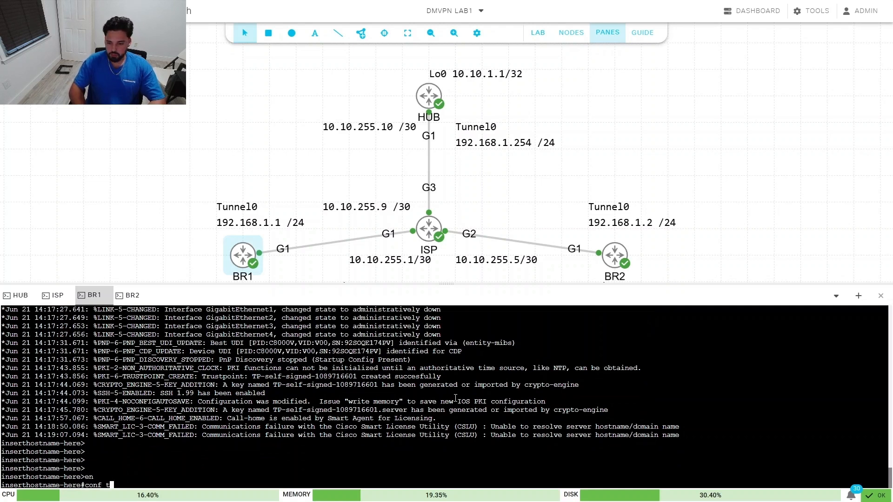
key(Return)
text(hostname-here(config)#hos)
key(Tab)
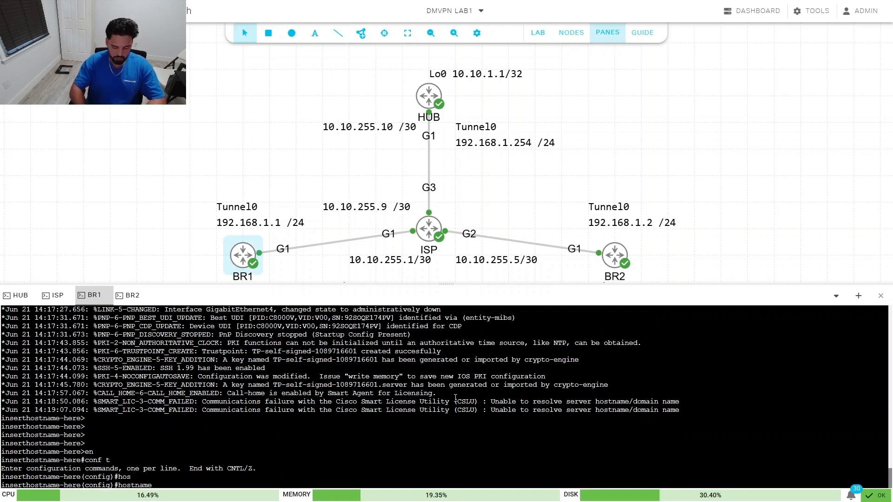
text(BR1)
key(Return)
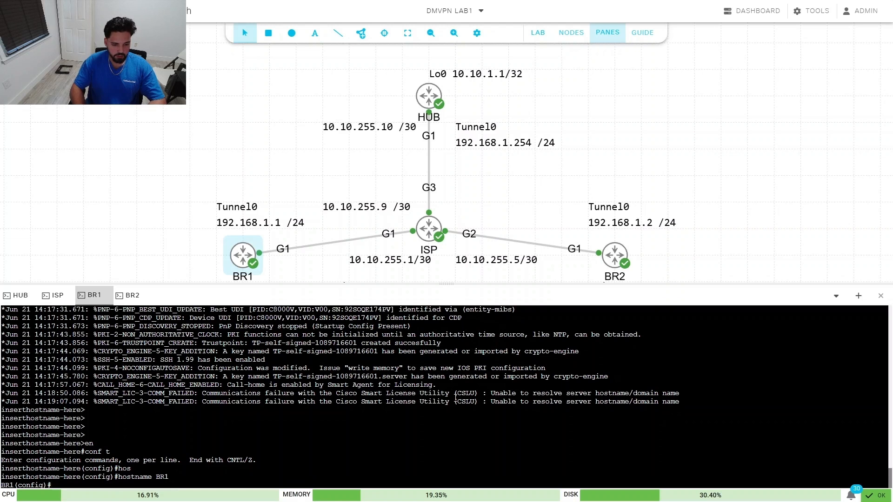
Step: Assign GigabitEthernet1 the address 10.10.255.2 255.255.255.0
text(int)
key(Tab)
text(gi)
key(Tab)
text(1)
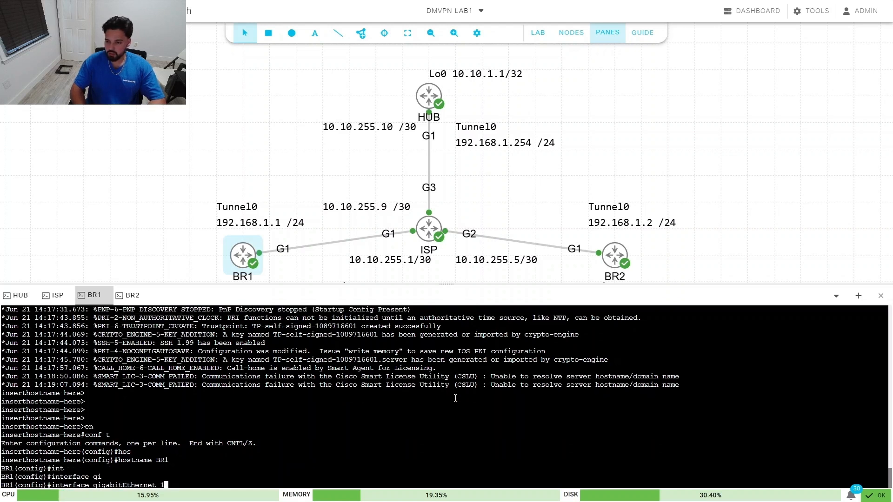
key(Return)
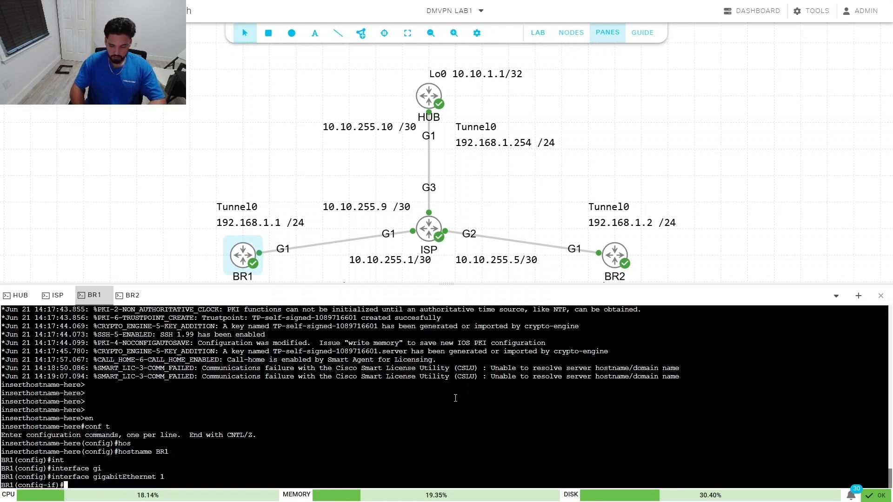
text(ip add)
key(Tab)
text(10.1)
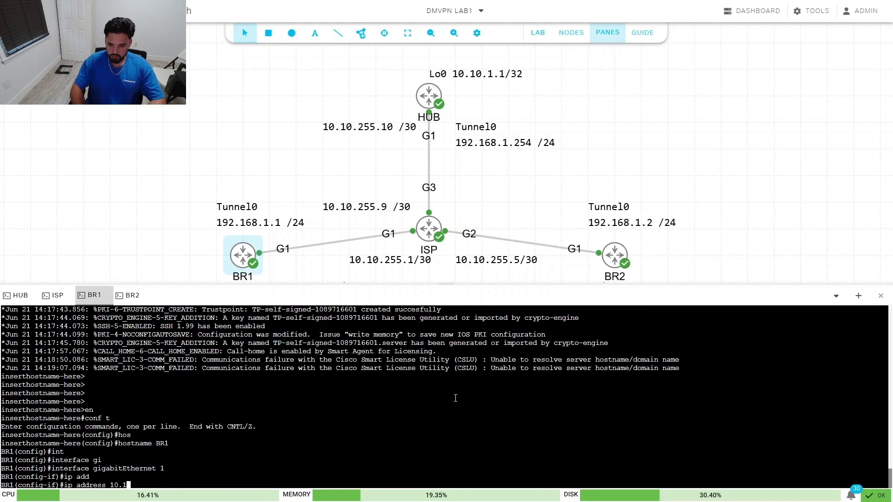
text(0.255.2 )
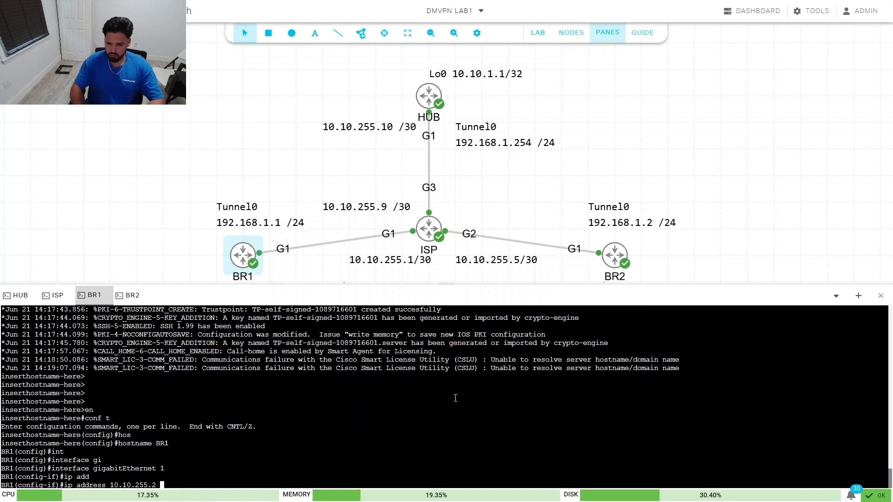
text(255.255.2)
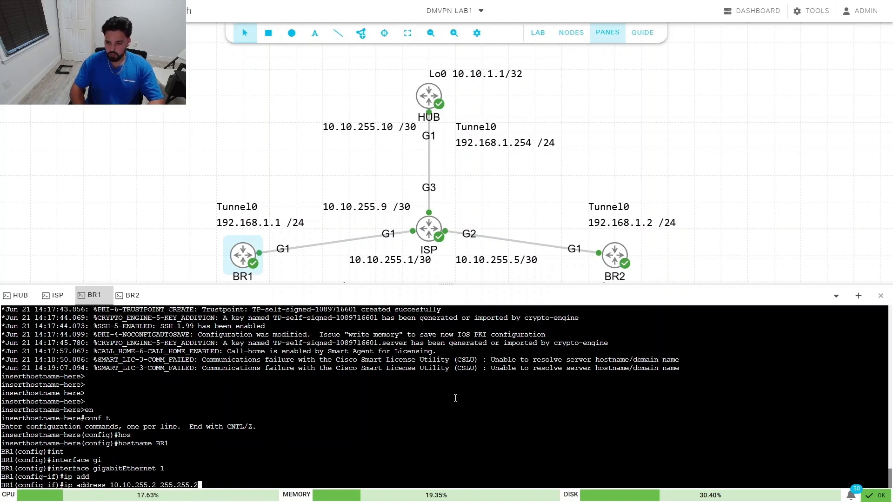
text(55.255.0)
key(Return)
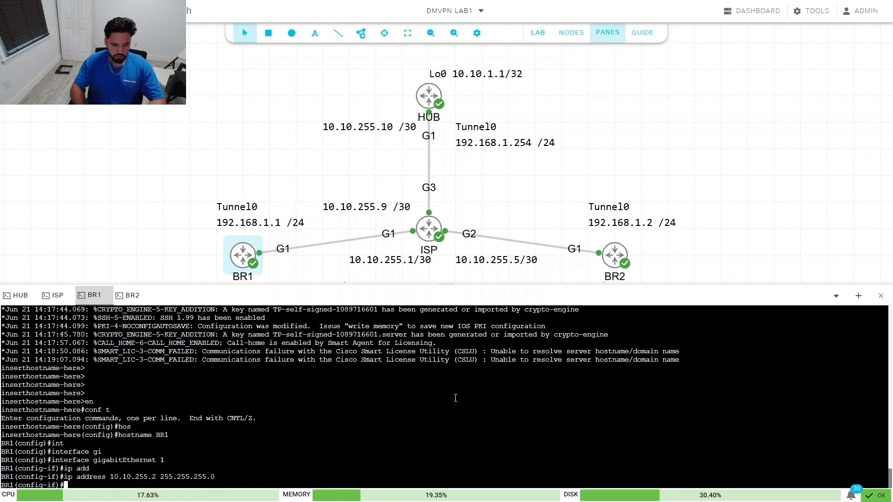
Step: Enable GigabitEthernet1 with no shutdown and exit interface configuration
text(no shut)
key(Tab)
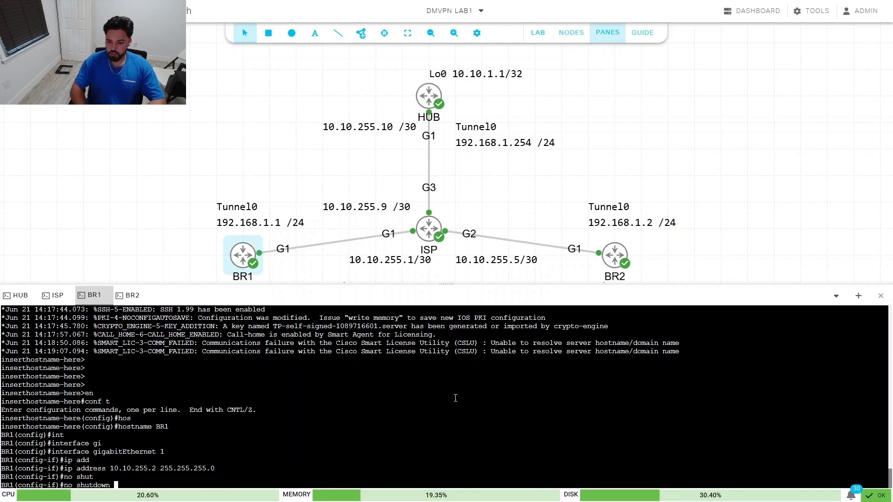
key(Return)
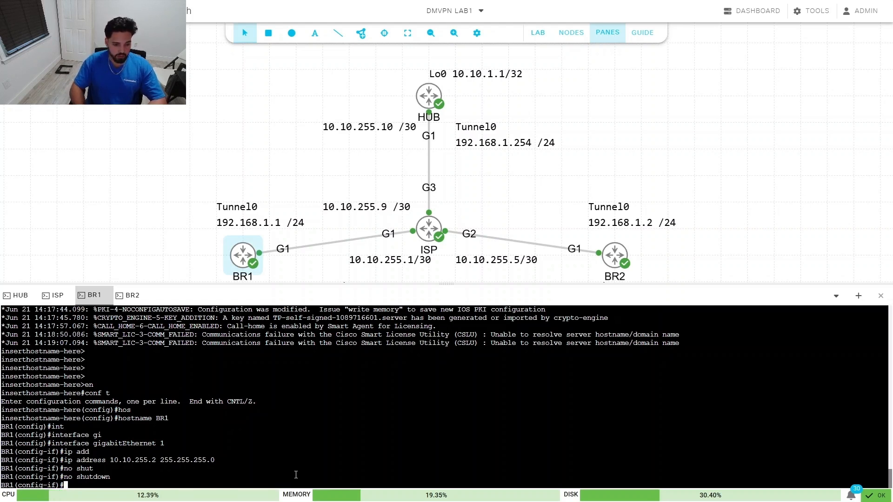
text(exit)
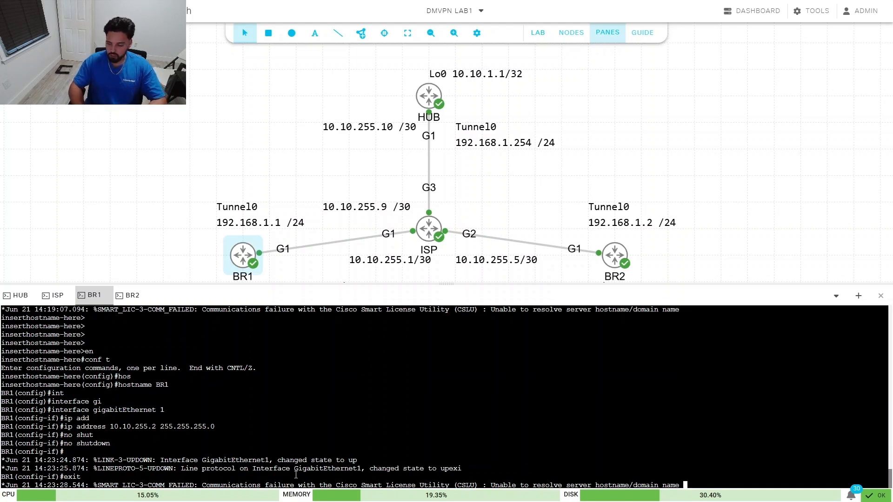
key(Tab)
key(Return)
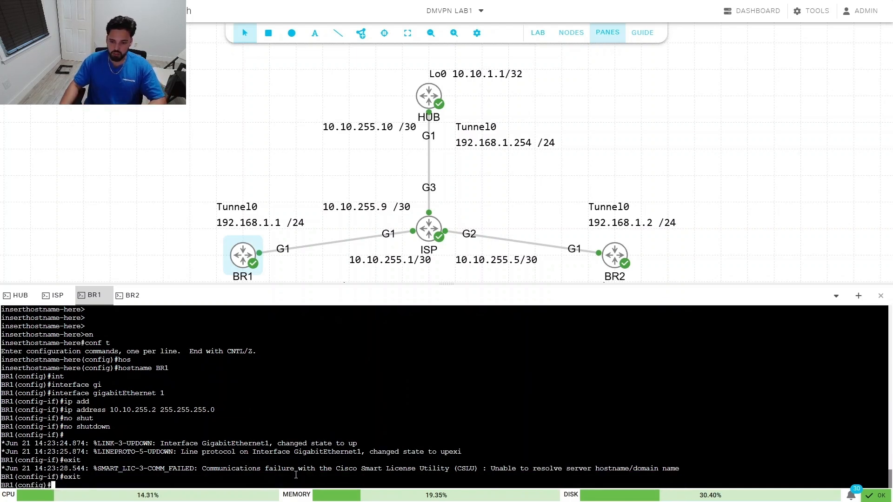
Step: On the second branch router's console, enter global configuration and set the hostname to BR2
click(132, 296)
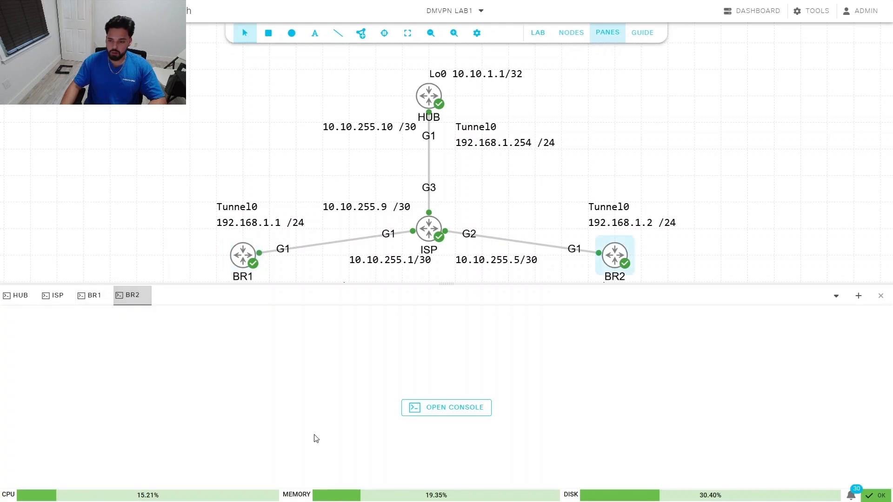
click(445, 409)
key(Return)
key(Return)
key(Return)
key(Return)
key(Return)
key(Return)
key(Return)
key(Return)
key(Return)
key(Return)
key(Return)
key(Return)
key(Return)
key(Return)
key(Return)
key(Return)
key(Return)
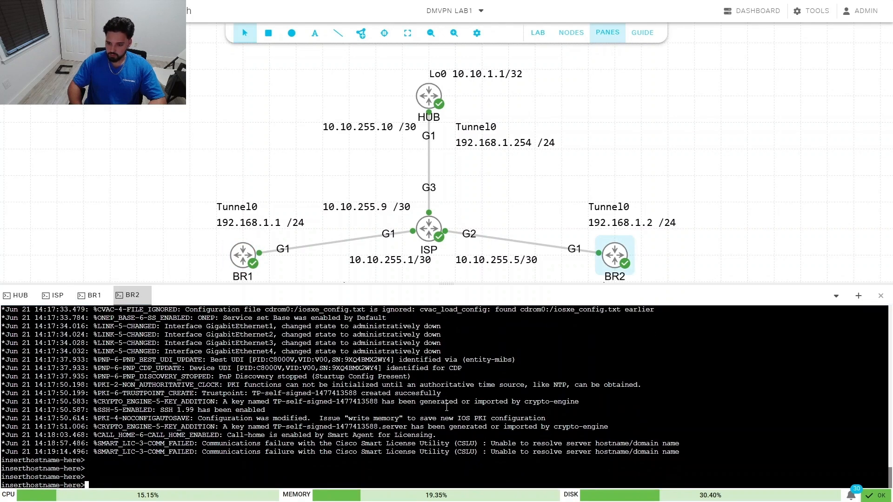
text(en)
key(Return)
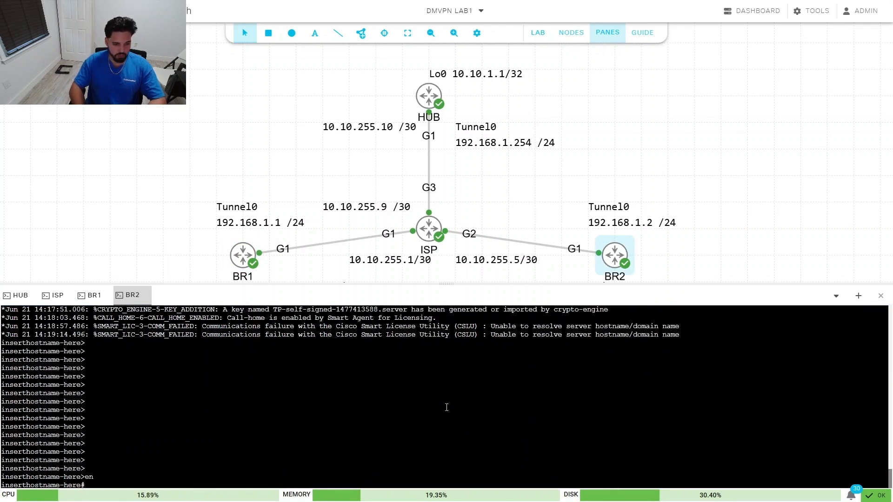
text(conf t)
key(Return)
text(hostname-here(config)#hos)
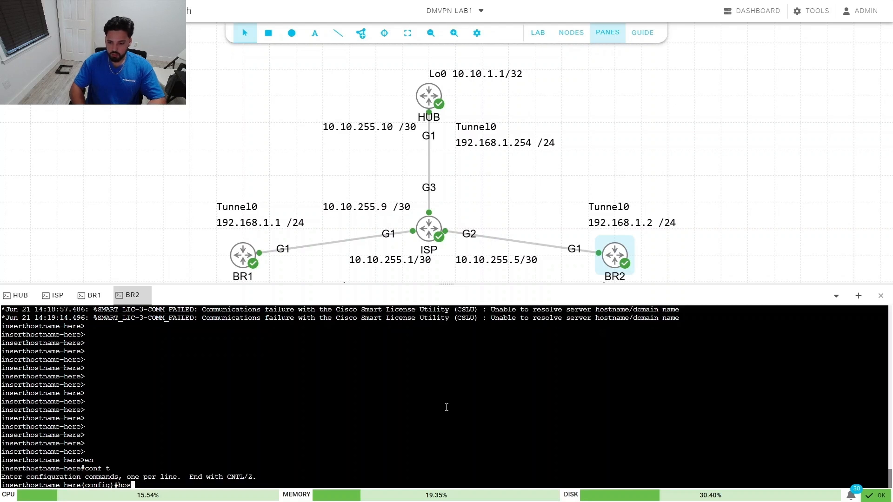
key(Tab)
text(BR2)
key(Return)
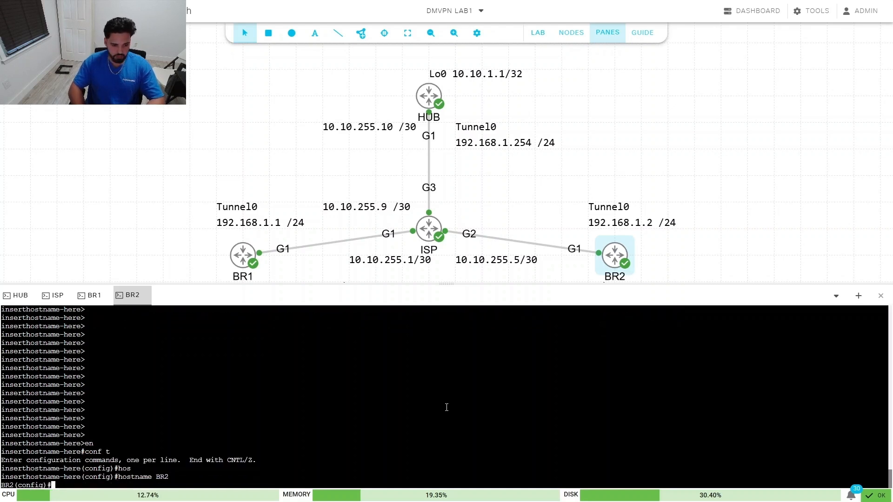
Step: Give BR2's GigabitEthernet1 the address 10.10.255.6 255.255.255.0
text(int)
key(Tab)
text(gi)
key(Tab)
text(1)
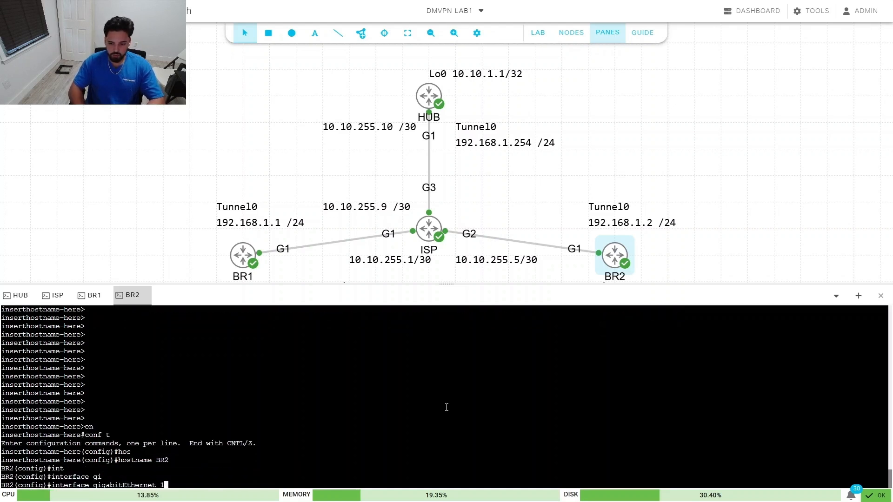
key(Return)
text(ip add)
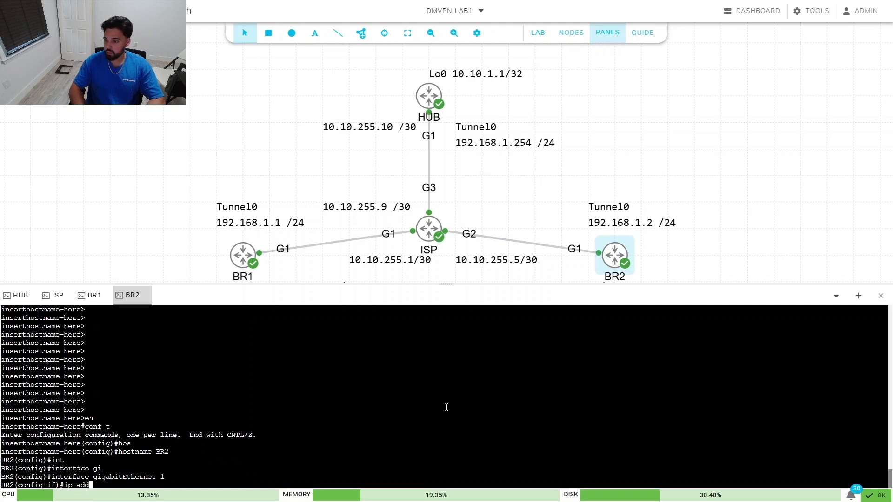
key(Tab)
text(110.1)
key(BackSpace)
key(BackSpace)
key(BackSpace)
key(BackSpace)
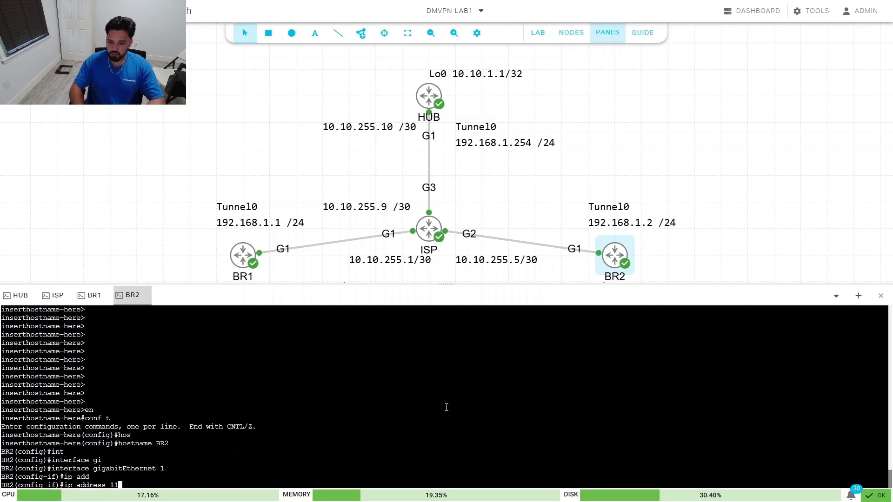
text(0.10.255.)
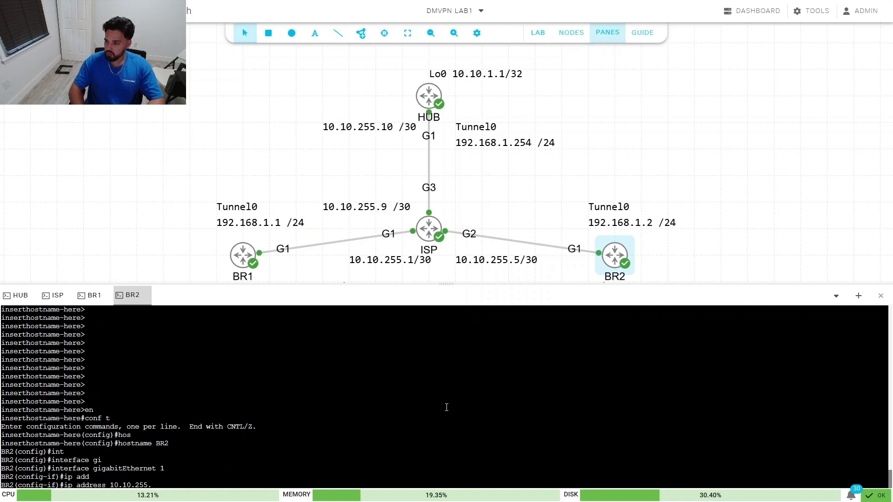
text(6)
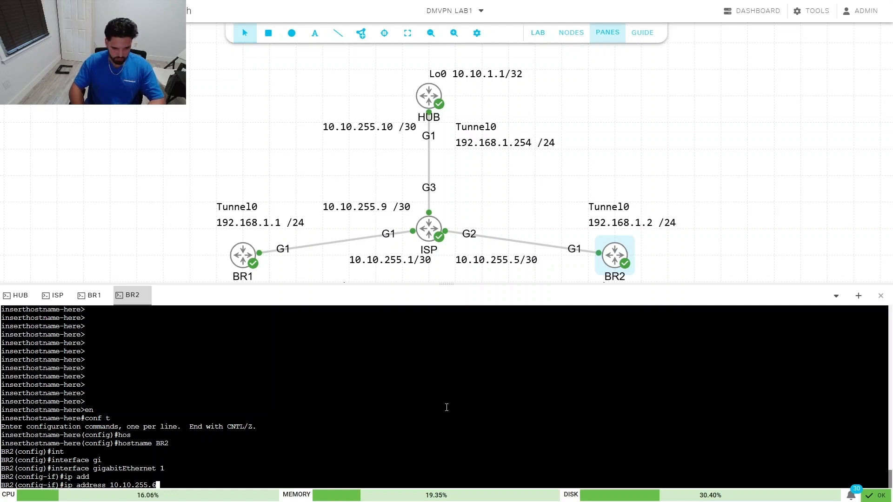
text( 255.255.2)
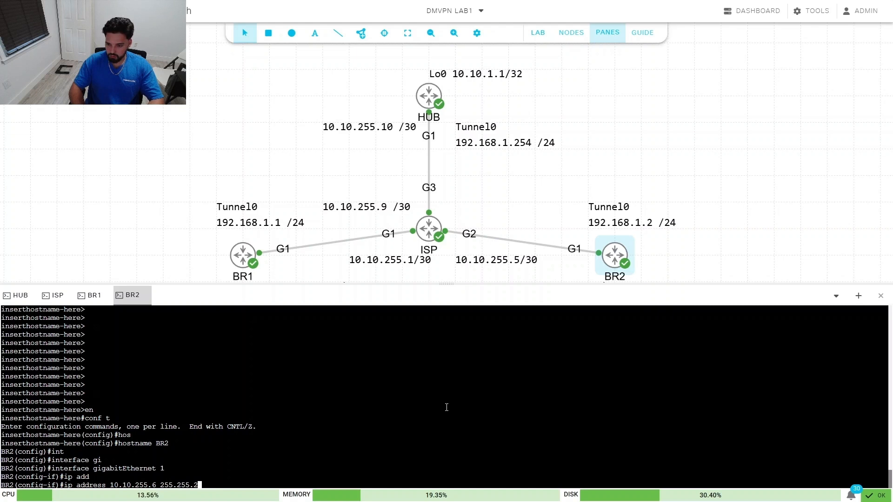
text(55.25)
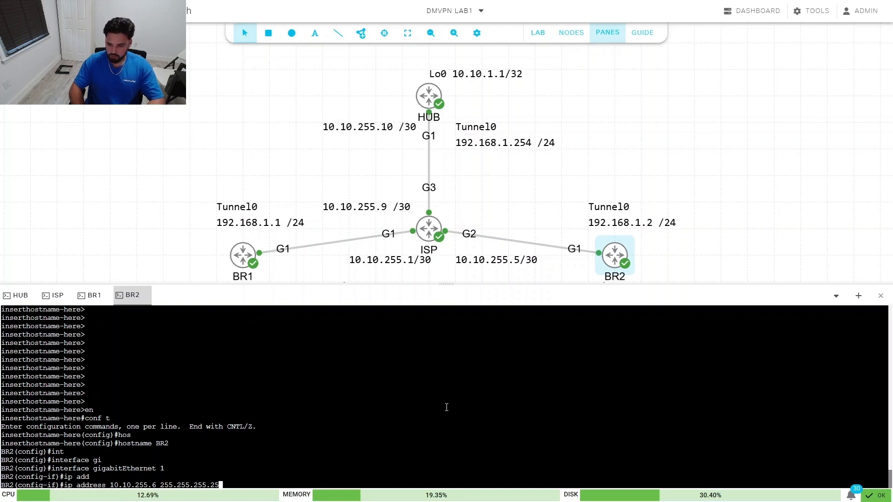
key(BackSpace)
key(BackSpace)
text(0)
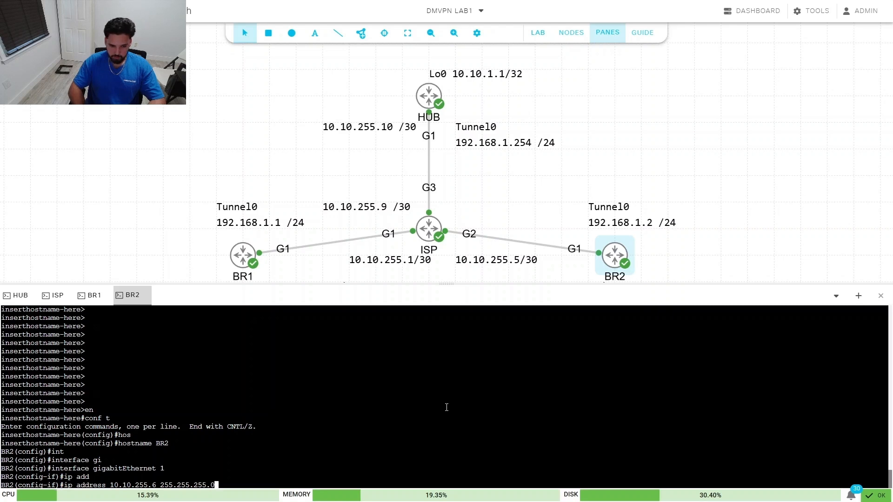
key(Return)
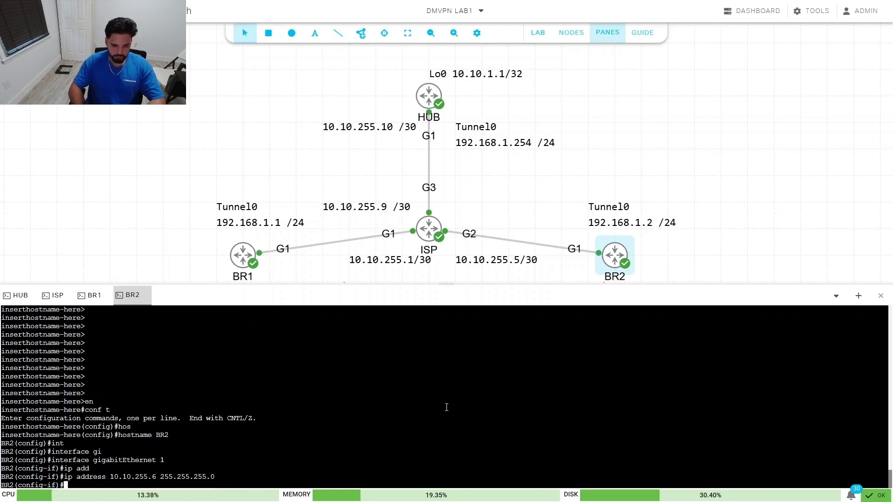
Step: Enable GigabitEthernet1 with no shutdown and return to global configuration
text(no shu)
key(Tab)
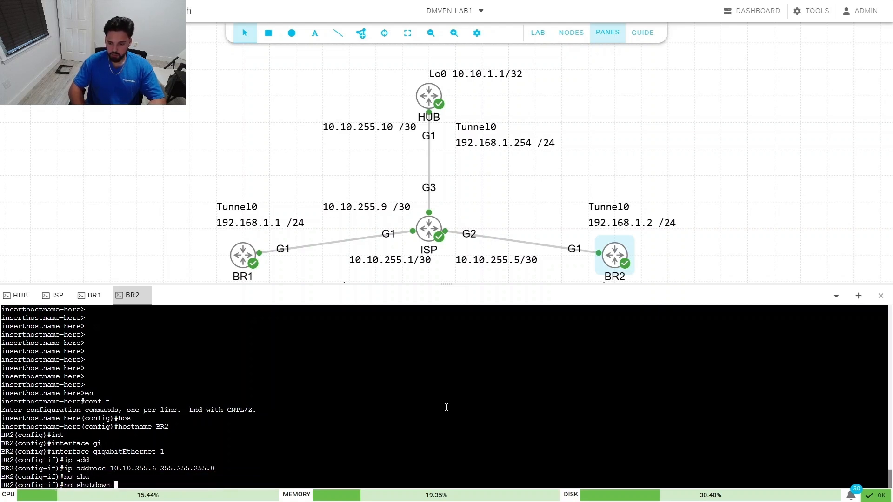
key(Return)
key(Return)
key(Return)
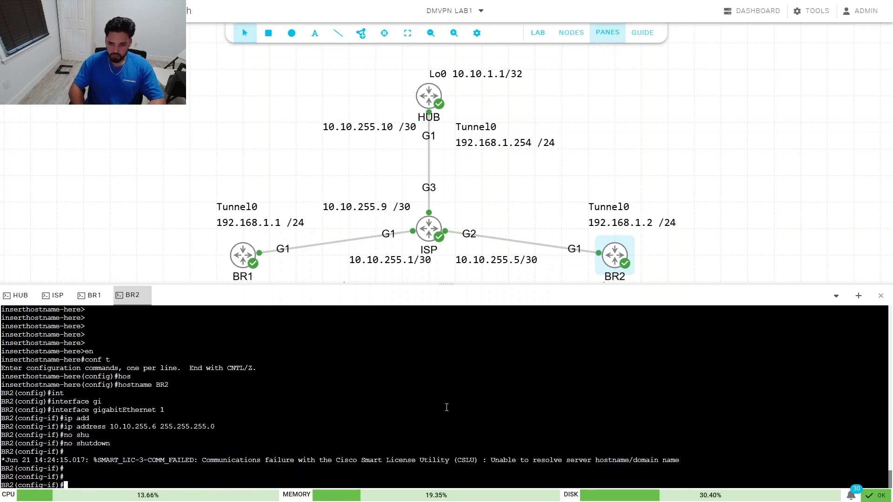
text(exi)
key(Tab)
key(Return)
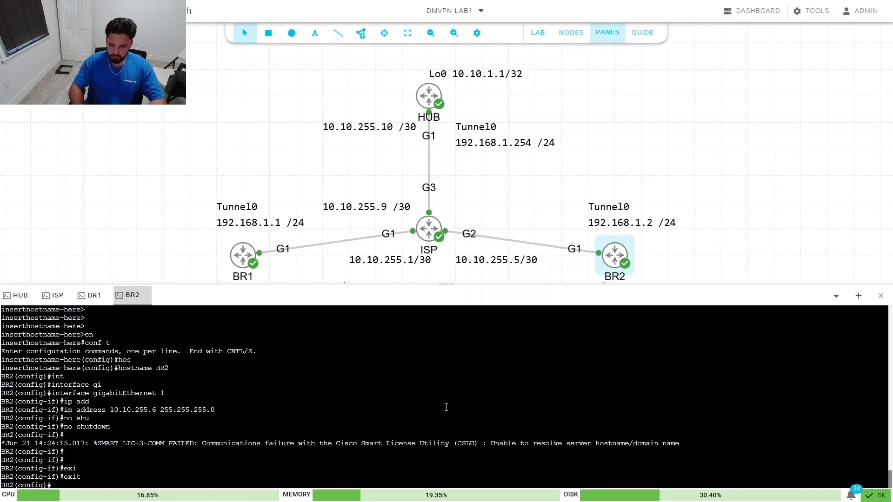
Step: Ping 10.10.255.10 from BR2 and check its route is directly connected via GigabitEthernet1
text(do ping )
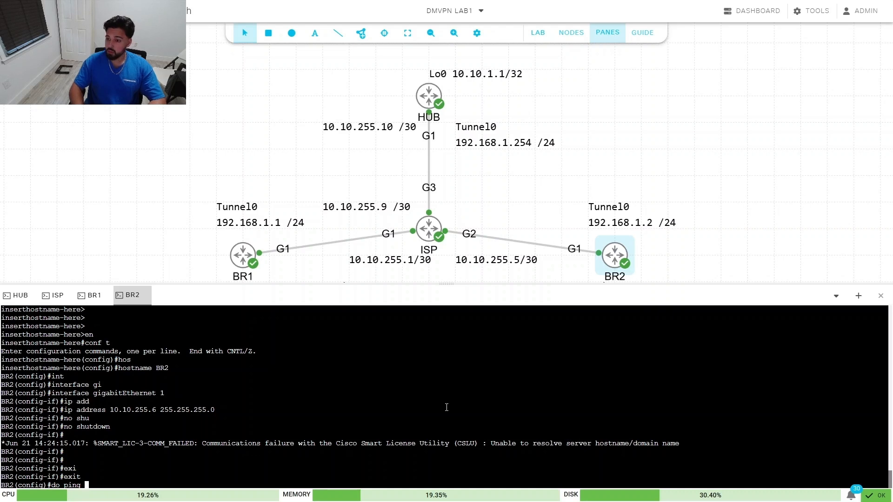
text(10.10.25)
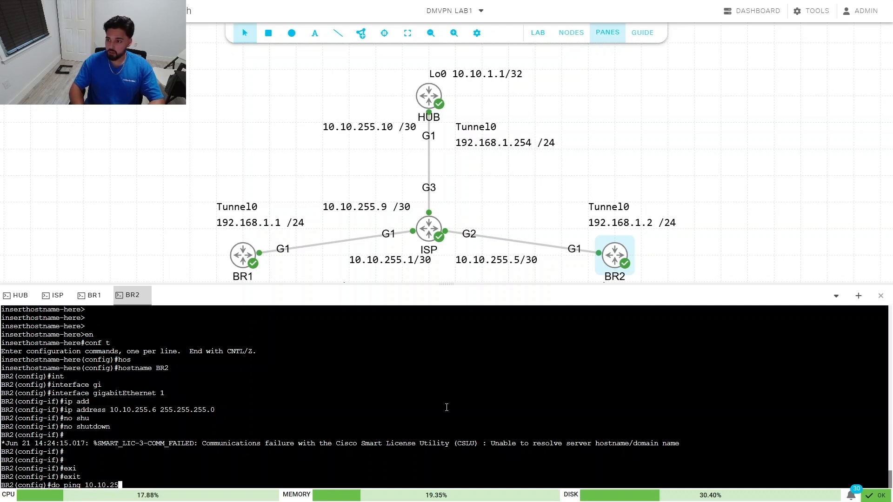
text(5.10)
key(Return)
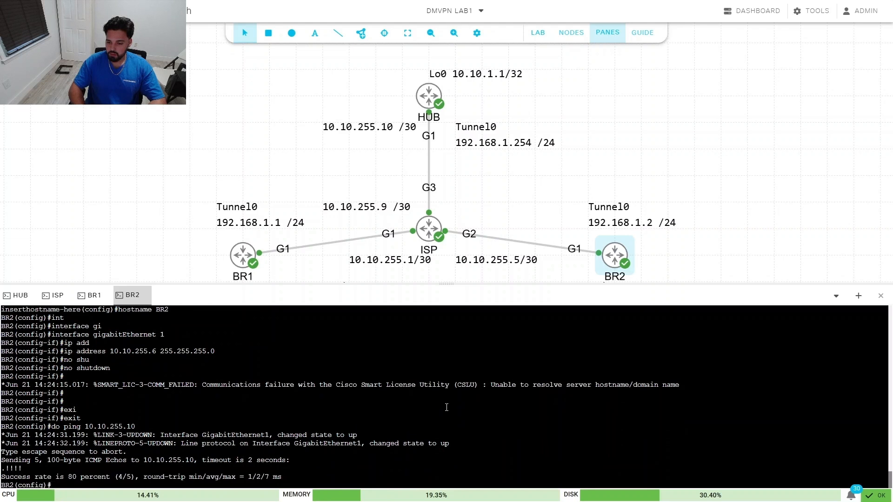
text(do sho)
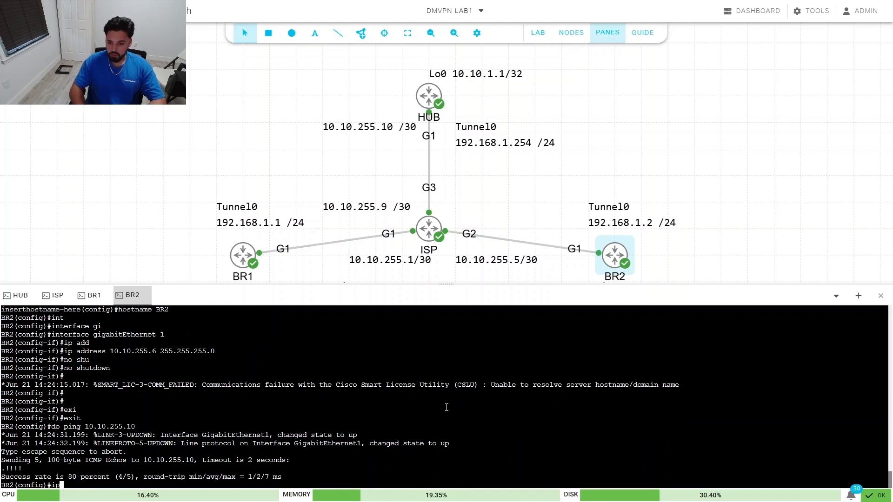
text( ip ro)
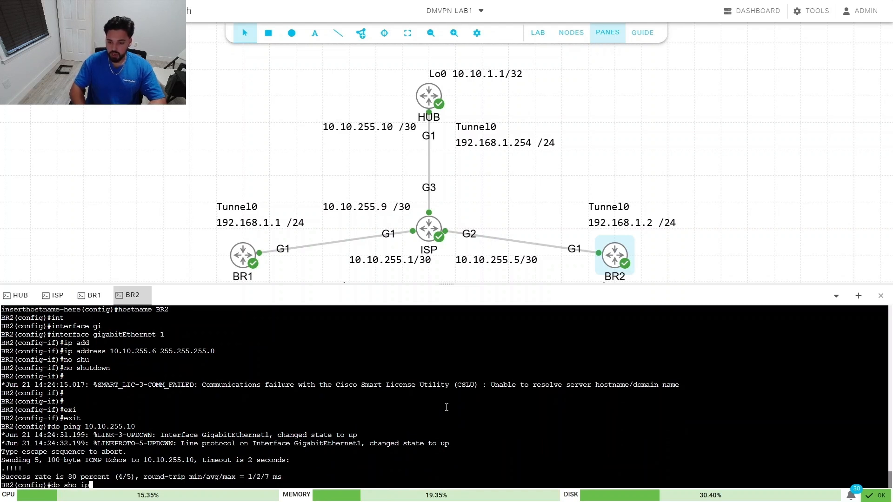
key(Tab)
text(1)
text(.255.10)
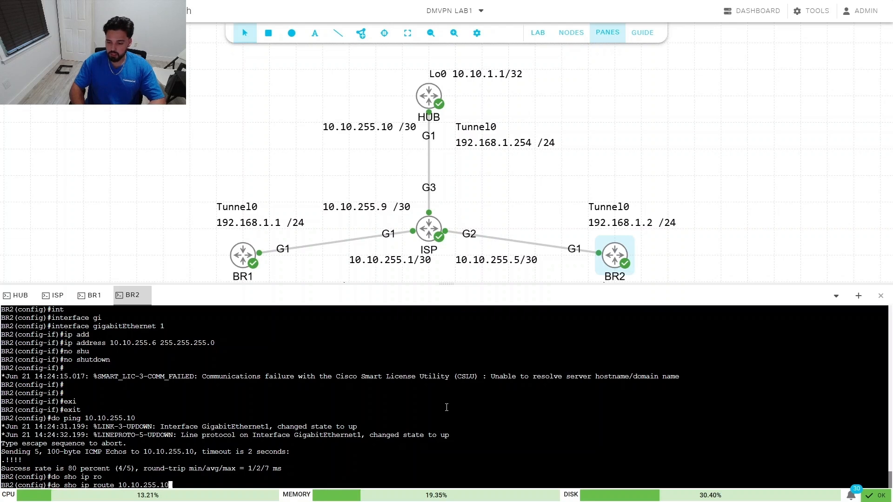
key(Return)
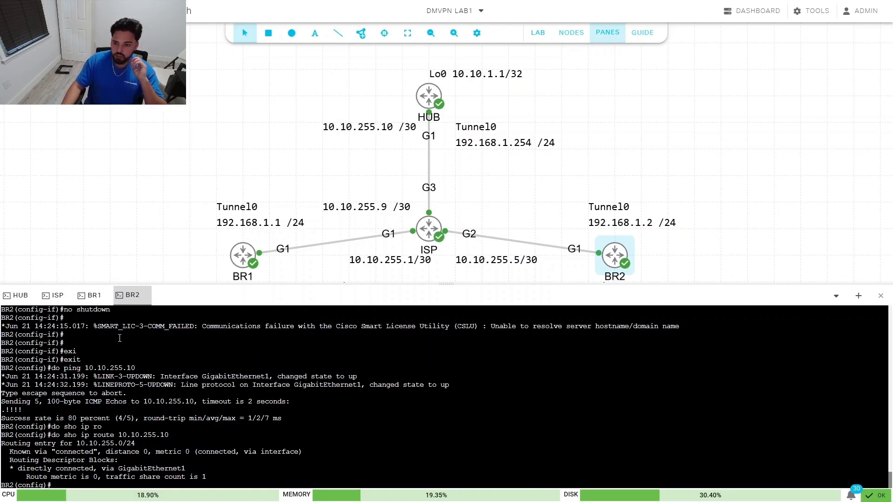
Step: On BR1's console, create interface Tunnel0 with address 192.168.1.1 255.255.255.0
click(91, 295)
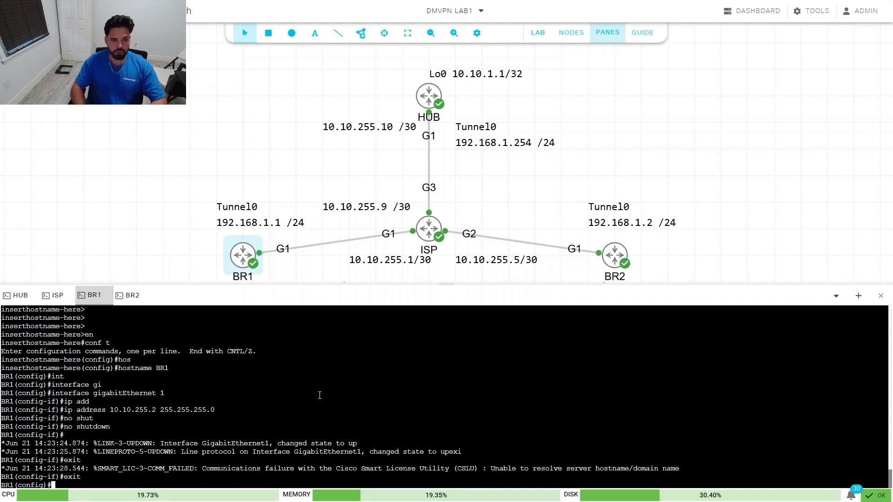
text(int)
key(Tab)
text(tu)
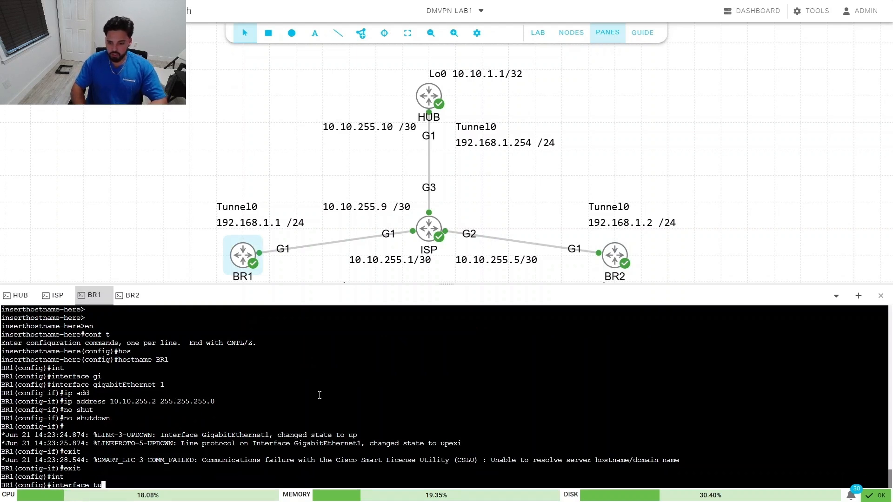
text(nn)
key(Tab)
text(0)
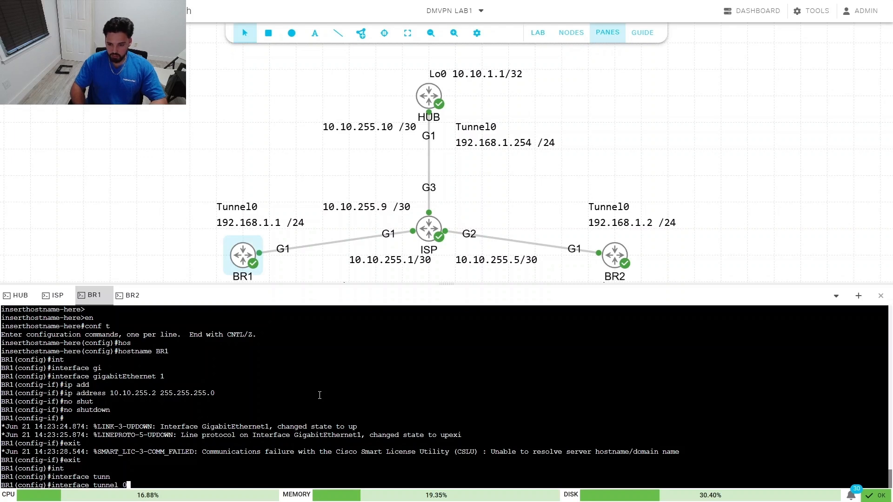
key(Return)
text(ip add)
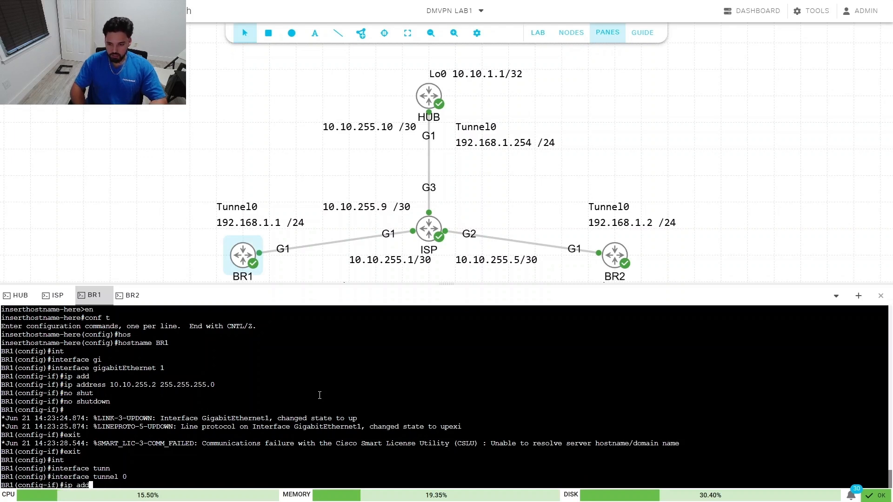
key(Tab)
text(192.168)
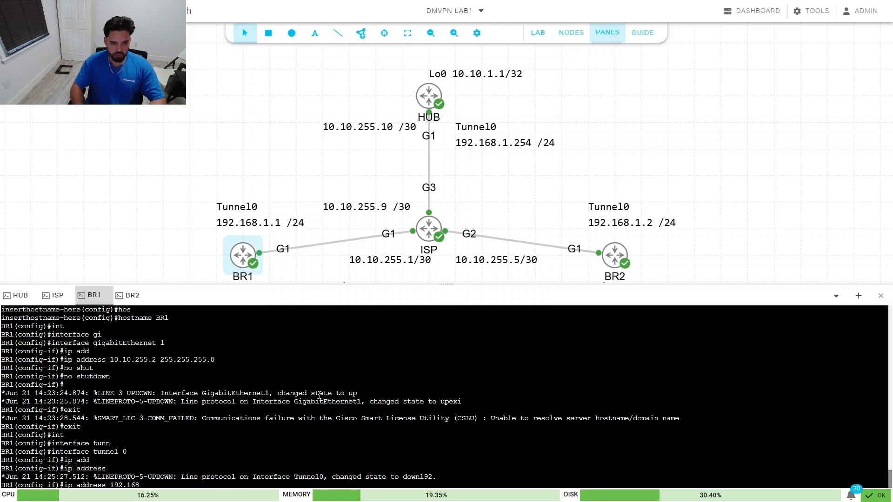
text(.1.1 255)
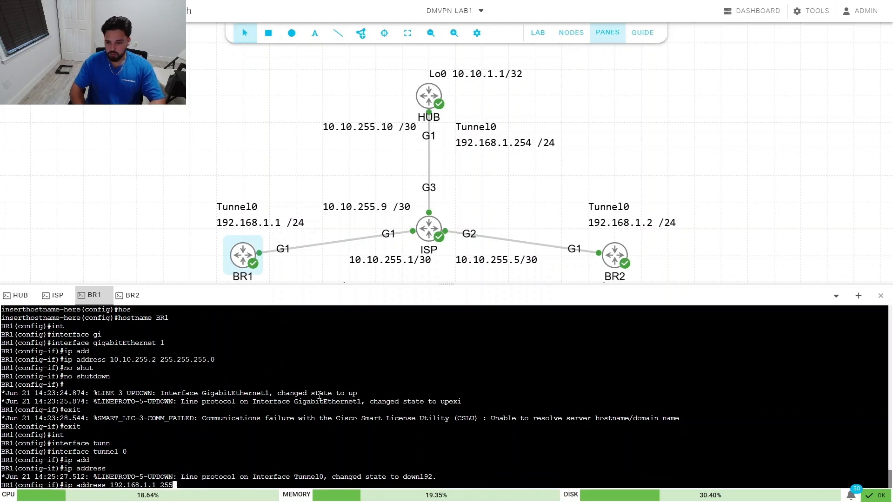
text(.255.255.)
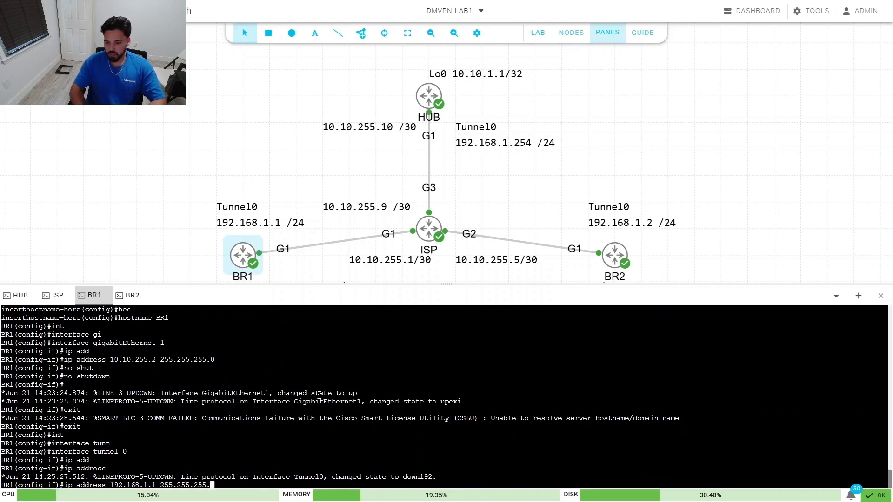
text(0)
key(Return)
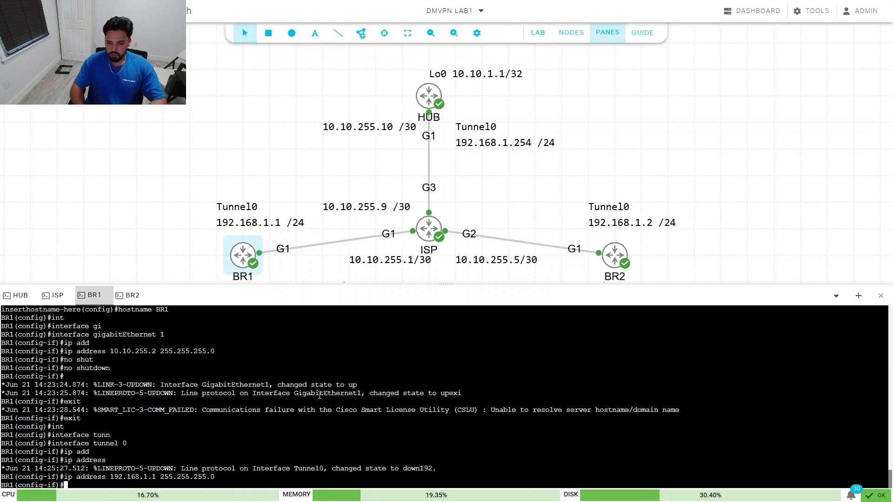
Step: Set NHRP authentication on BR1's Tunnel0 with the lab's key string
text(ip nhr)
key(Tab)
text(au)
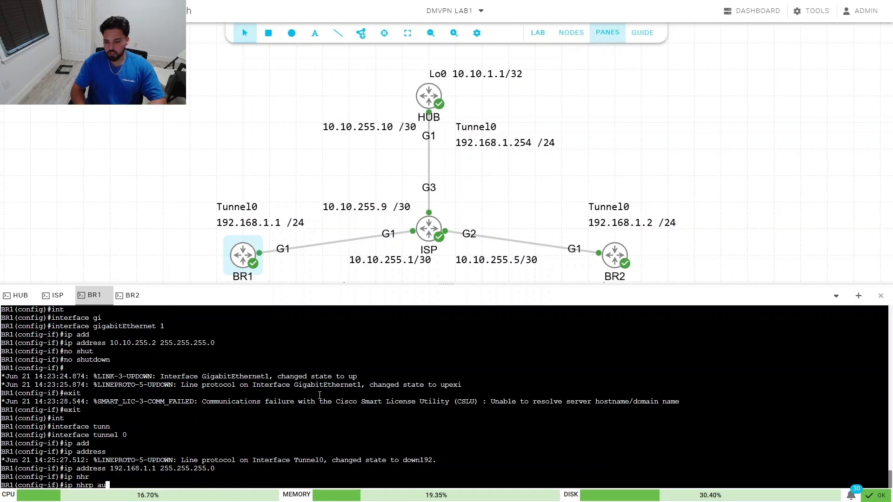
key(Tab)
text(ccn)
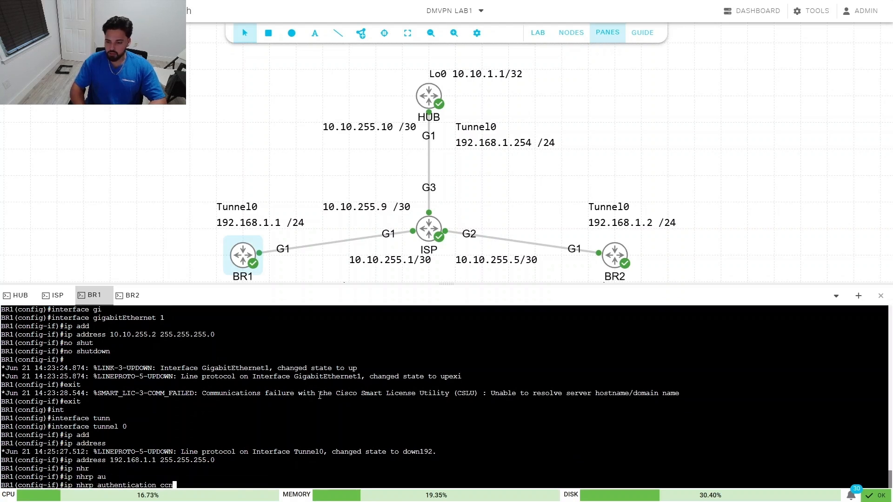
text(p123)
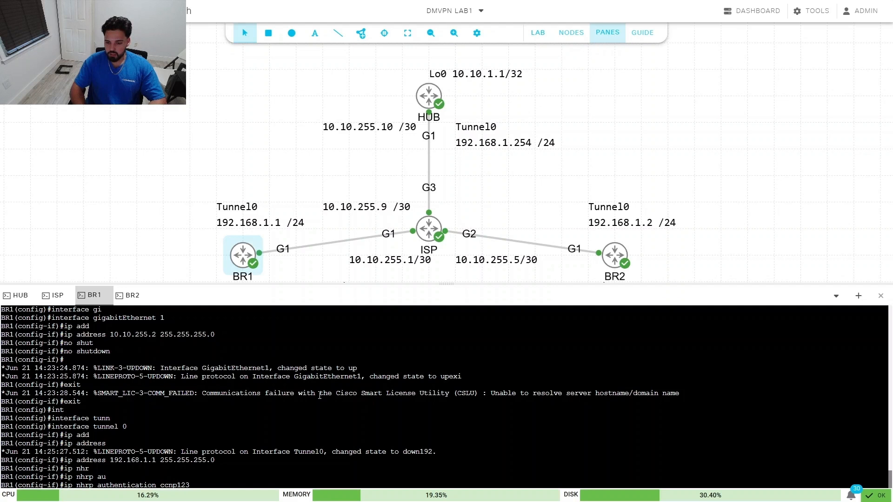
key(Return)
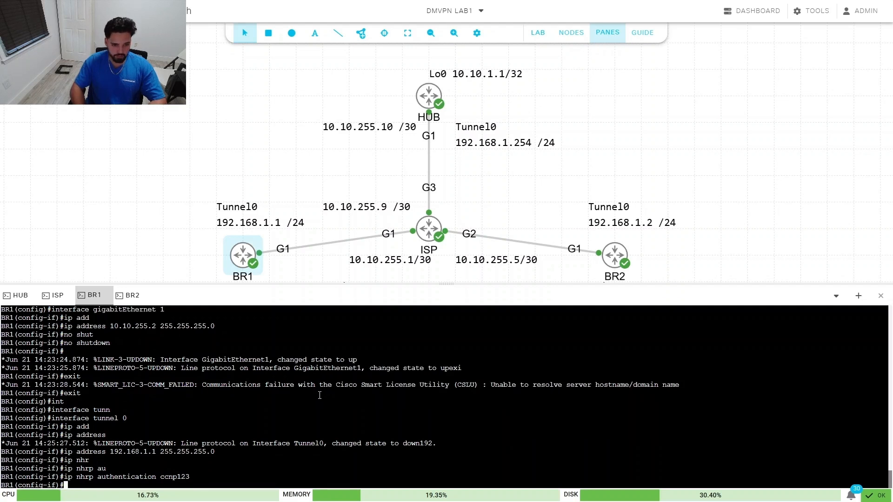
Step: Map the hub tunnel address 192.168.1.254 to NBMA address 10.10.255.10
text(ip nhr)
key(Tab)
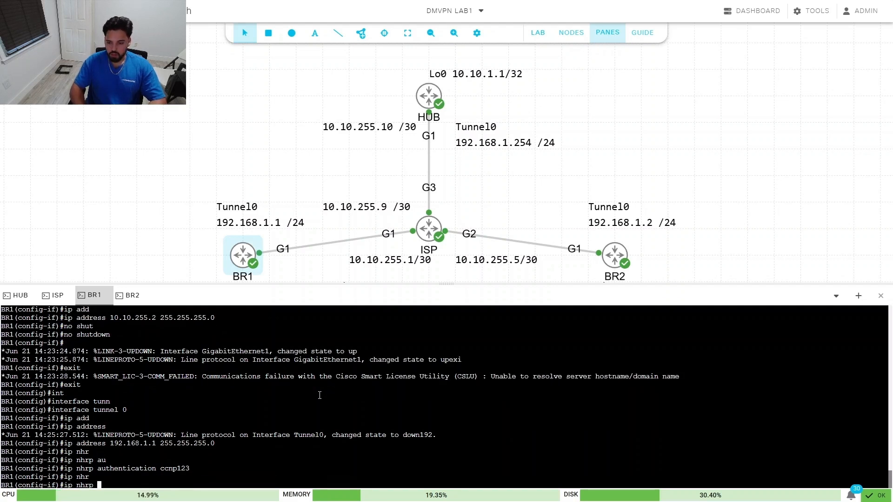
text(ma)
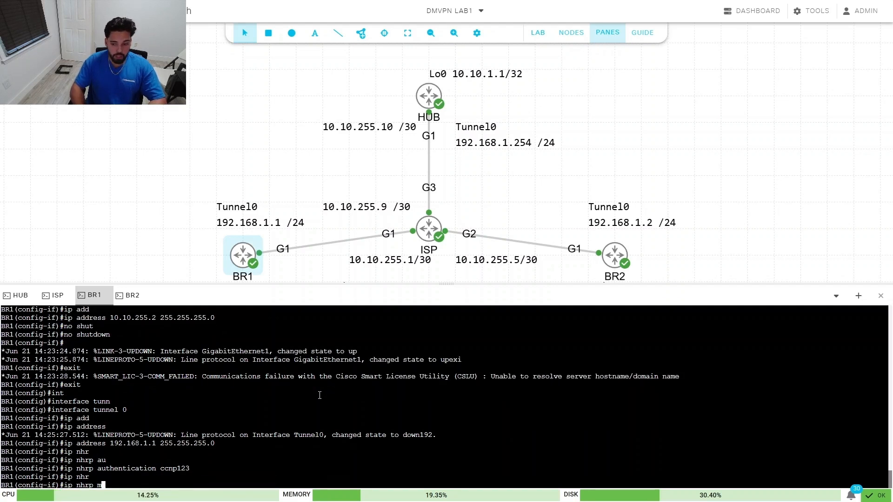
key(Tab)
text(p)
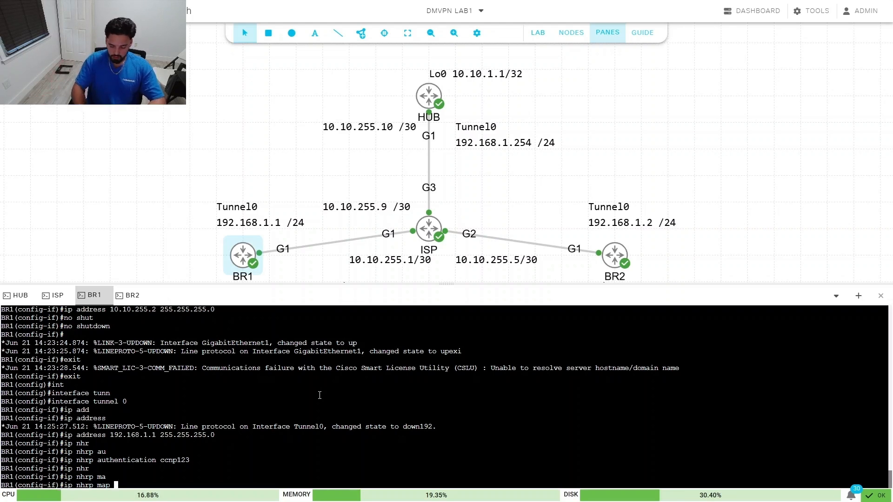
text(192.168.1)
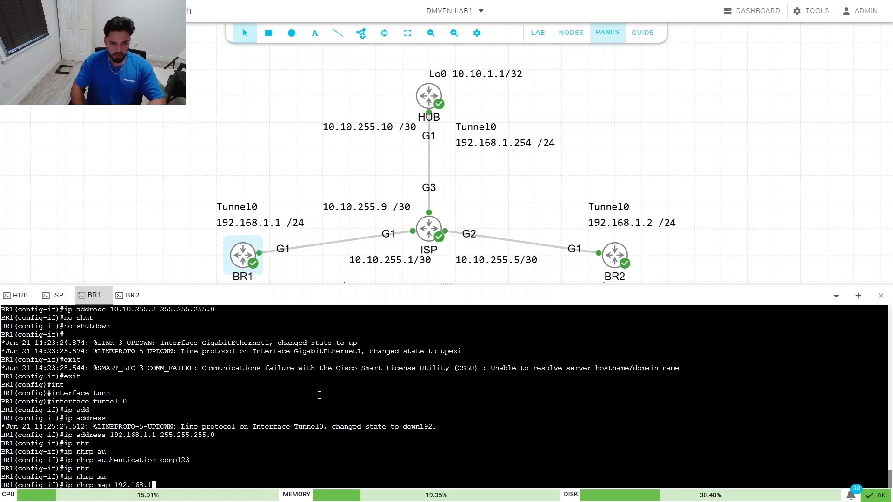
text(.254)
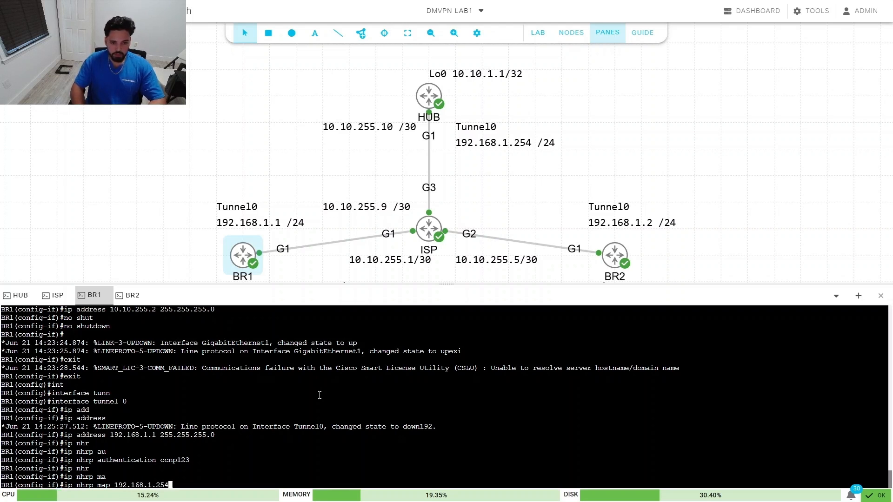
text( 10.10.255.10)
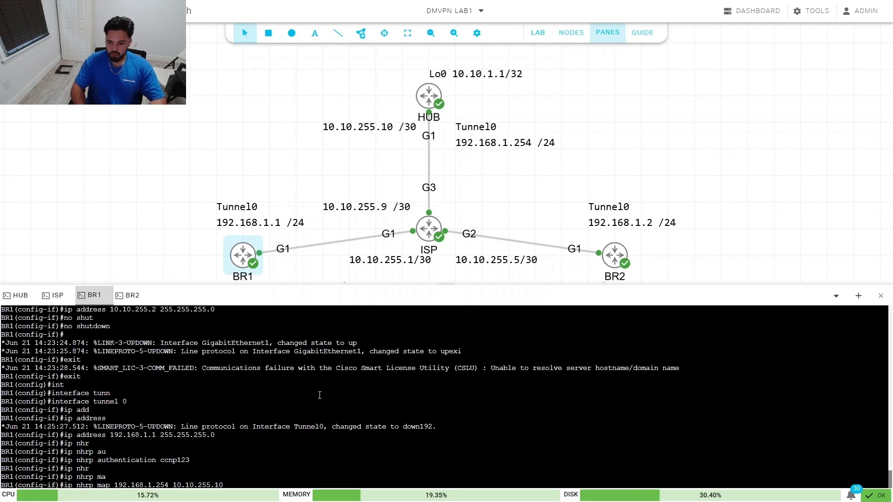
key(Return)
Step: Add an NHRP multicast mapping to the hub at 10.10.255.10
text(ip nhr)
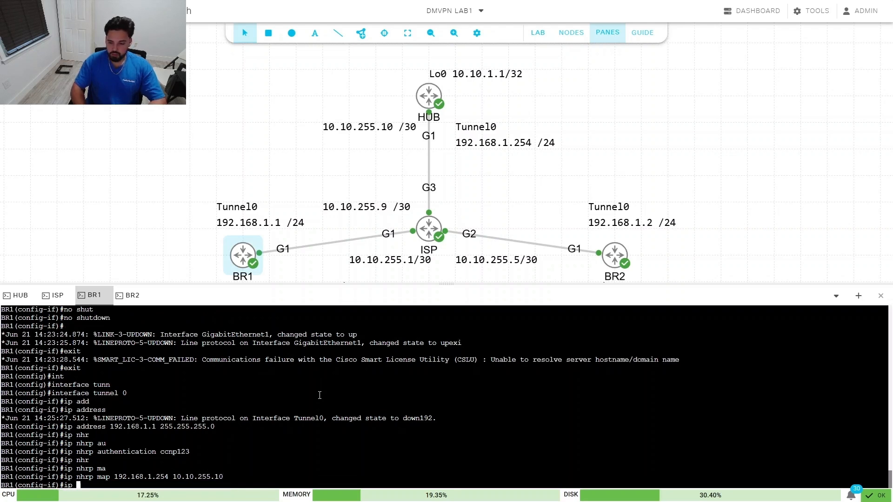
key(Tab)
text(map)
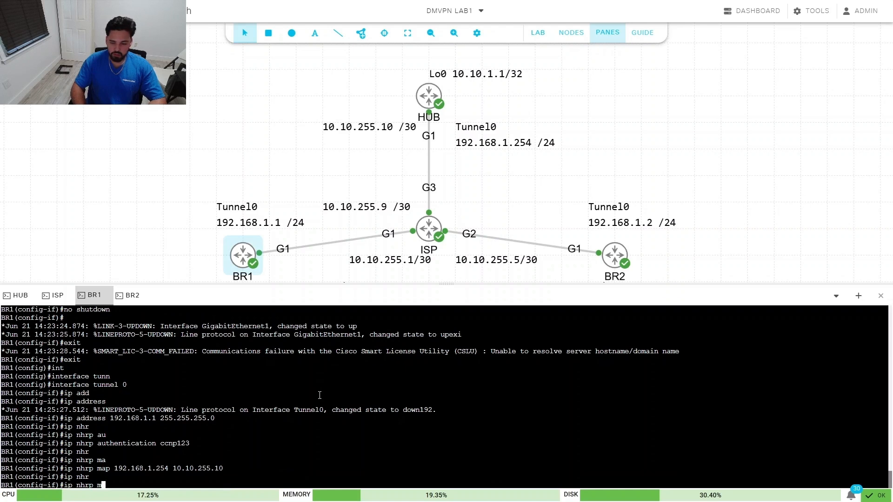
key(Tab)
text(mult)
key(Tab)
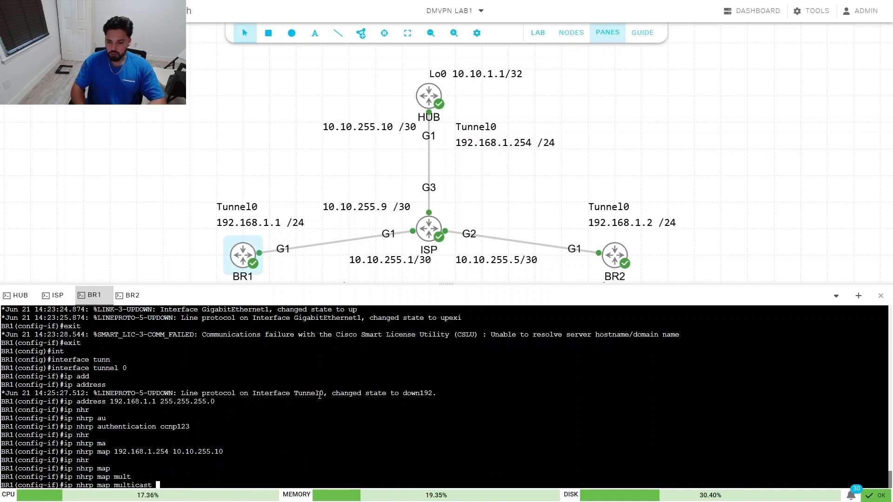
text(10)
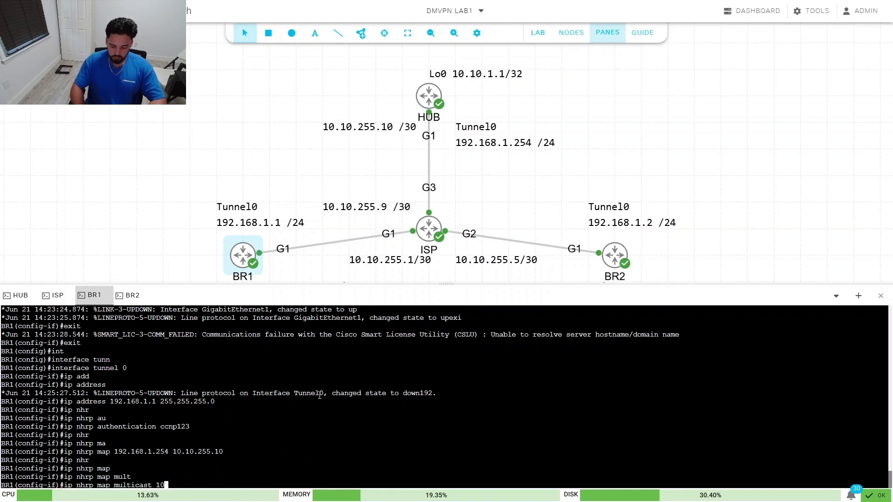
text(.10.255.1)
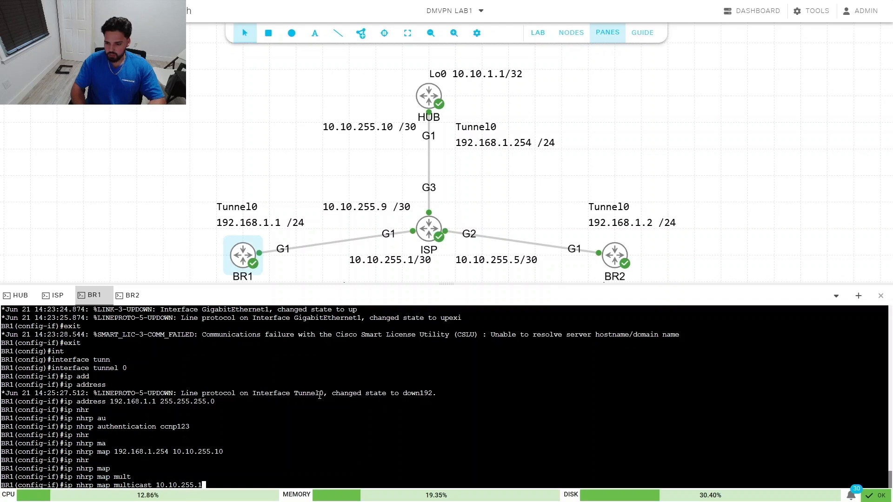
text(0)
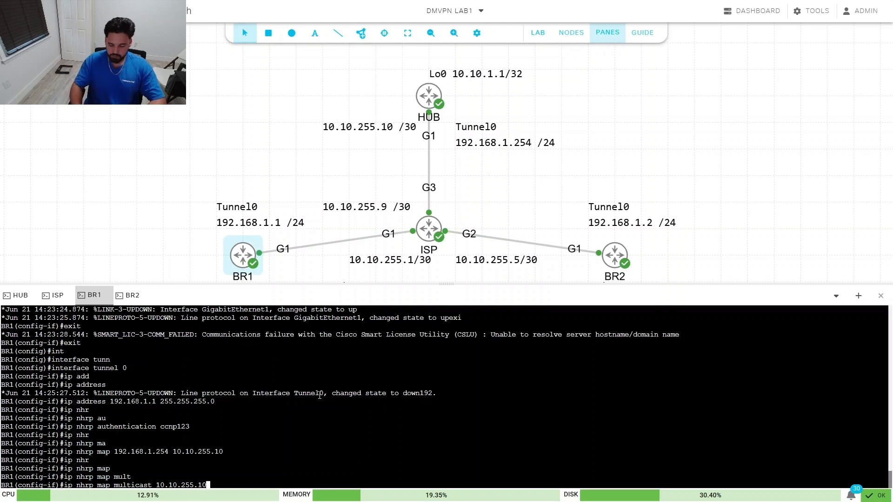
key(Return)
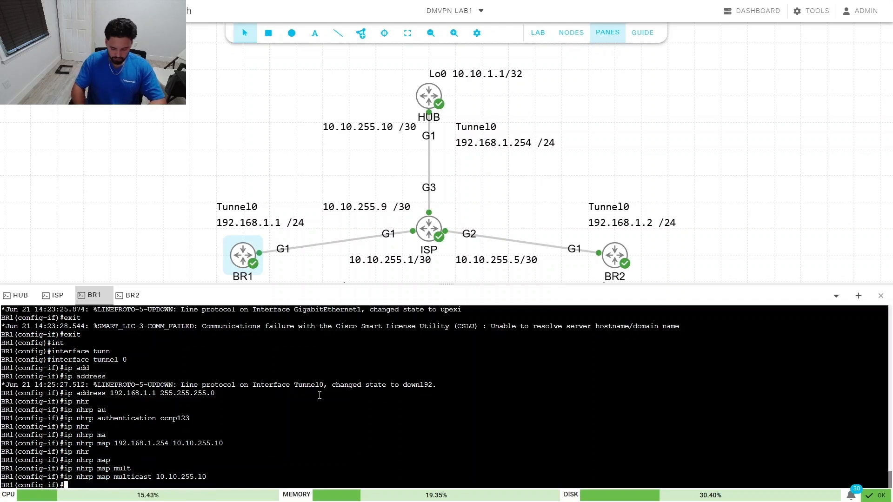
Step: Set NHRP network-id 100 and holdtime 300 on BR1's Tunnel0
text(ip nhr)
key(Tab)
text(net)
key(Tab)
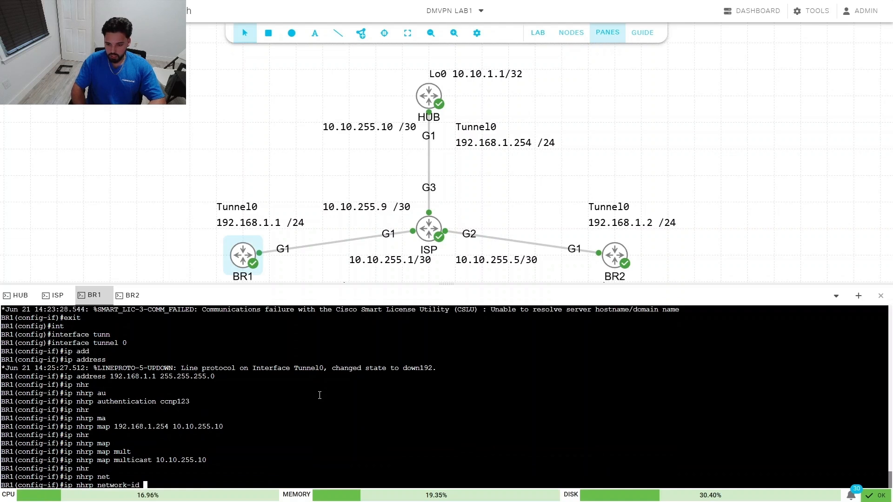
text(100)
key(Return)
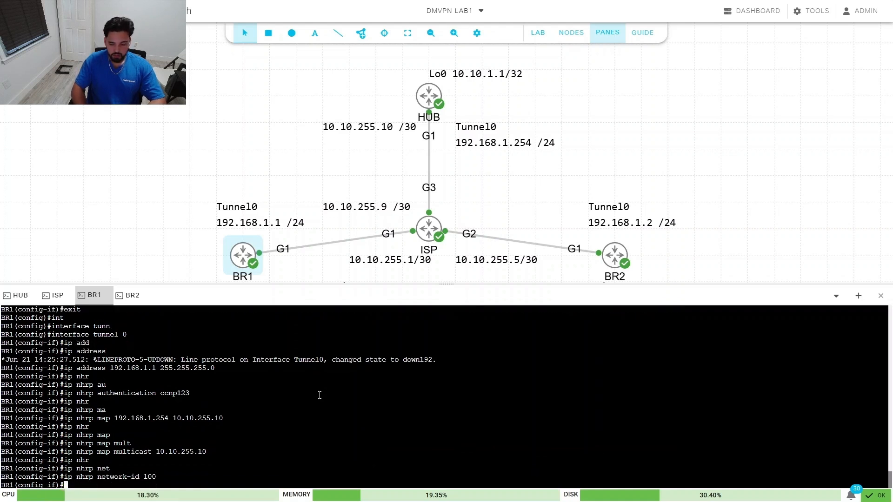
text(ip nhr)
key(Tab)
text(h)
key(Tab)
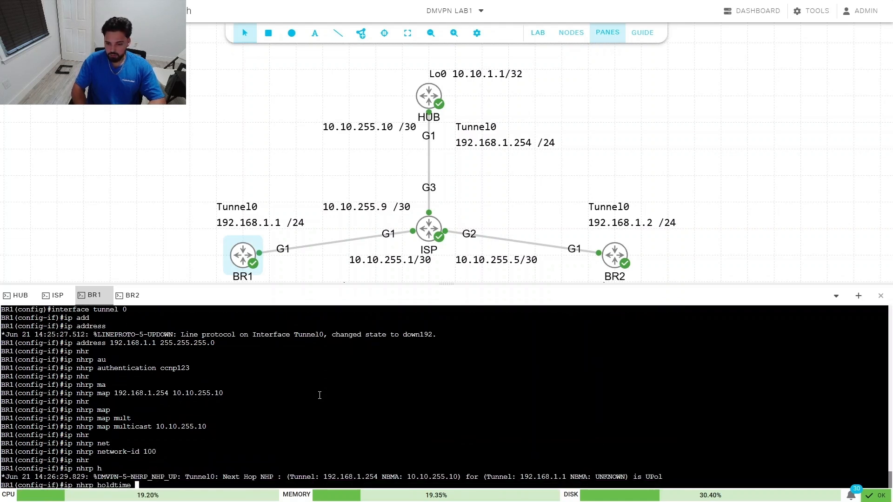
text(300)
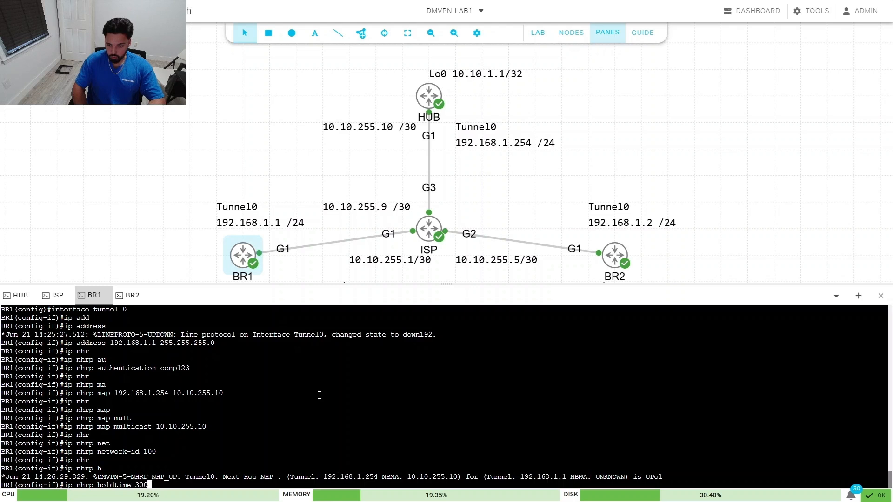
key(Return)
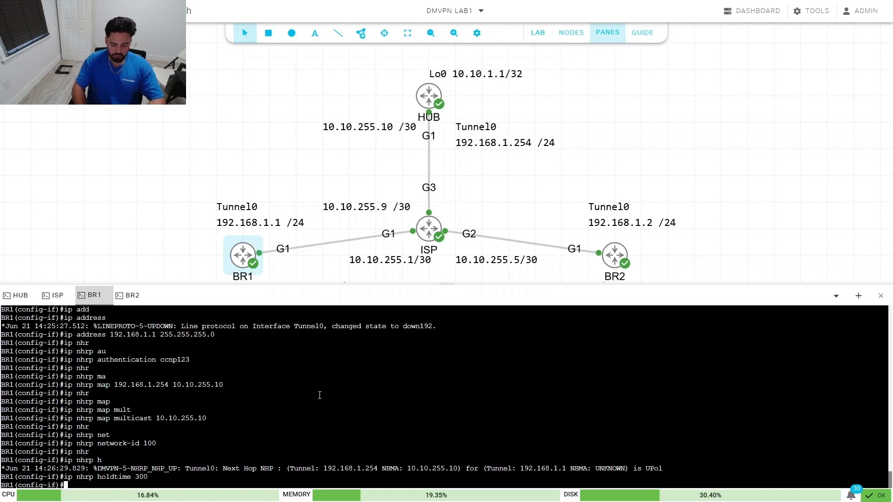
Step: Make 192.168.1.254 the next-hop server and enable NHRP shortcut
text(ip nhr)
key(Tab)
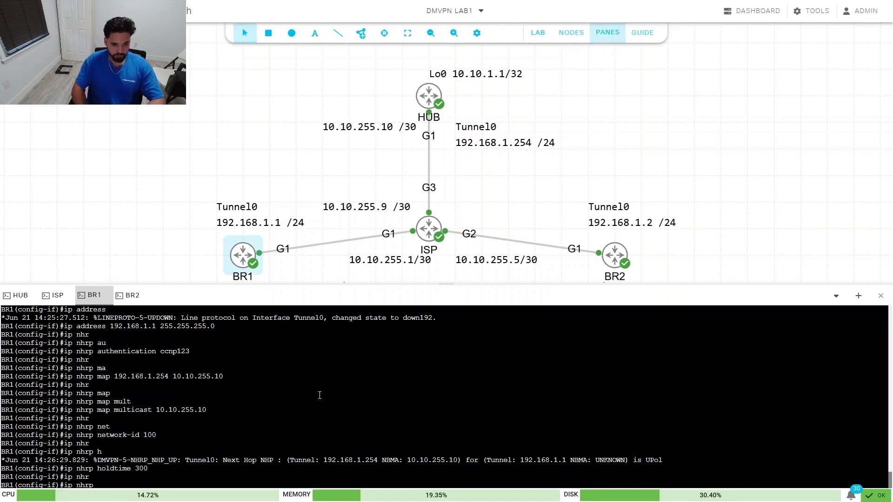
text(nhs 192)
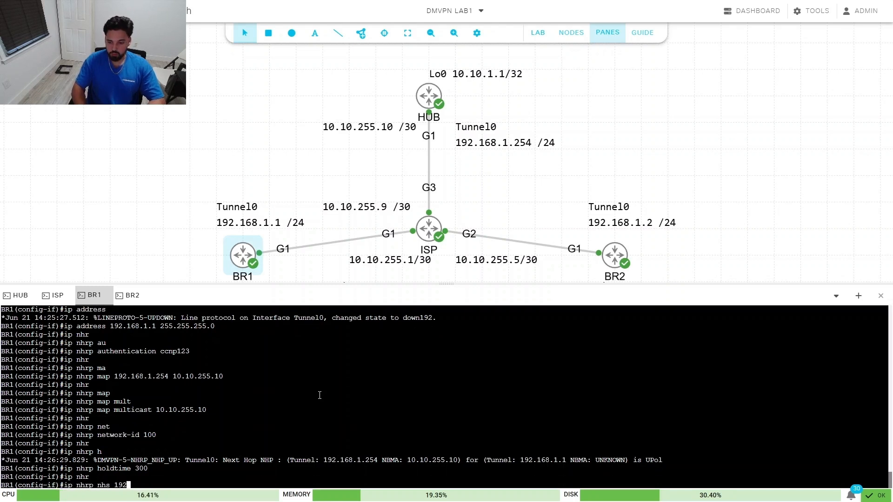
text(.1)
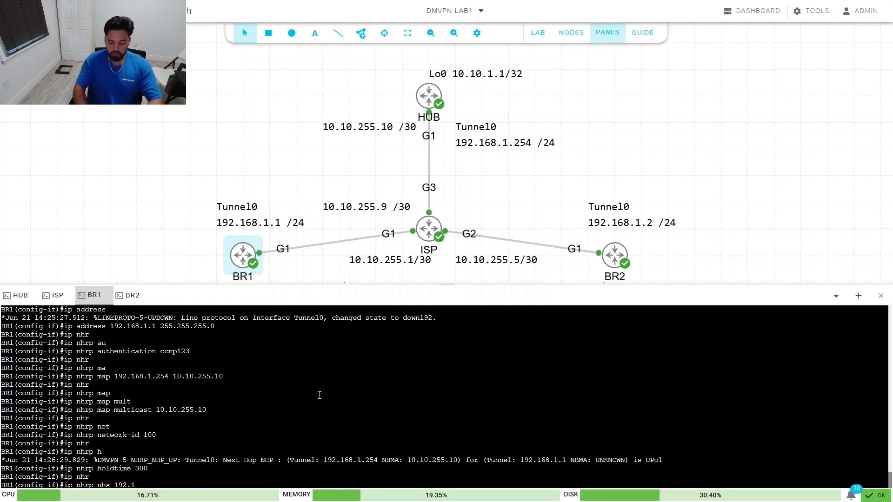
text(68.1.)
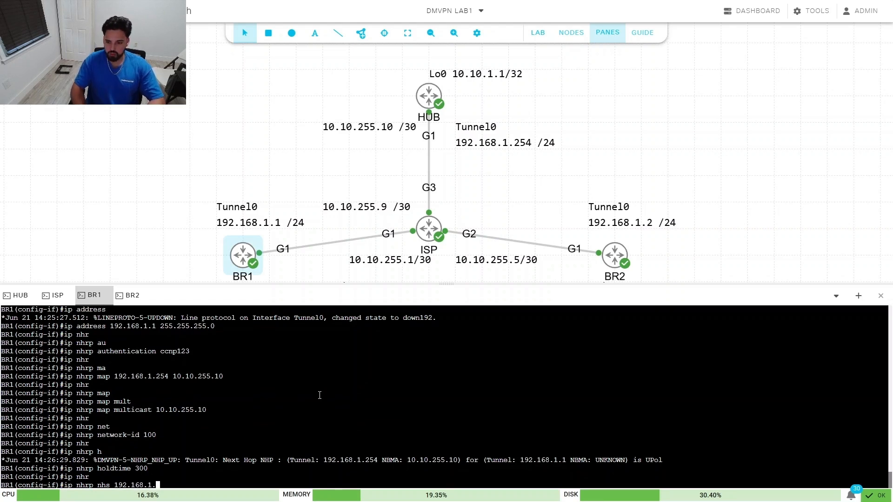
text(254)
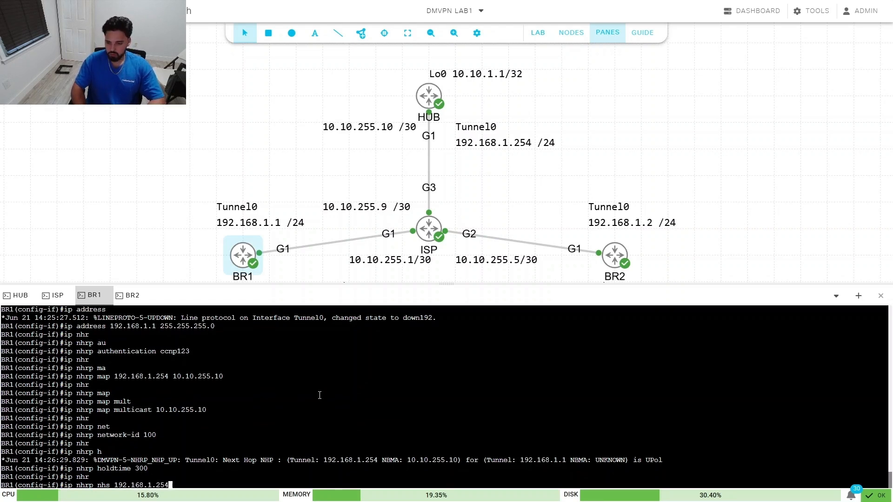
key(Return)
text(i)
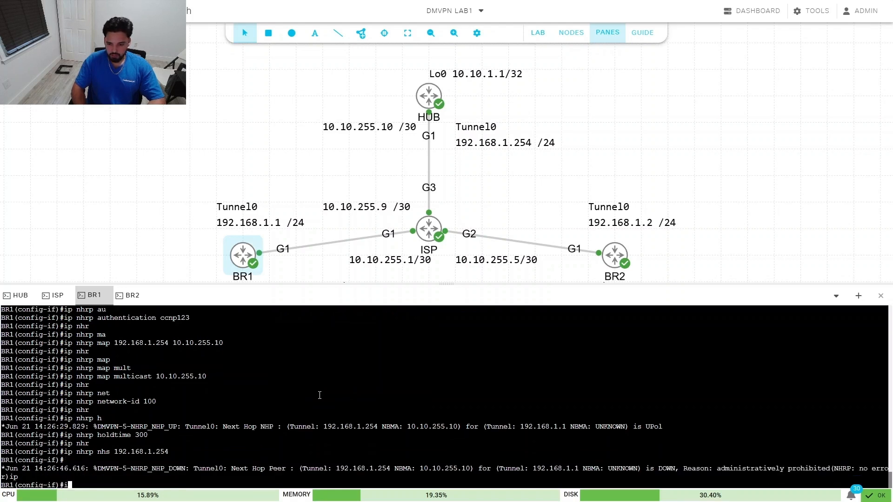
text(pp nhr)
key(Tab)
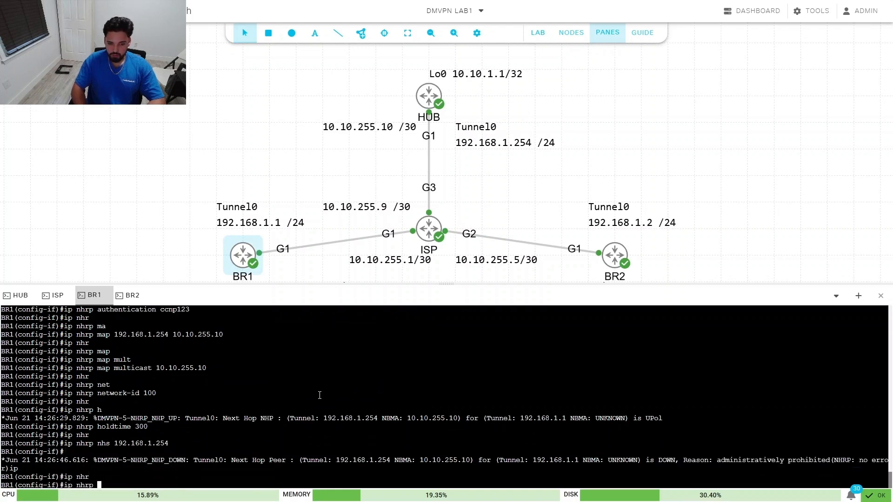
text(sho)
key(Tab)
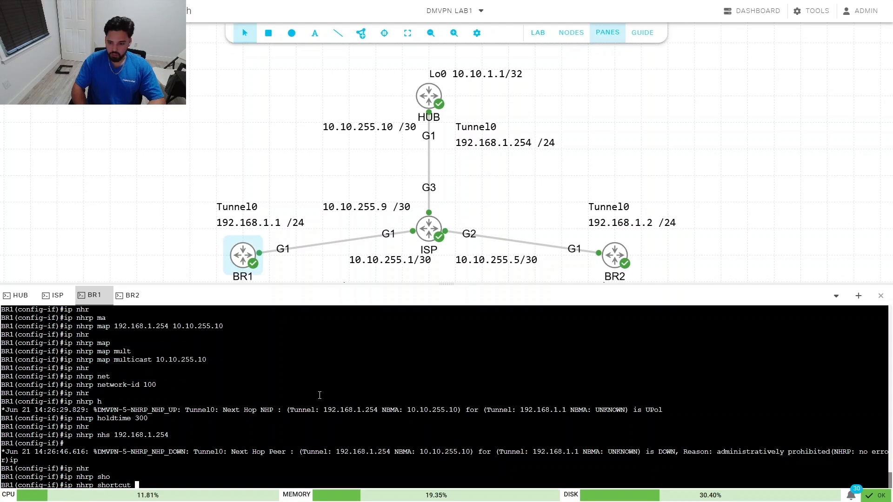
key(Return)
Step: Set the tunnel IP MTU to 1400 and TCP adjust-mss to 1360
text(ip mt)
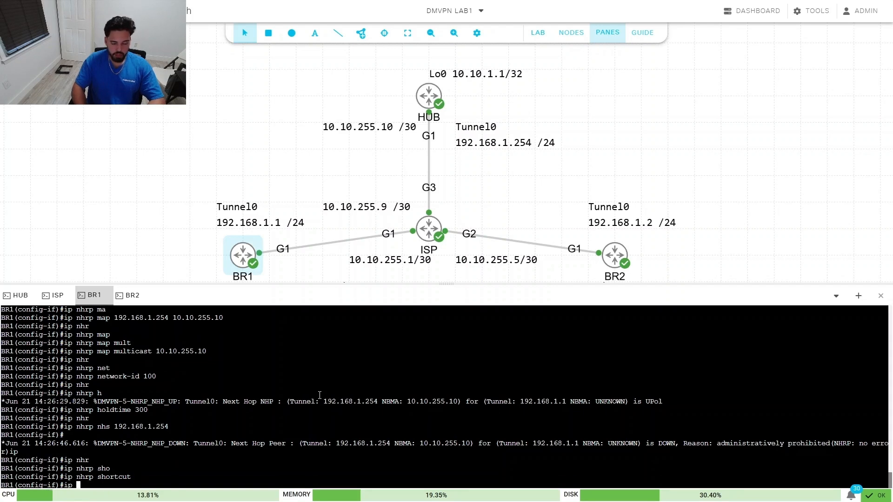
key(Tab)
text(1400)
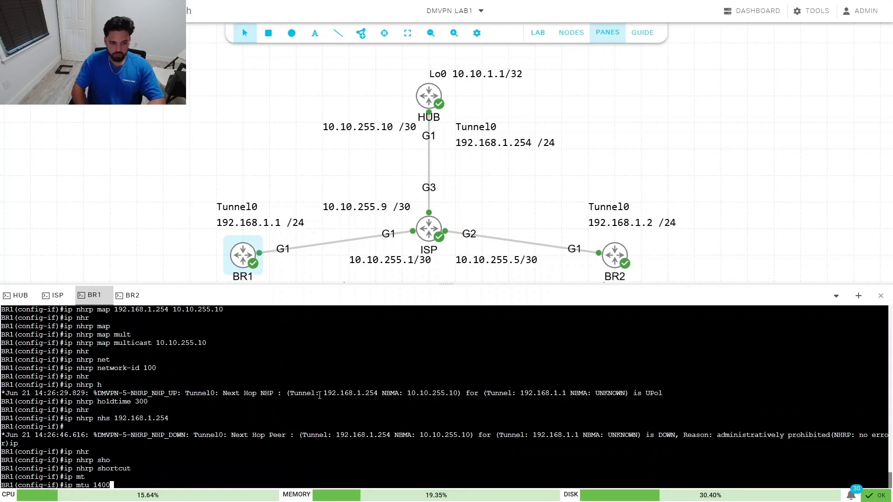
key(Return)
text(ip tc)
key(Tab)
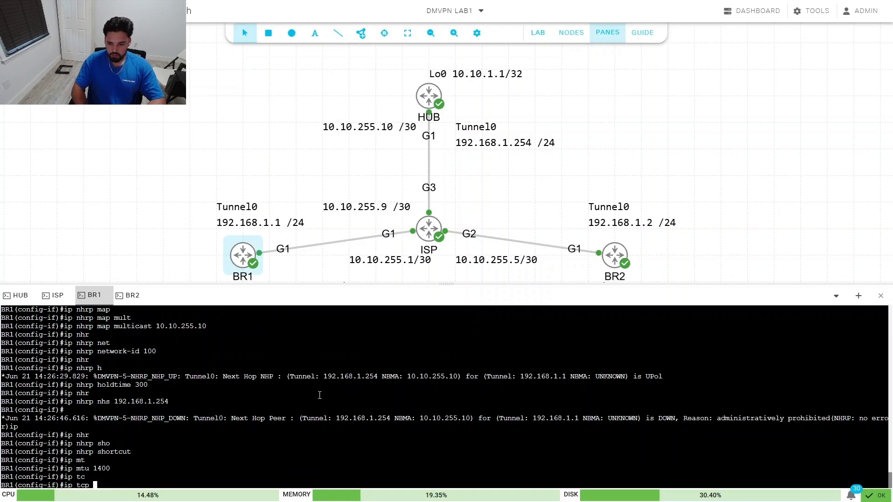
text(ad)
key(Tab)
text(1)
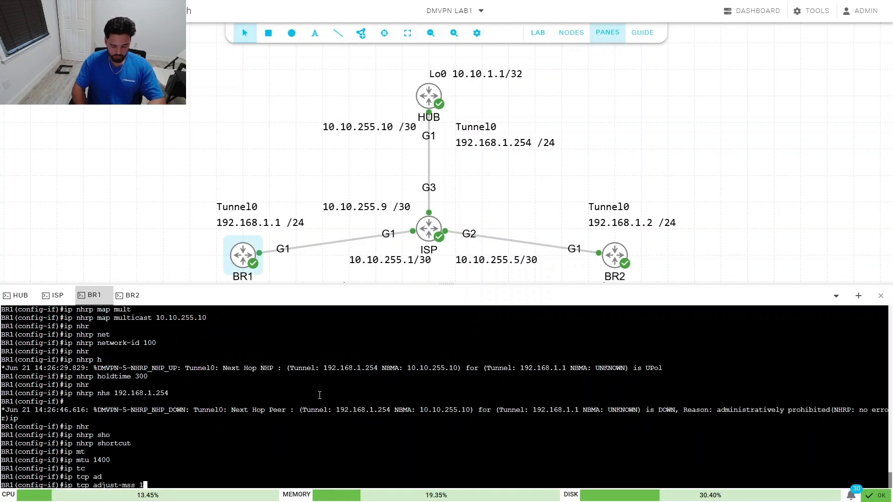
text(360)
key(Return)
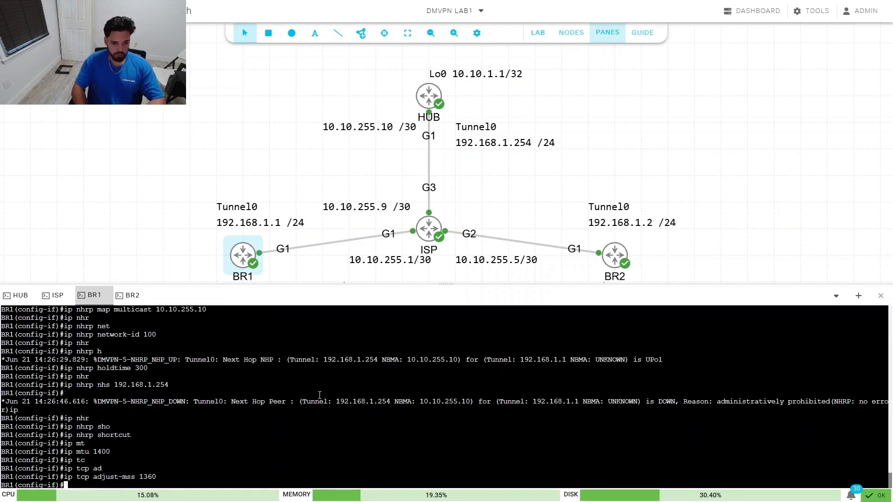
Step: Set the tunnel source to 10.10.255.2 and destination to 10.10.255.10
text(tun)
key(Tab)
text(so)
key(Tab)
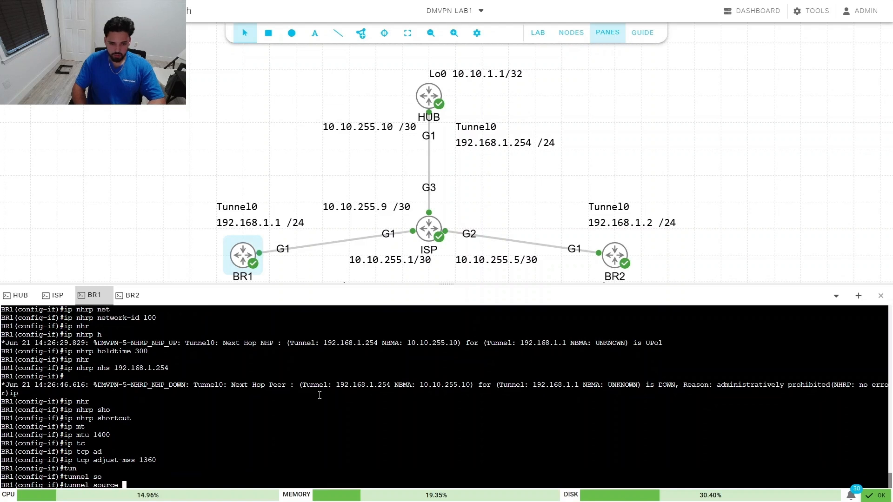
text(10.10.25)
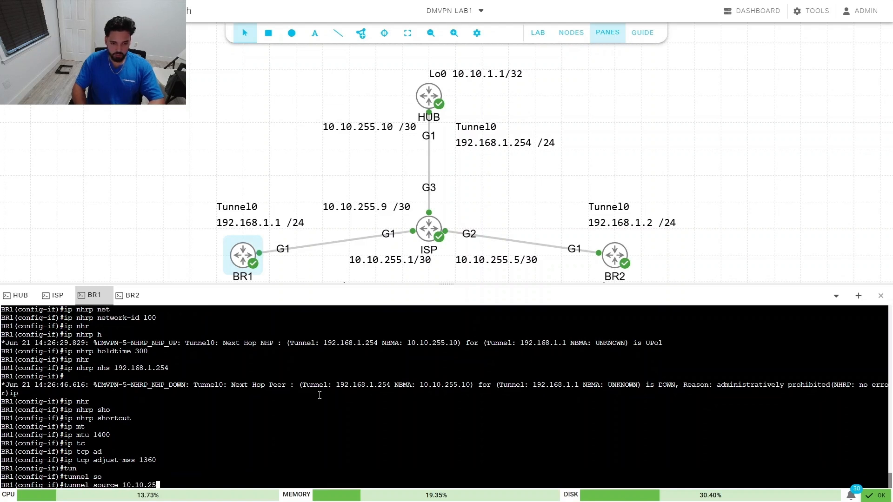
text(5.2)
key(Return)
text(tun)
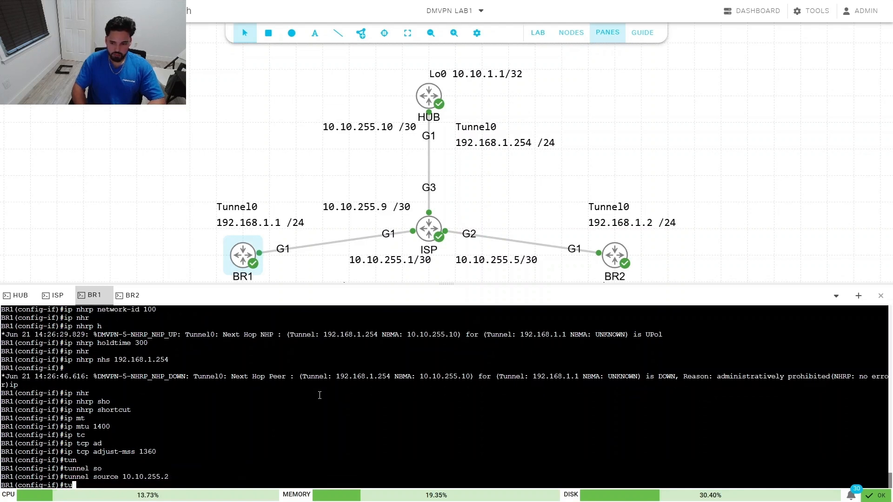
key(Tab)
text(des)
key(Tab)
text(1)
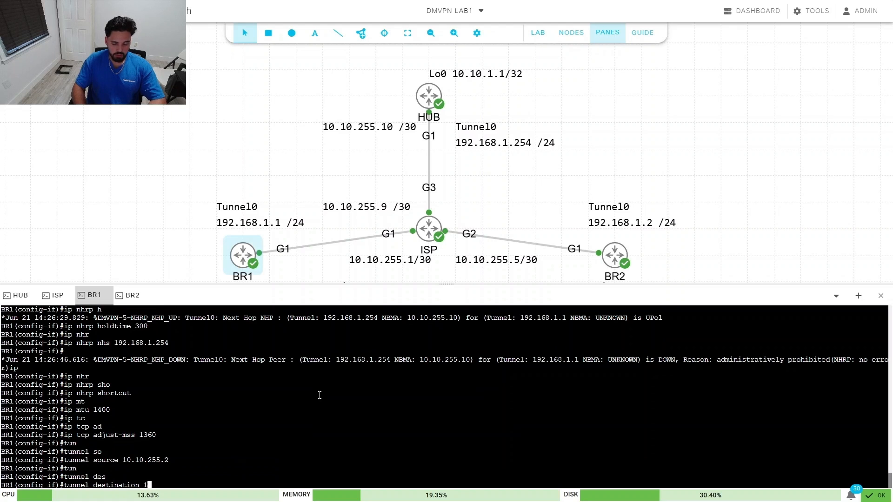
text(0.10.255.10)
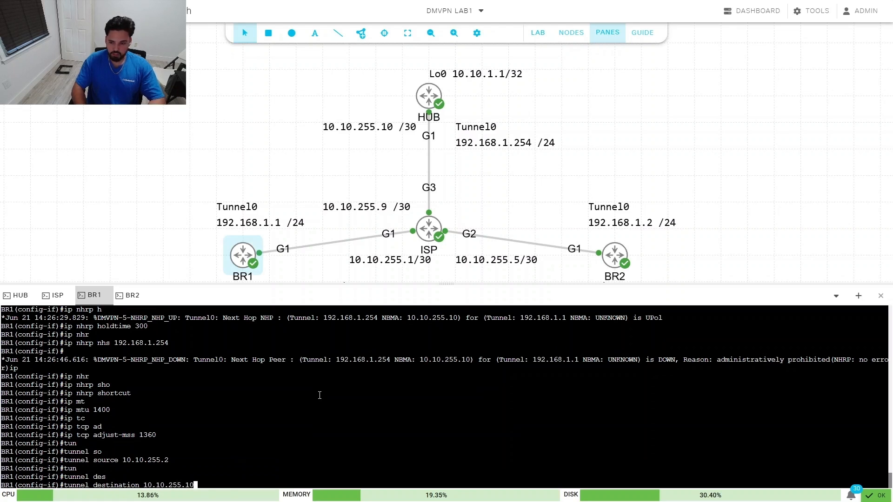
key(Return)
Step: Set tunnel key 100 and exit the Tunnel0 configuration
text(tun)
key(Tab)
text(keu)
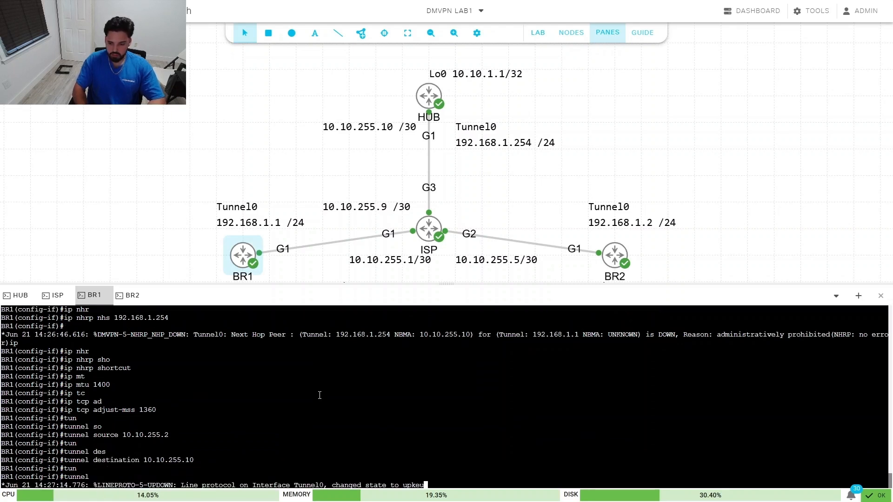
key(BackSpace)
text(y 100)
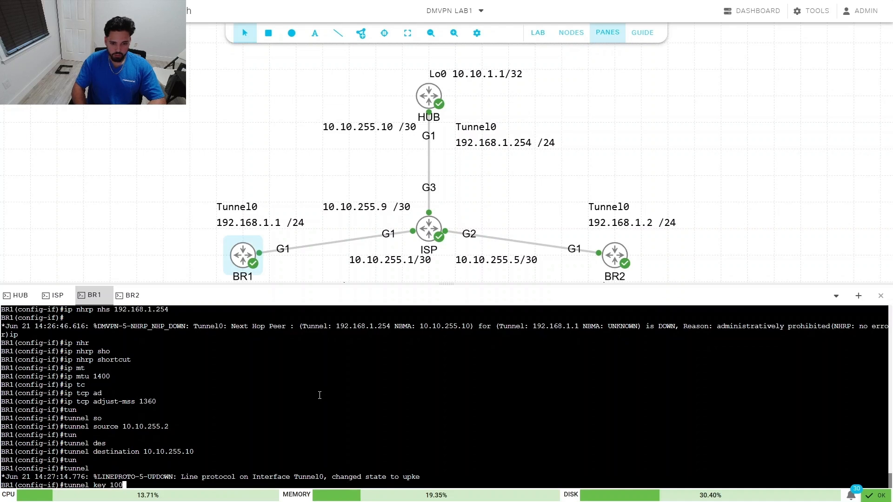
key(Return)
text(exi)
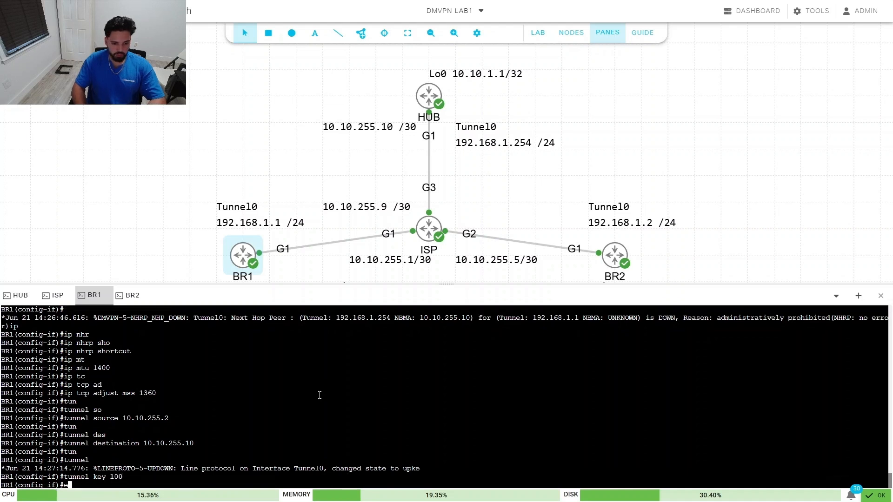
key(Tab)
key(Return)
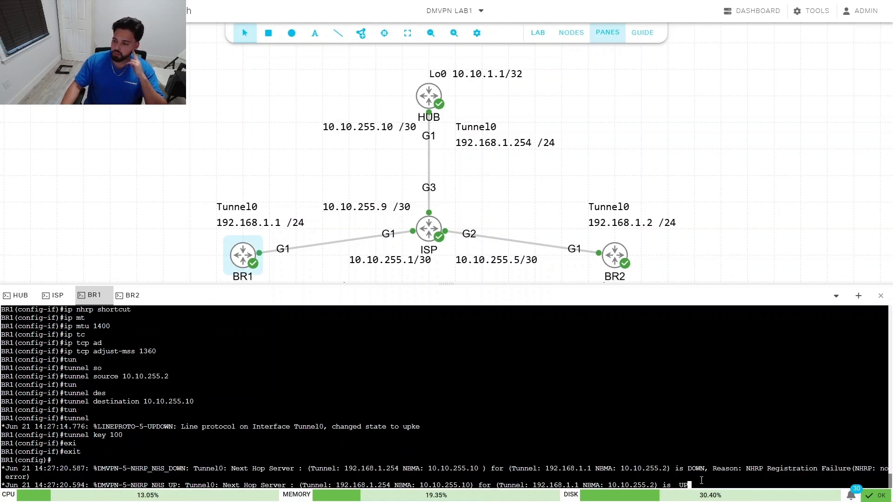
Step: Check BR1's NHRP NHS UP message and tunnel destination line, then return to BR2's console
drag(705, 485, 478, 485)
click(446, 485)
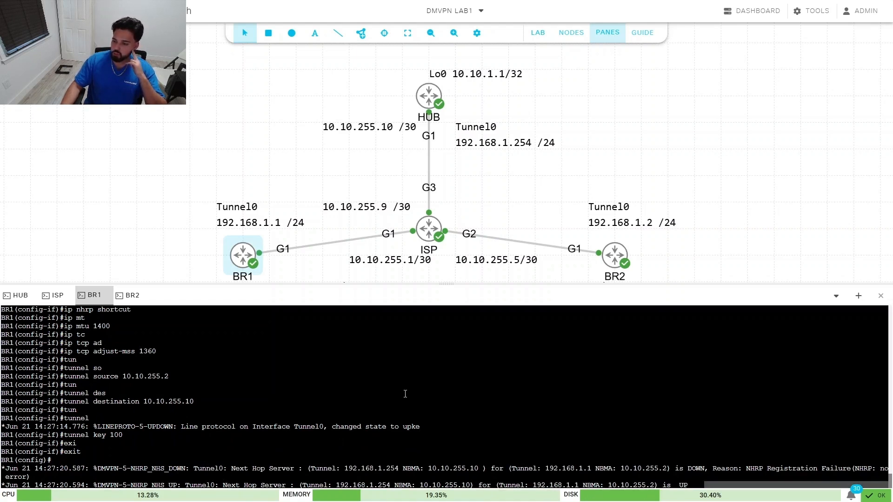
click(130, 295)
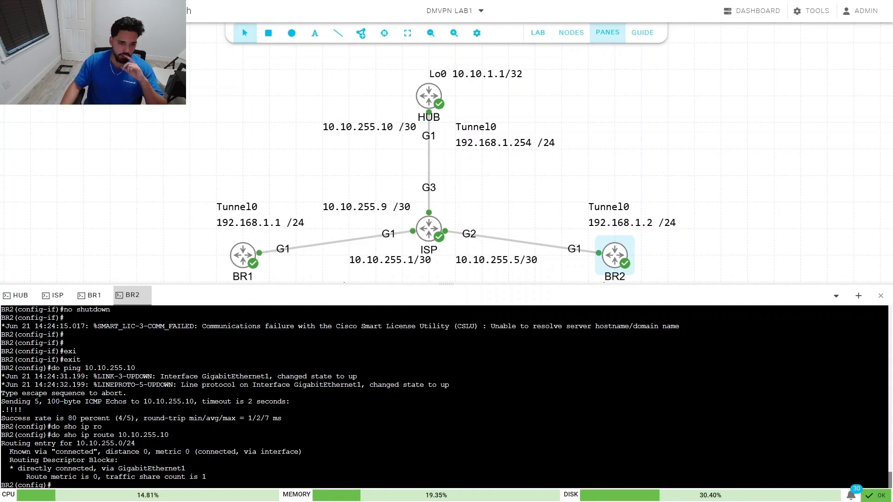
click(93, 295)
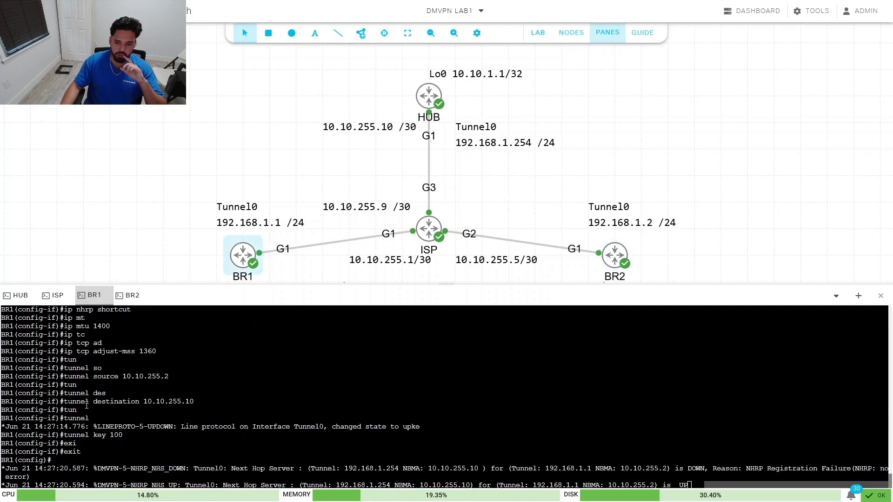
drag(68, 401, 212, 398)
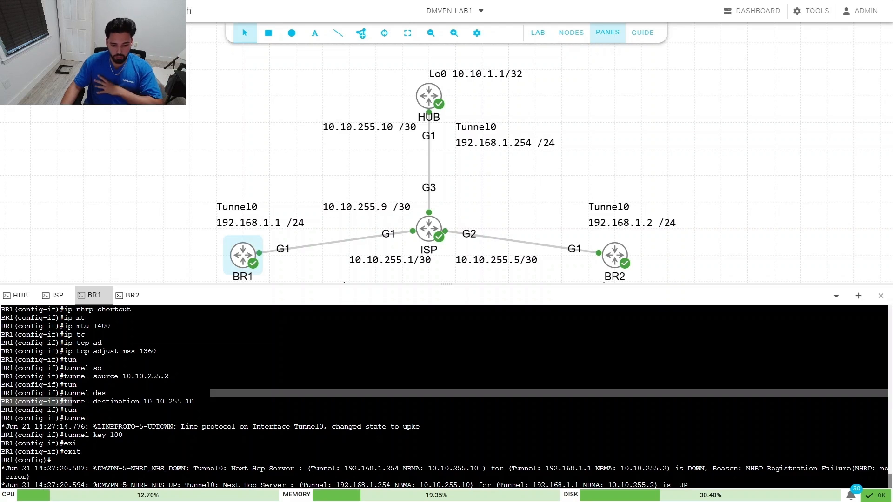
click(130, 296)
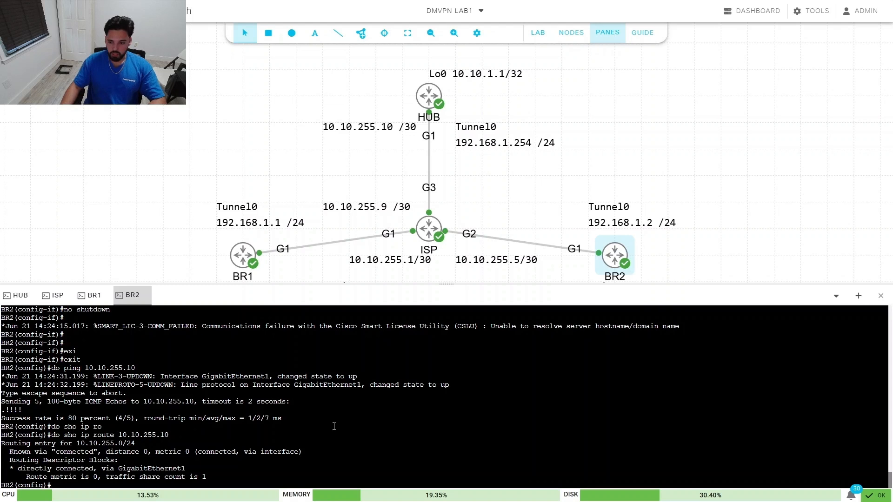
Step: Enter interface configuration for Tunnel0 on BR2
text(c)
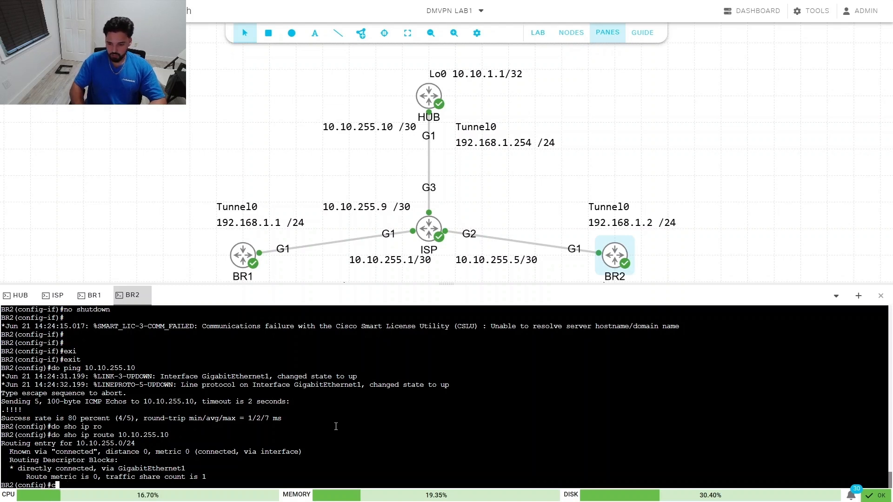
key(BackSpace)
text(inter)
key(Tab)
text(tun)
key(Tab)
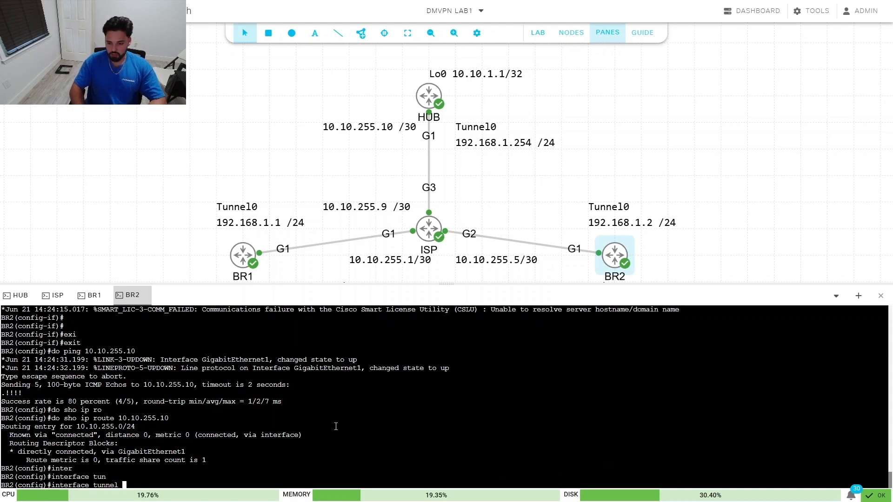
text(0)
key(Return)
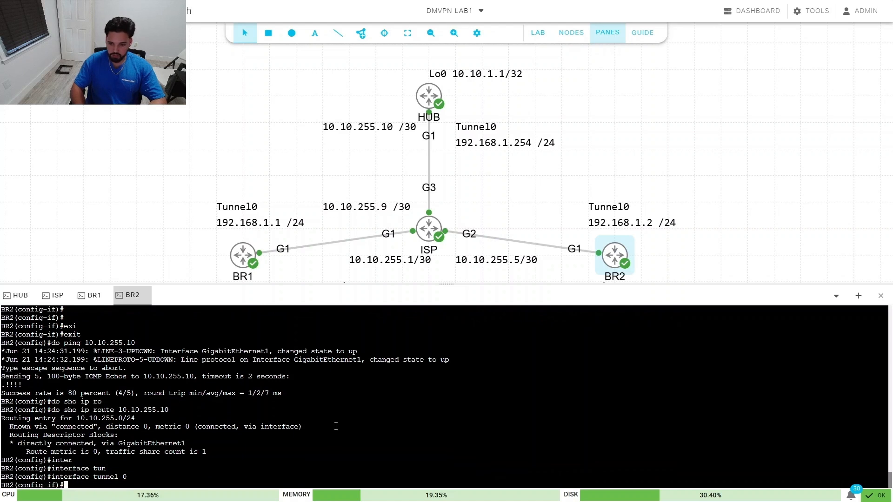
Step: Assign Tunnel0 the IP address 192.168.1.2 with mask 255.255.255.0
text(ip add)
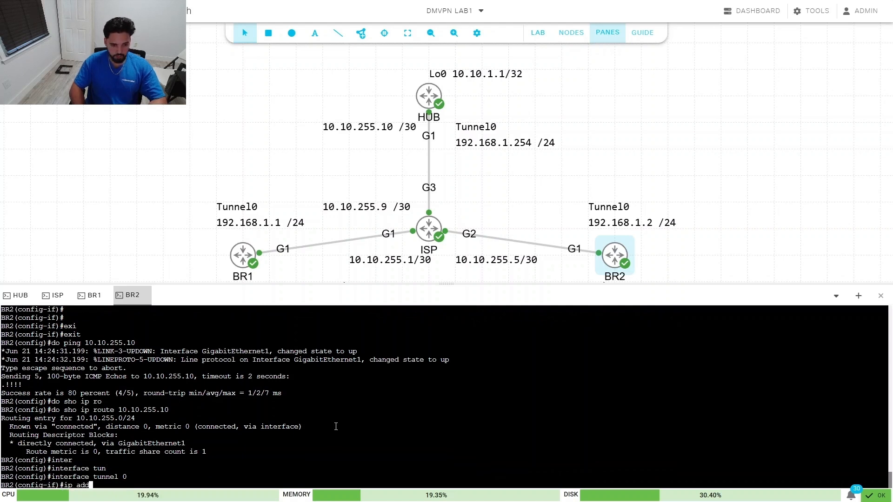
key(Tab)
text(192.)
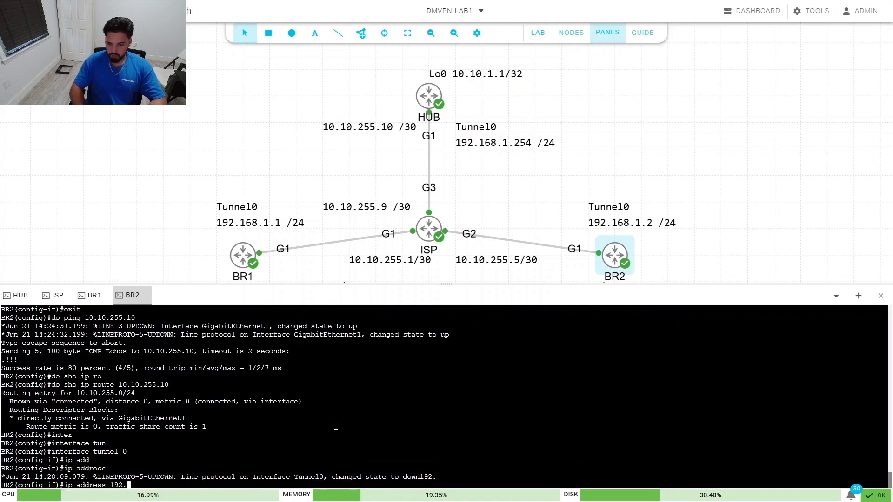
text(168.)
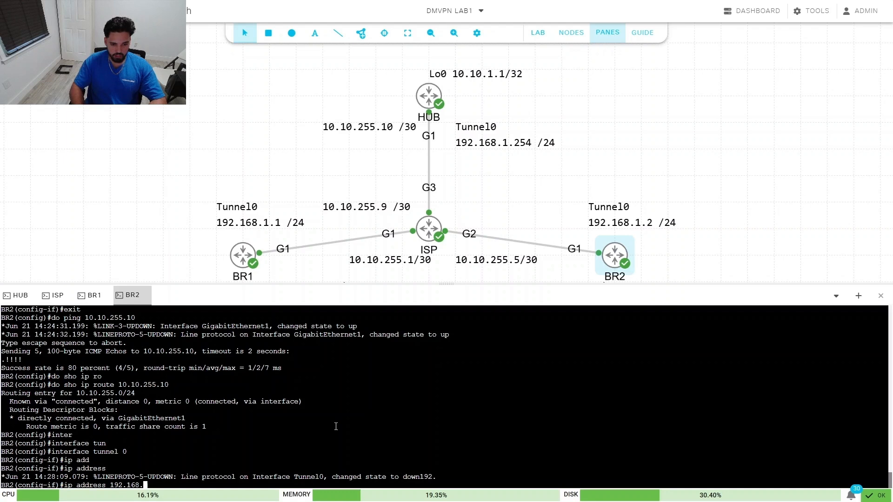
text(1.2 255.)
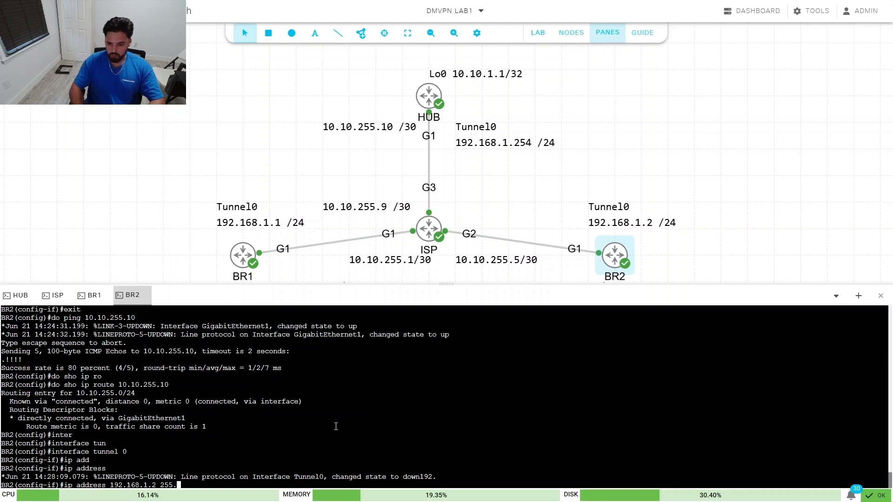
text(255.255.0)
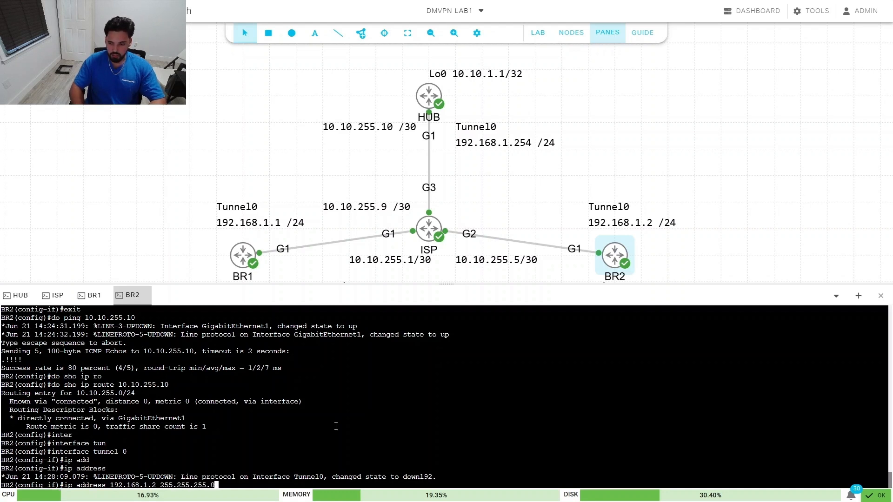
key(Return)
text(ip nhr)
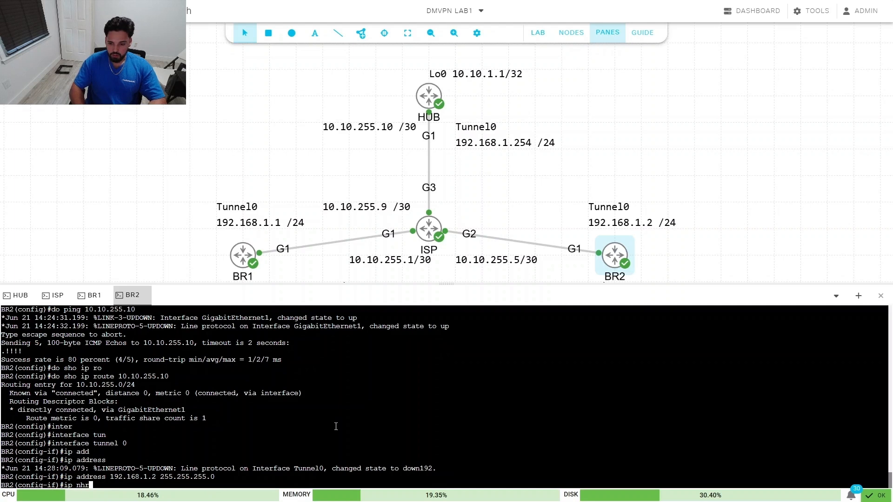
key(Tab)
Step: Set the NHRP authentication key and map hub tunnel 192.168.1.254 to 10.10.255.10
text(au)
key(Tab)
text(ccnp123)
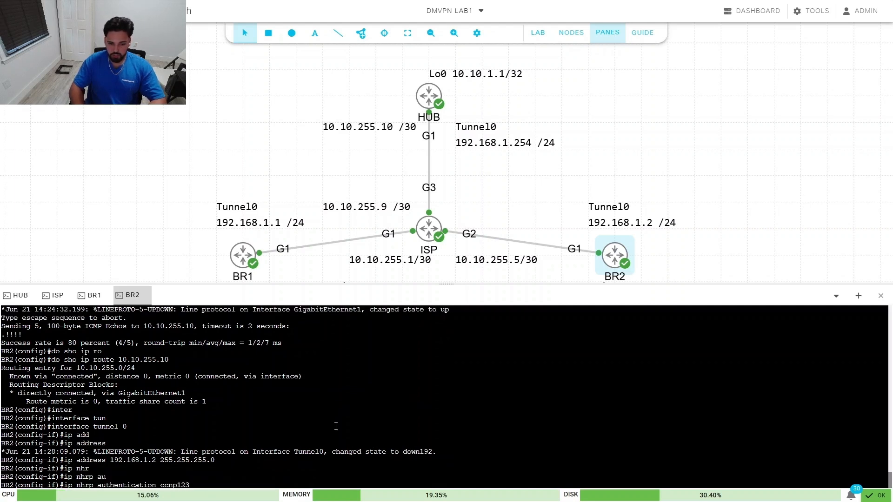
key(Return)
text(ip nhr)
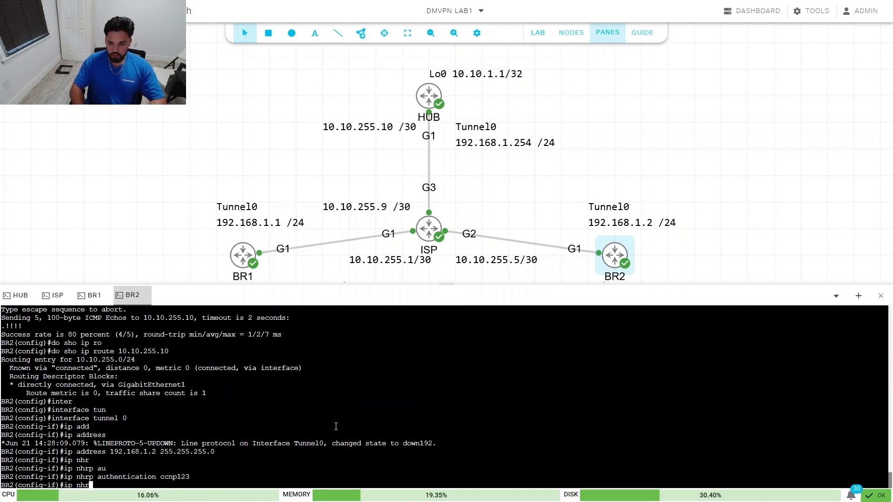
key(Tab)
text(map)
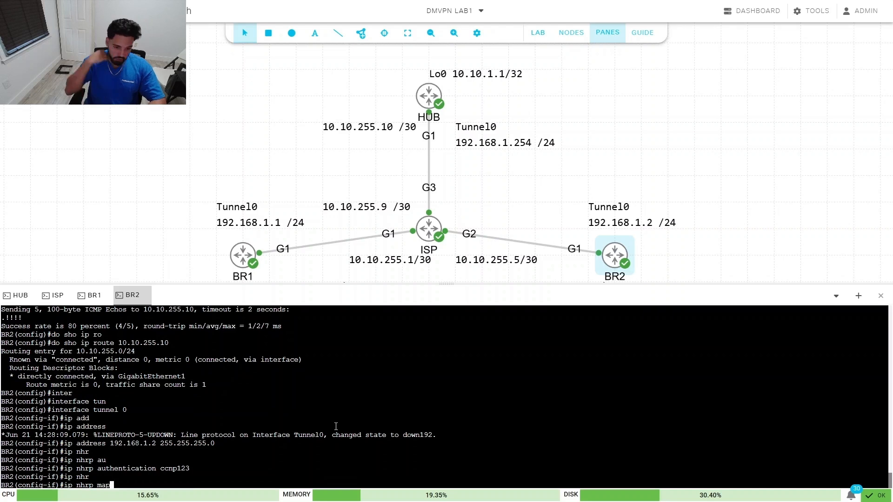
text( 192.)
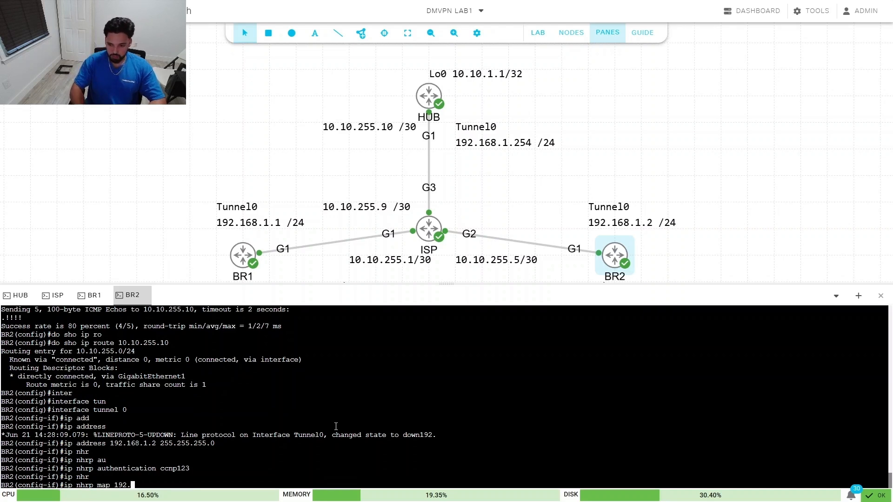
text(168.1)
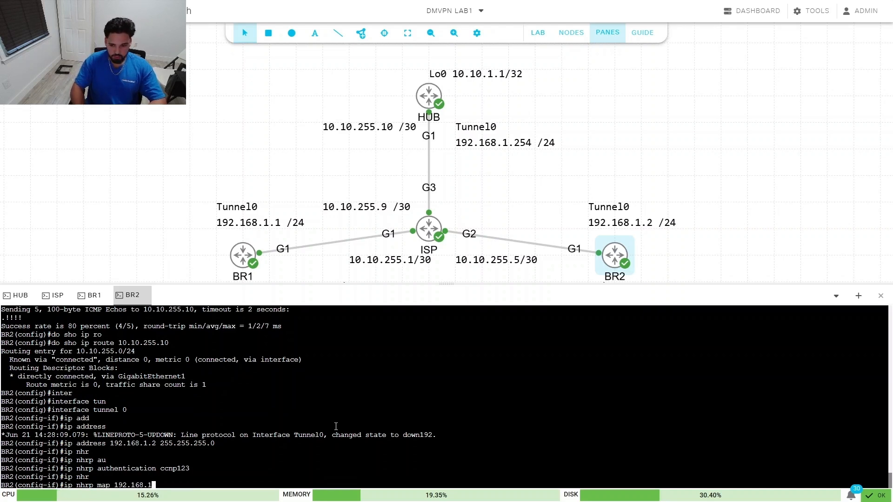
text(.254 10.10)
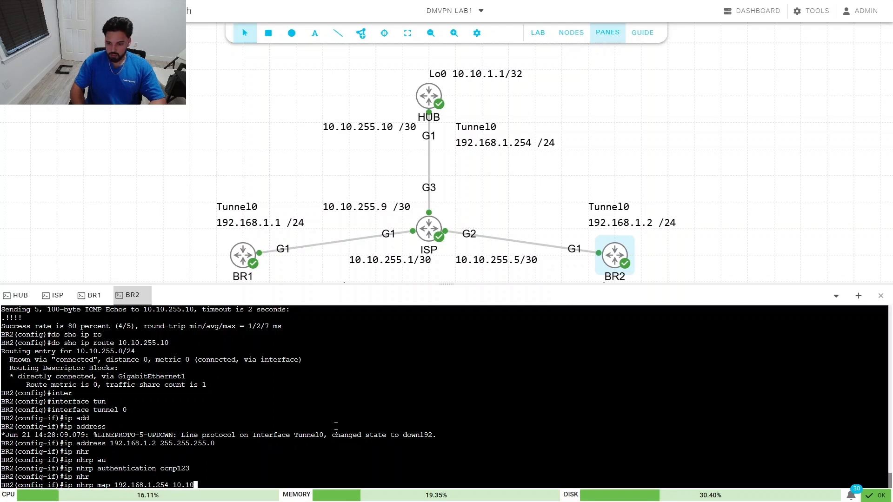
text(.255.10)
key(Return)
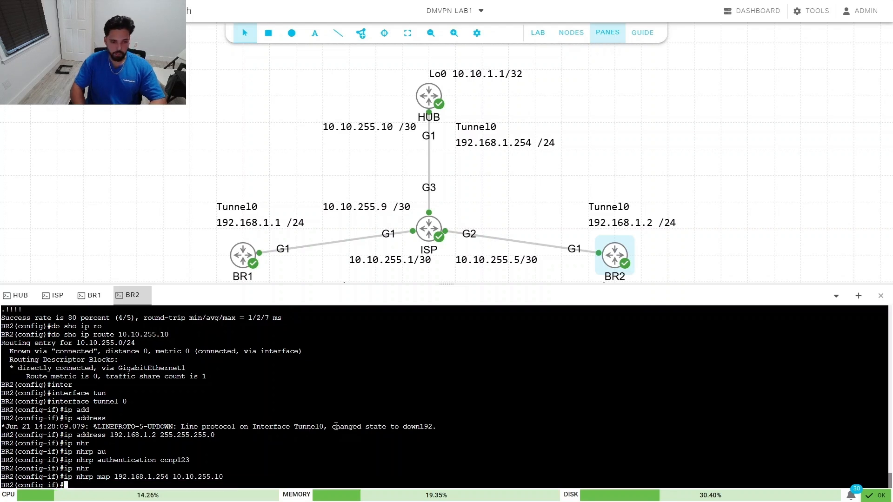
Step: Add an NHRP multicast mapping to the hub at 10.10.255.10
text(ip nhr)
key(Tab)
text(ma)
key(Tab)
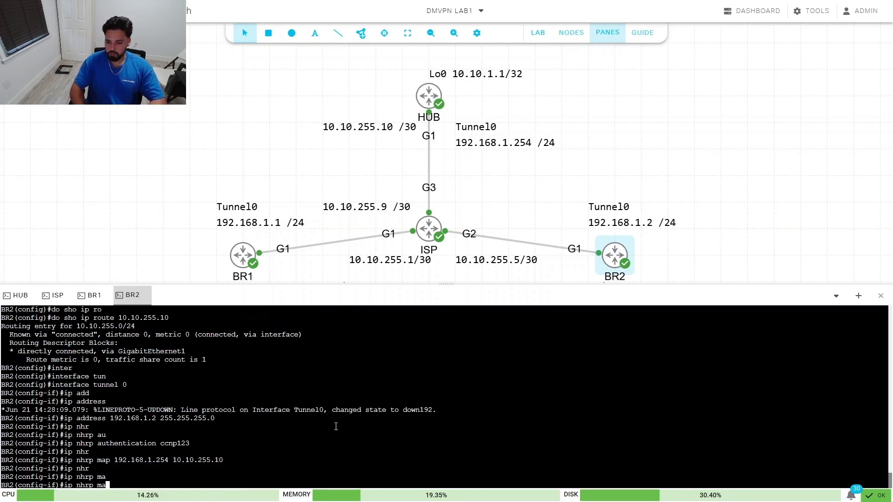
text(p mul)
key(Tab)
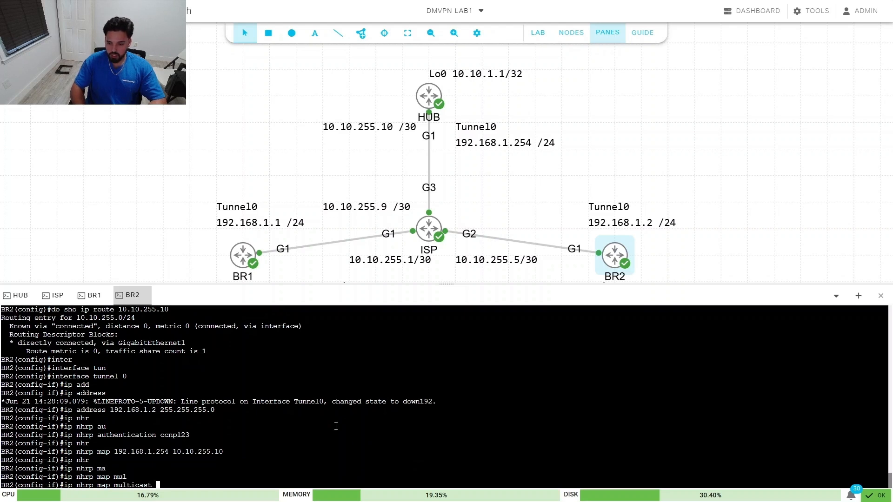
text(10.10.255.10)
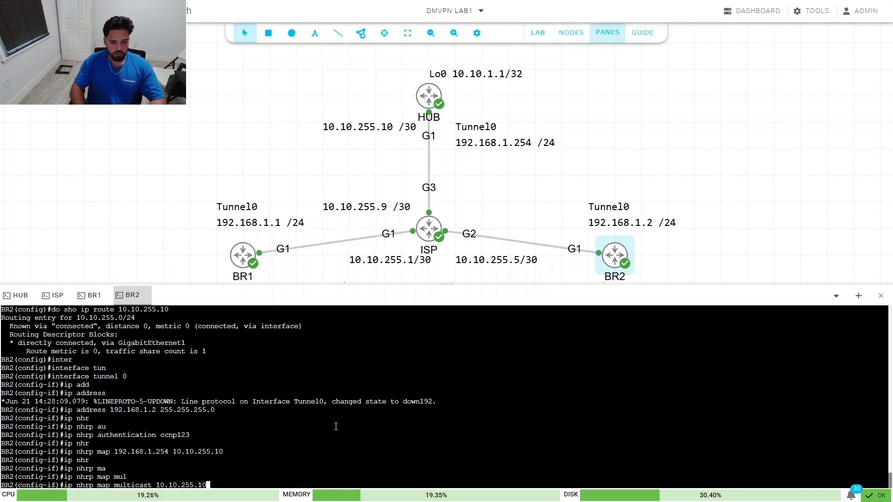
key(Return)
Step: Set the NHRP network-id to 100
text(ip nhr)
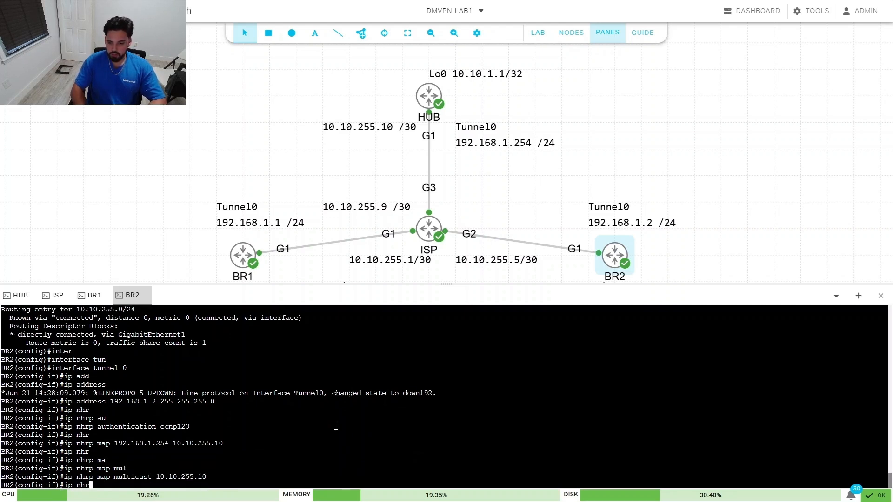
key(Tab)
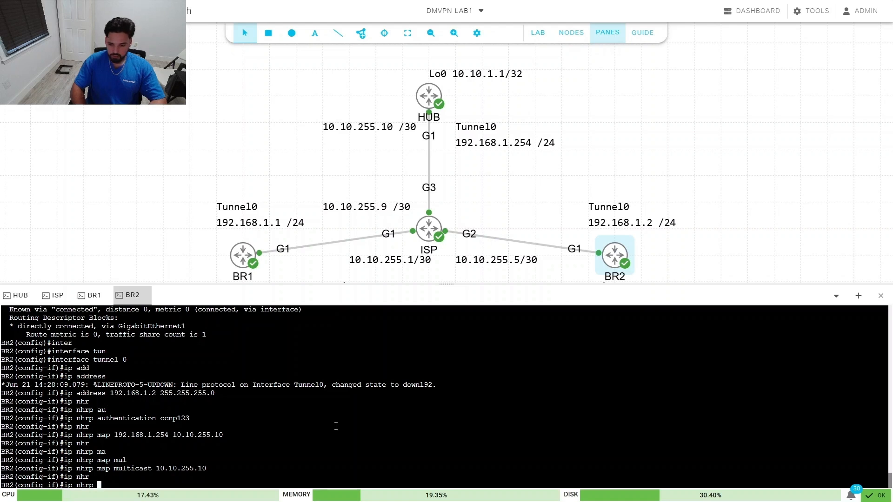
text(nw)
key(Tab)
key(BackSpace)
text(et)
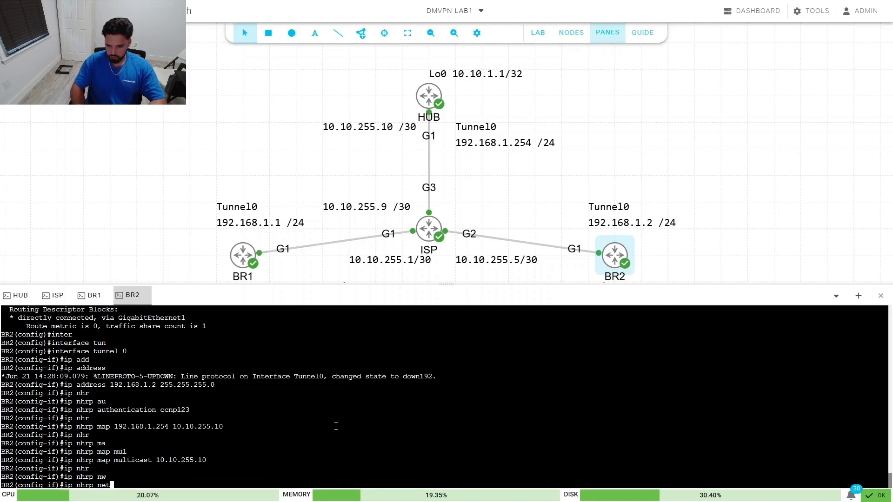
key(Tab)
text(100)
key(Return)
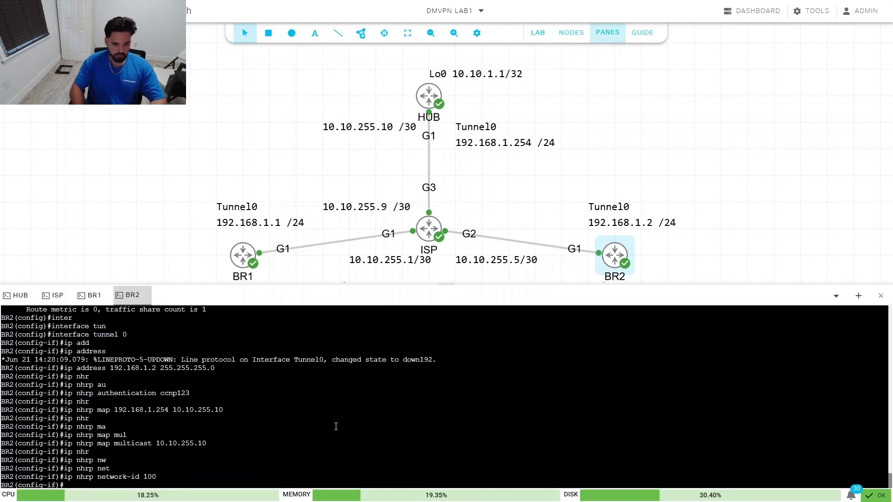
Step: Set the NHRP holdtime to 300 seconds
text(ip nhr)
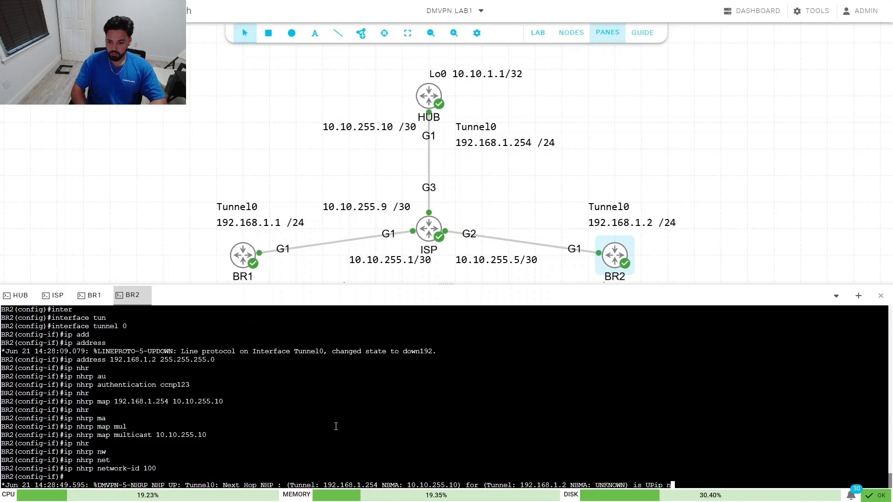
key(Tab)
text(hol)
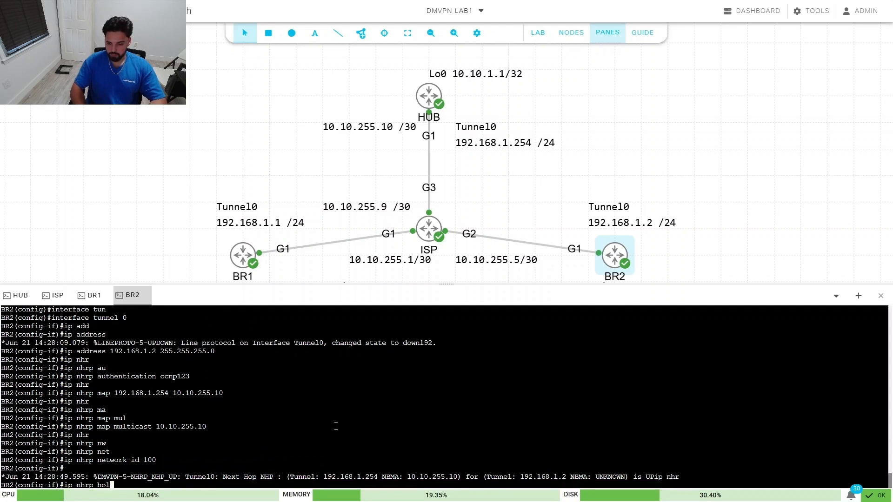
key(Tab)
text(300)
key(Return)
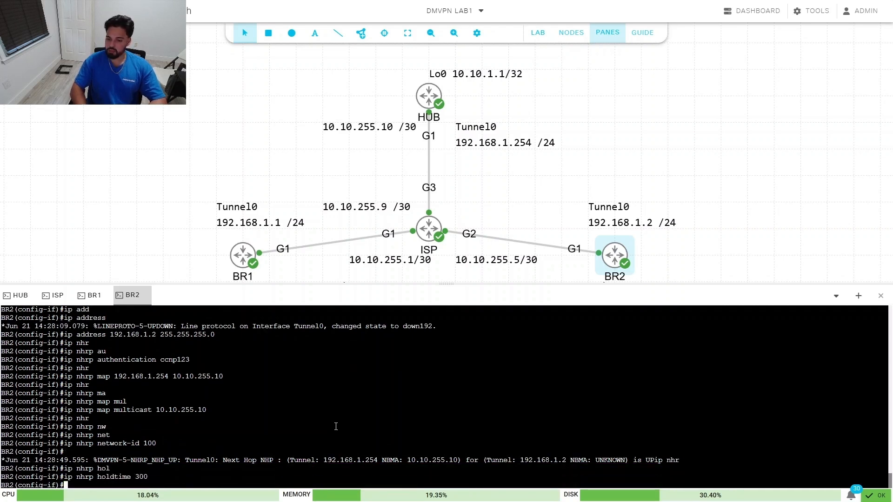
Step: Make 192.168.1.254 the NHRP next-hop server
text(ip nhr)
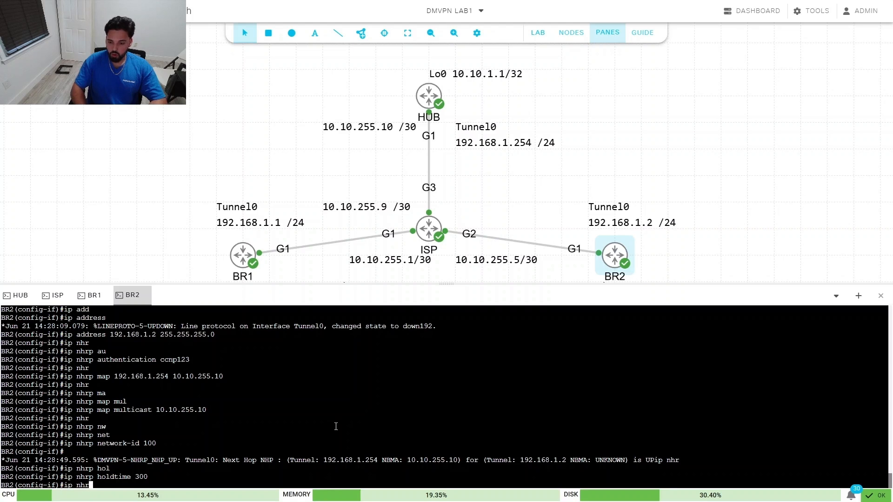
key(Tab)
text(nhs)
key(Tab)
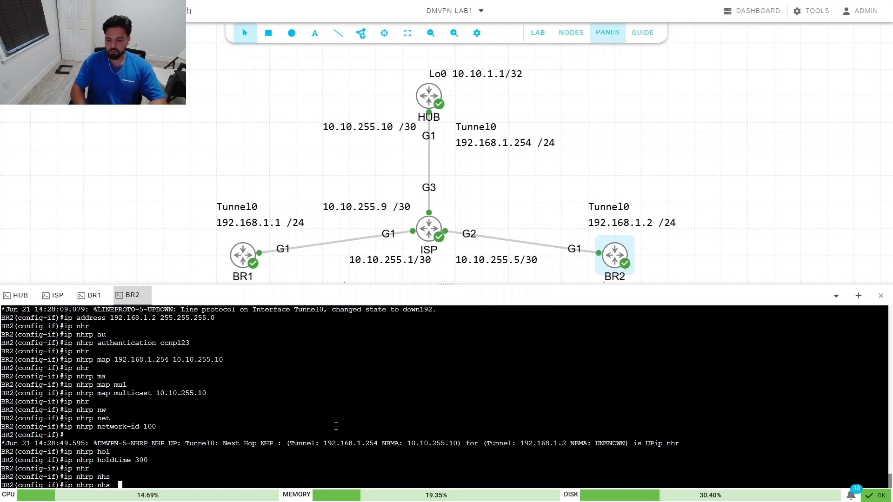
text(1)
key(BackSpace)
key(BackSpace)
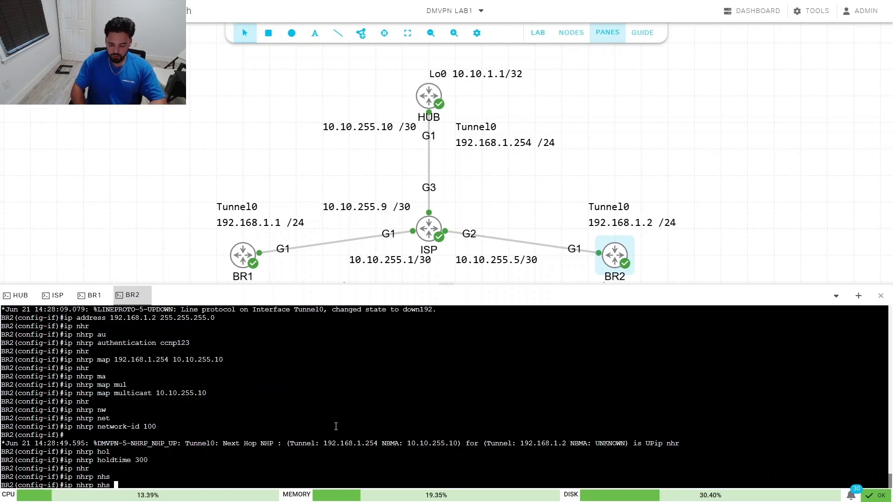
text(192.168)
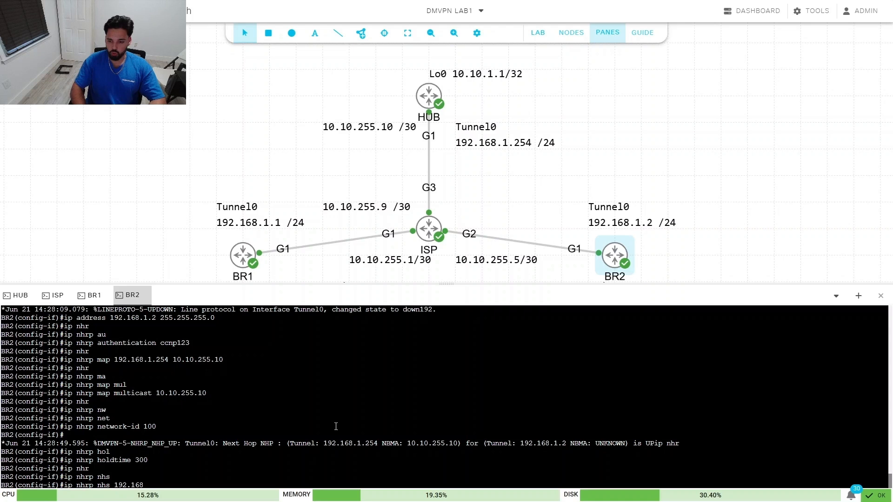
text(.1.254)
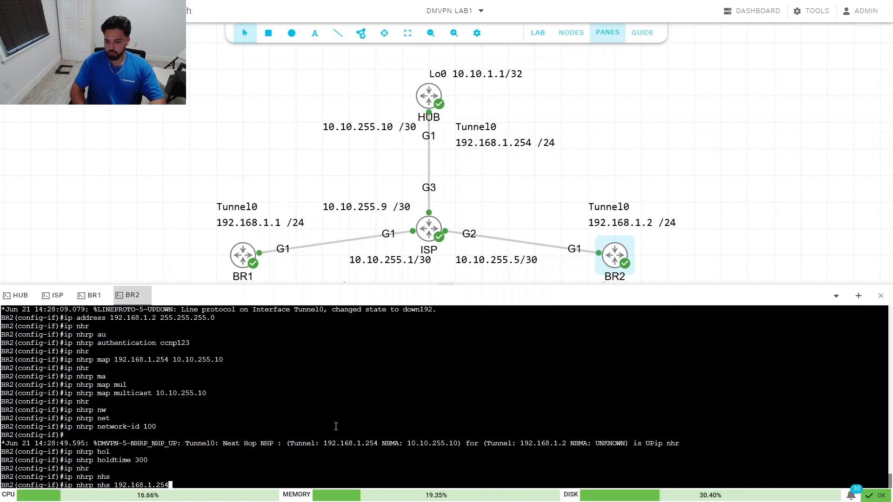
key(Return)
Step: Enable NHRP shortcut switching on Tunnel0
text(i)
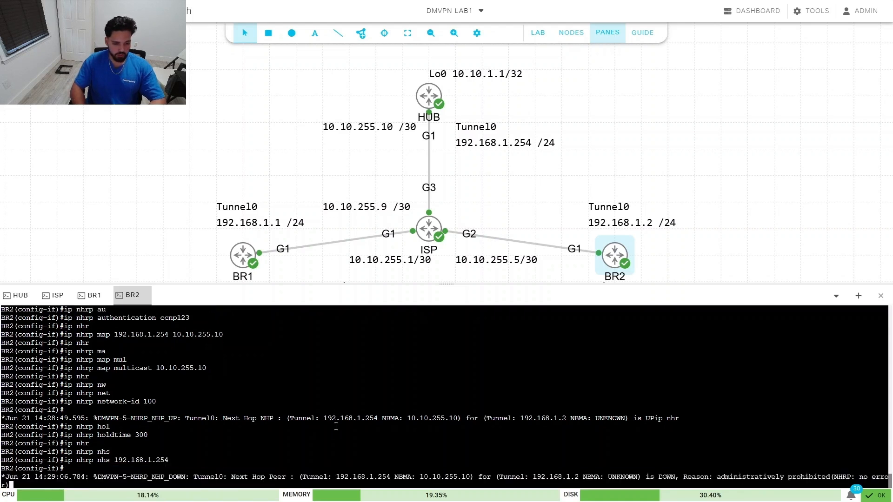
text(p nhr)
key(Tab)
text(ssho)
key(Tab)
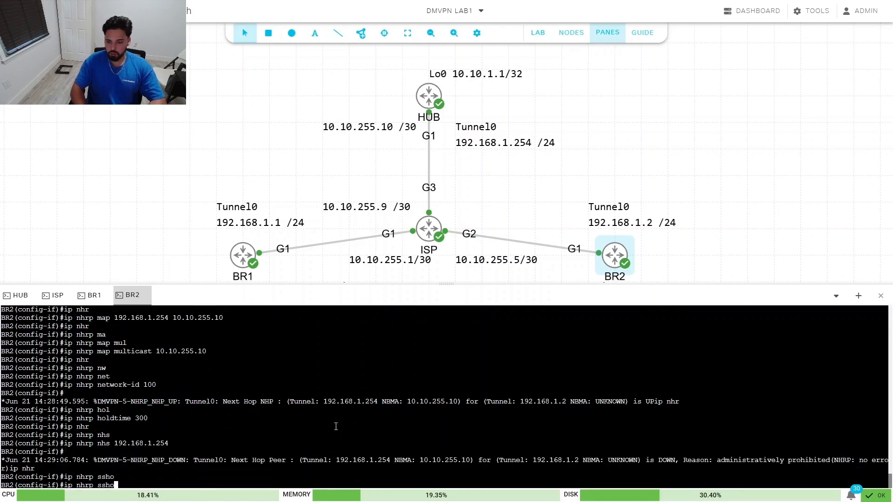
key(BackSpace)
key(BackSpace)
key(BackSpace)
text(hor)
key(Tab)
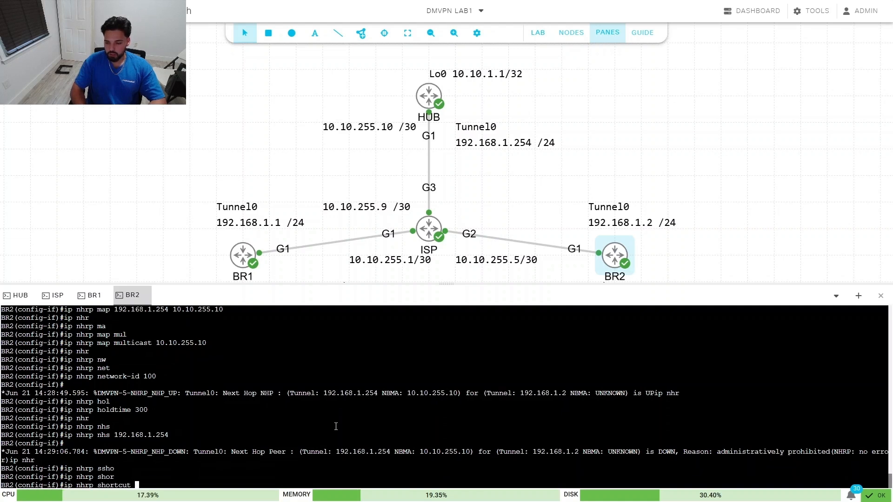
key(Return)
text(ip mt)
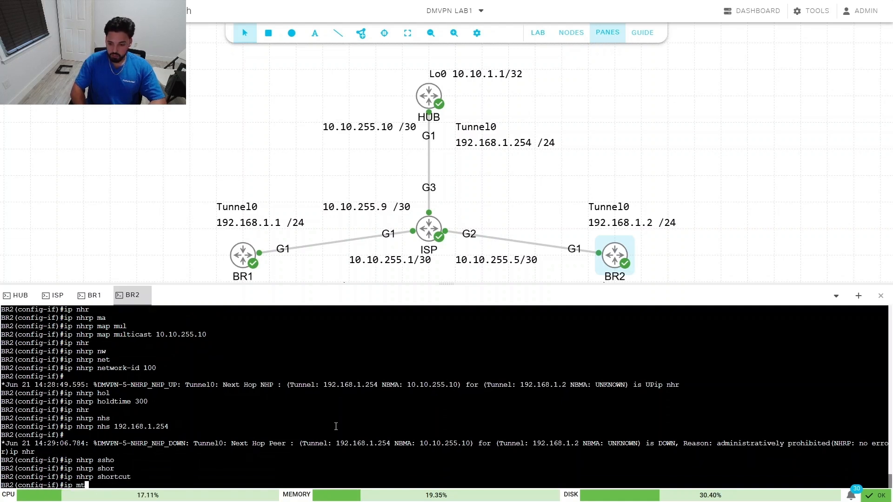
key(Tab)
Step: Set Tunnel0's IP MTU to 1400 and TCP adjust-mss to 1360
text(1400)
key(Return)
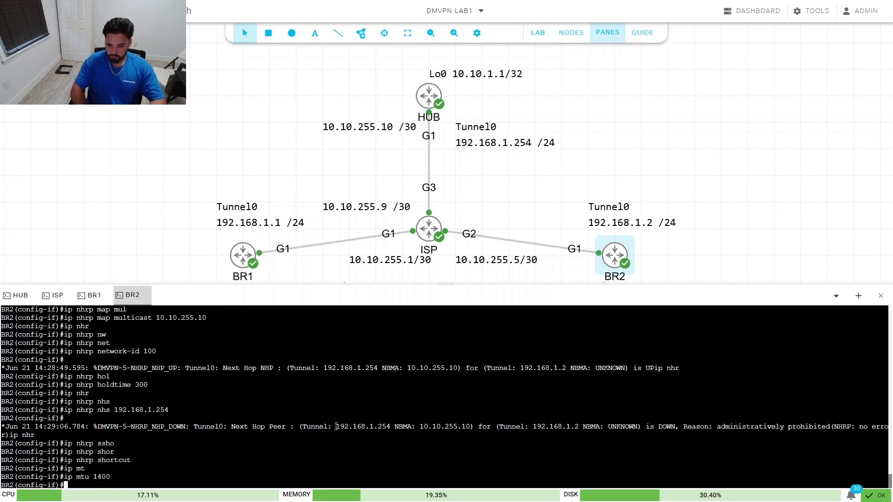
text(ip tc)
key(Tab)
text(ad)
key(Tab)
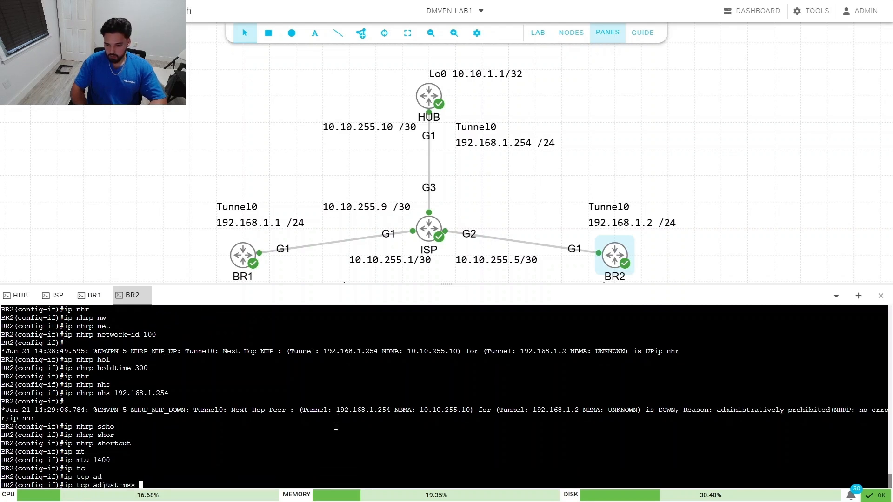
text(1360)
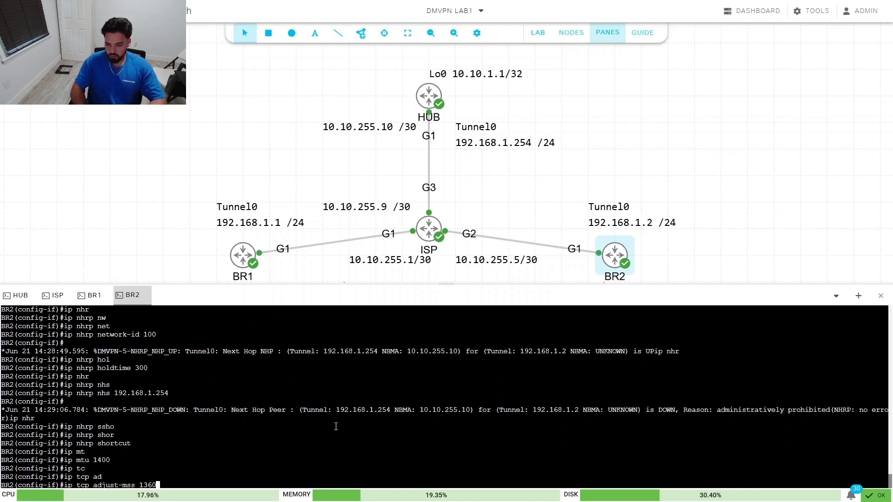
key(Return)
Step: Set the tunnel source to 10.10.255.6 and destination to 10.10.255.10
text(tun)
key(Tab)
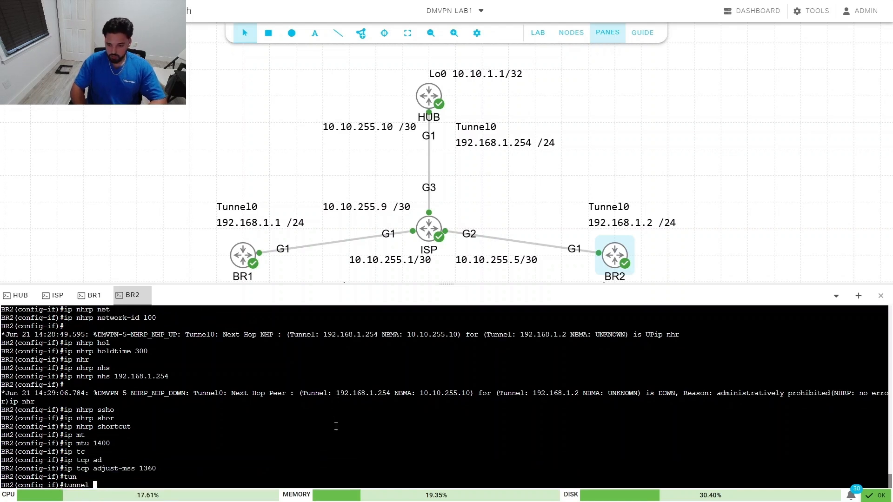
text(so)
key(Tab)
text(10.10.255.6)
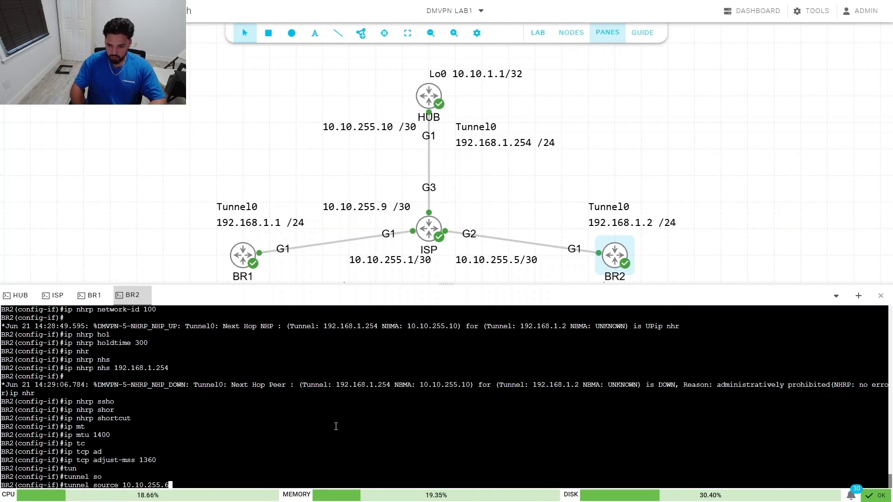
key(Return)
text(tun)
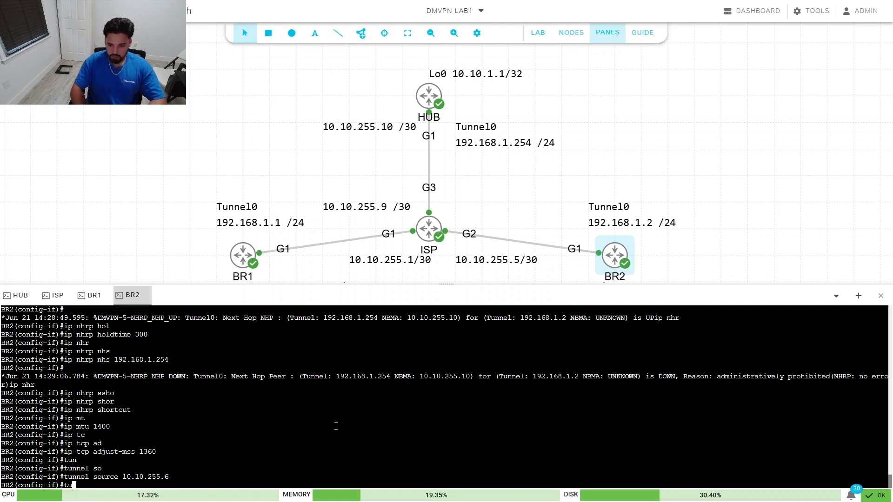
key(Tab)
text(dest)
key(Tab)
text(1)
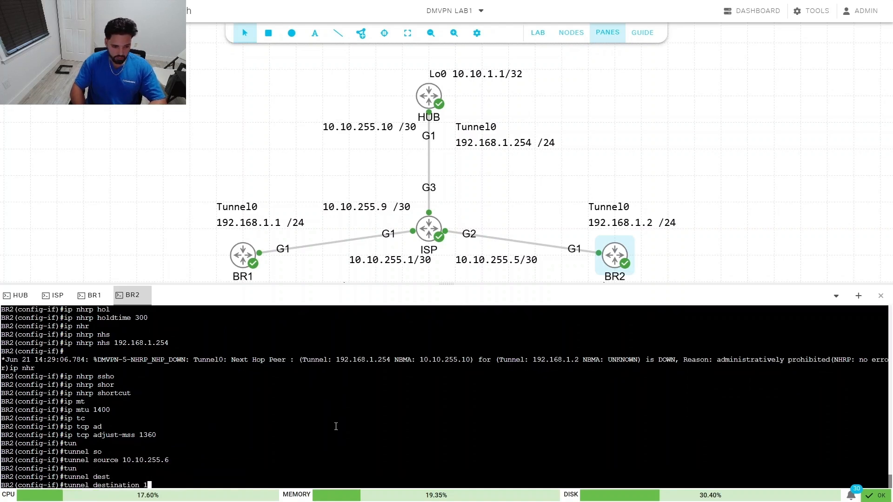
text(0.10.255.10)
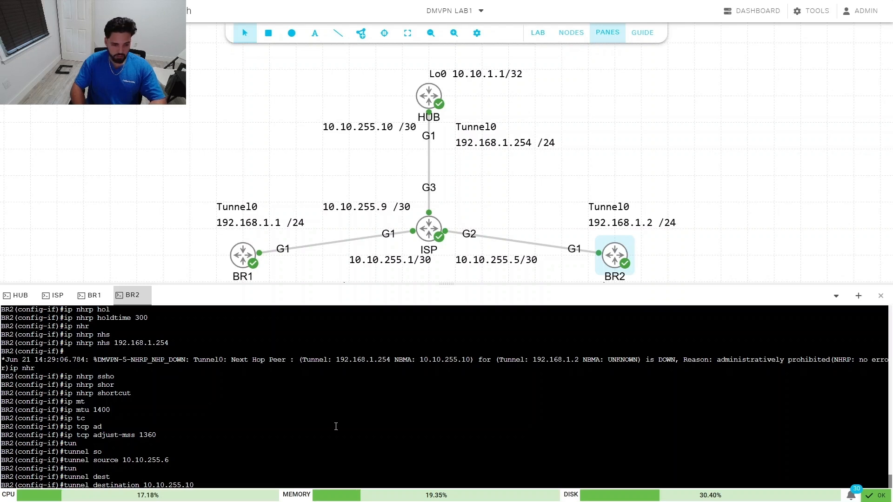
key(Return)
Step: Apply tunnel key 100 to Tunnel0
text(tun)
key(Tab)
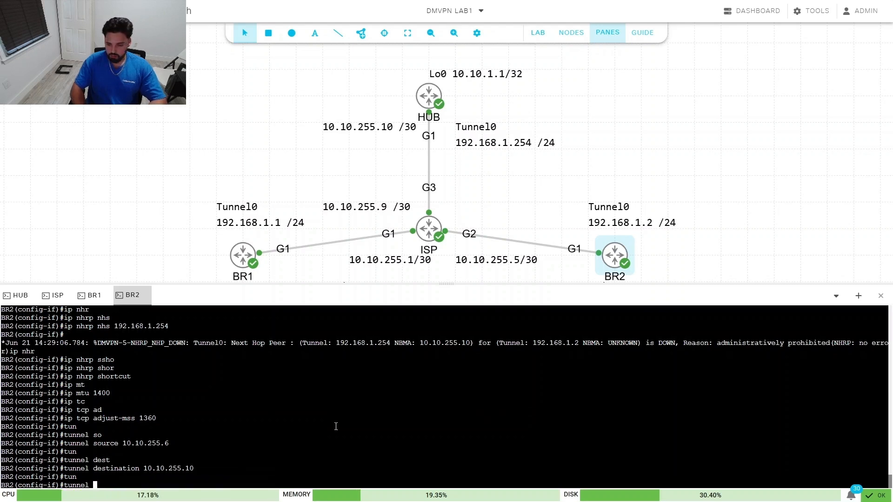
text(key)
key(Tab)
text(100)
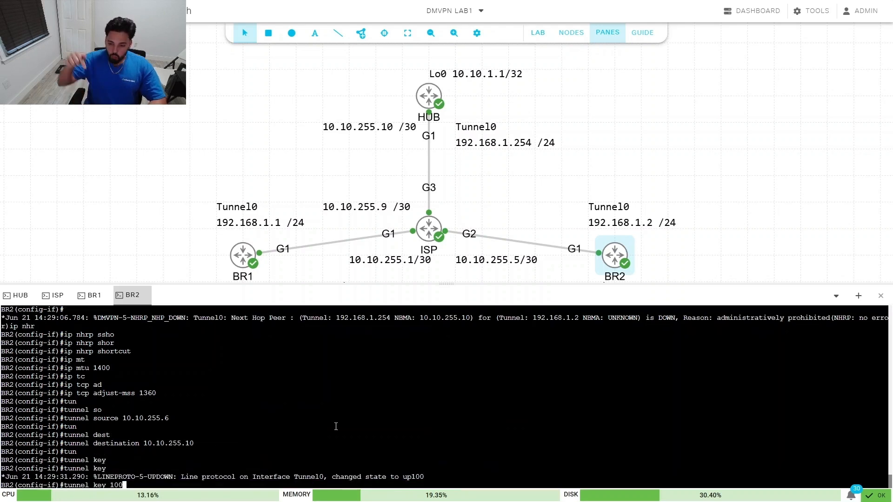
key(Return)
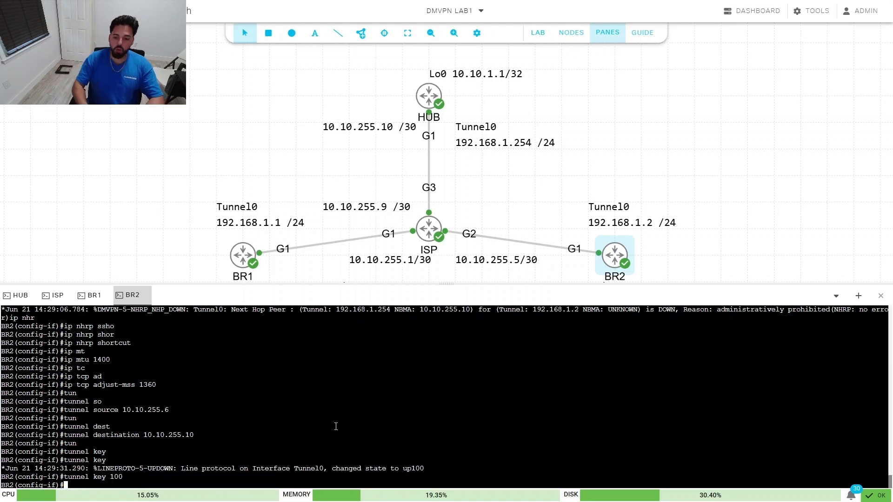
Step: Exit configuration mode and ping the hub's tunnel address 192.168.1.254
text(end)
key(Return)
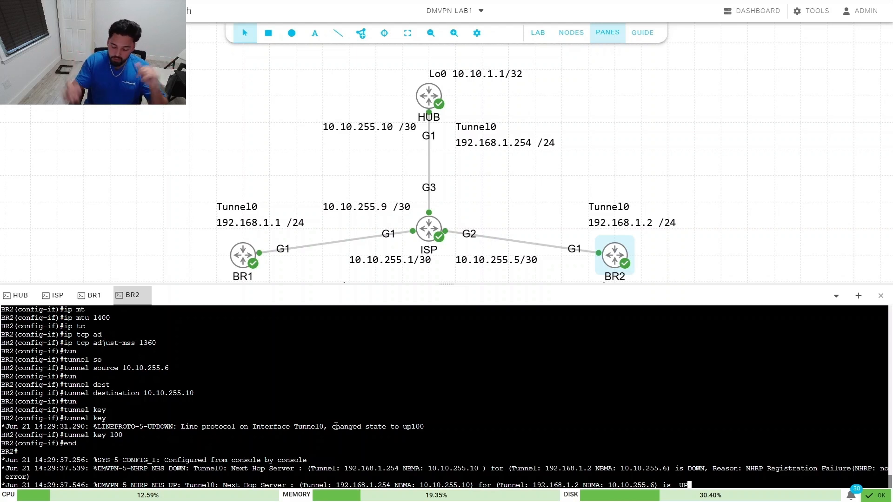
key(Return)
key(Return)
key(Return)
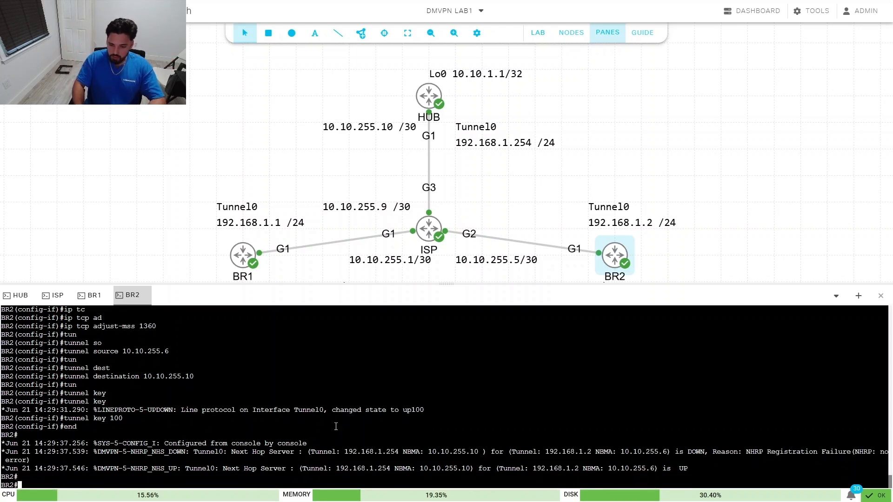
text(ping )
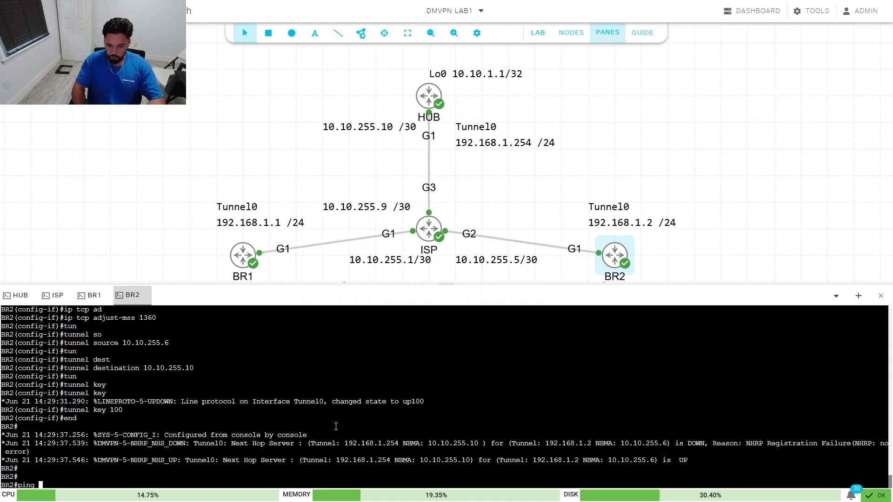
text(192.168.1.254)
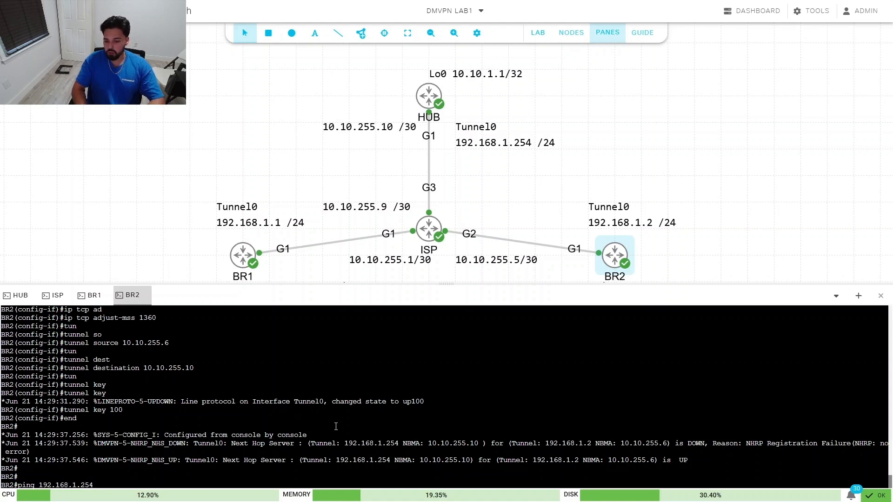
key(Return)
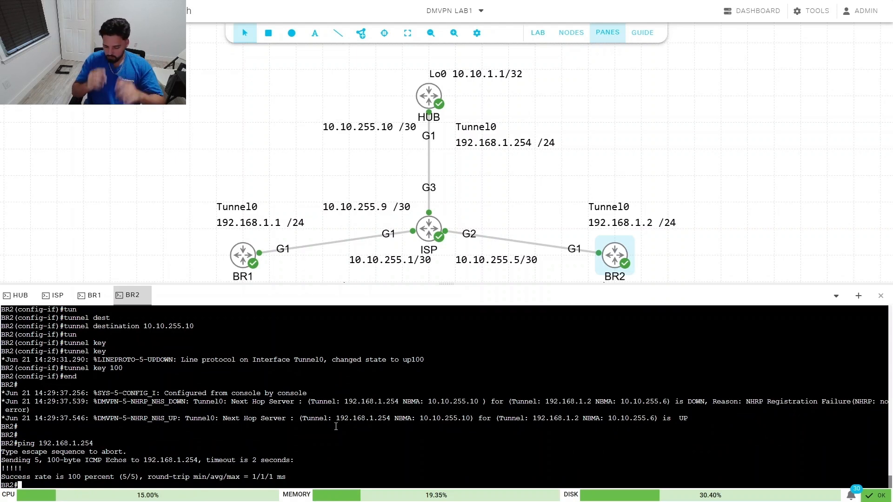
Step: Ping BR1's tunnel address 192.168.1.1 and traceroute to it
key(Up)
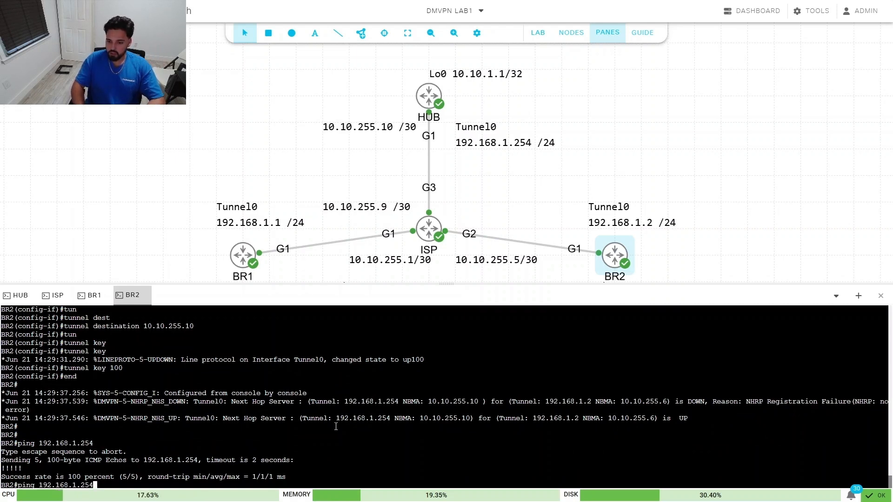
key(BackSpace)
key(BackSpace)
key(BackSpace)
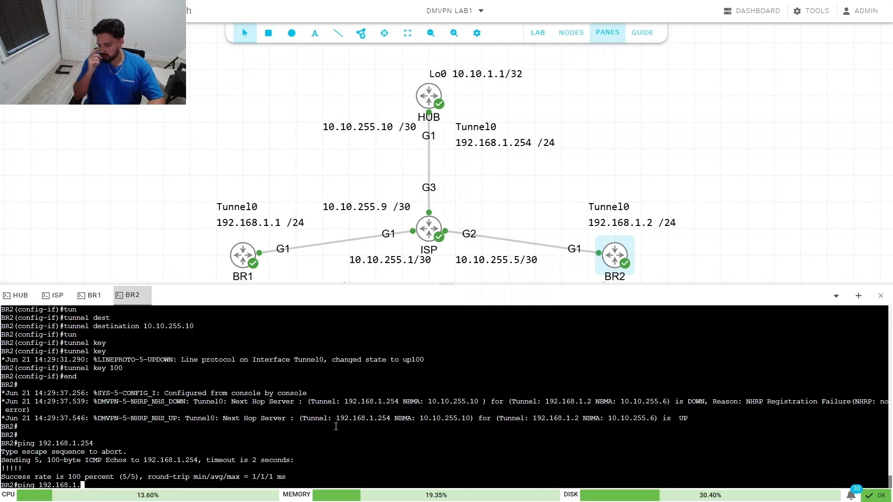
text(1)
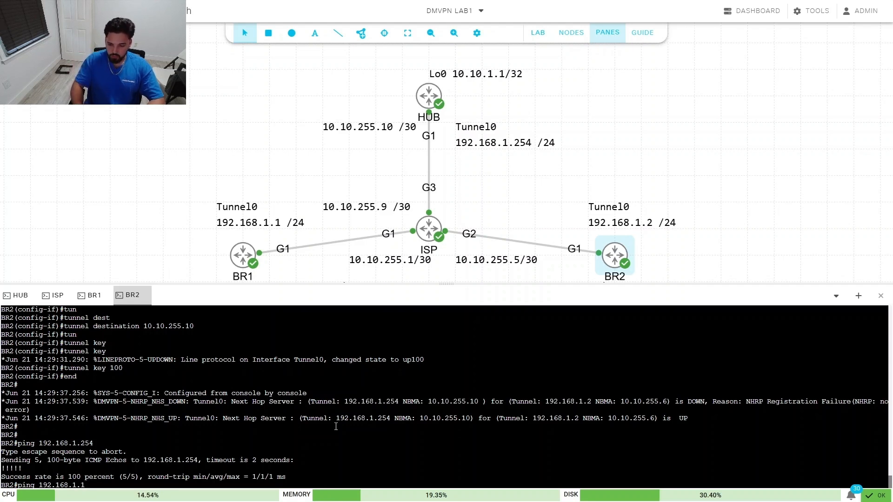
key(Return)
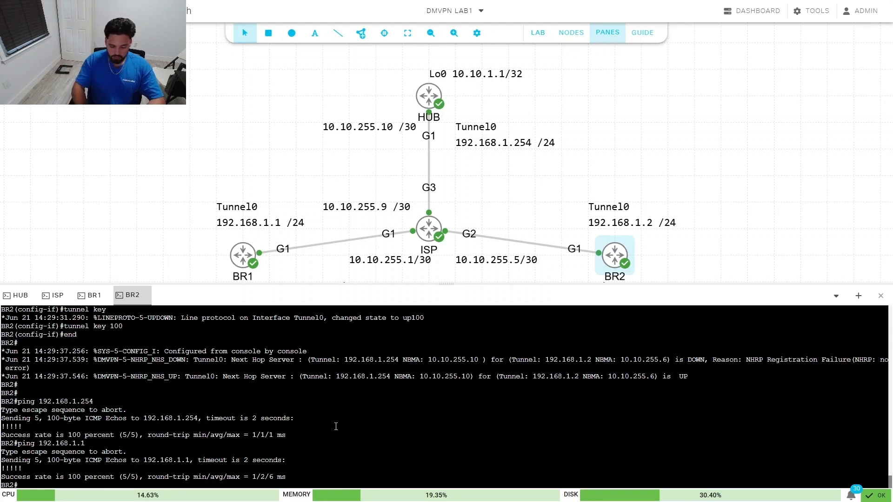
text(trac)
key(Tab)
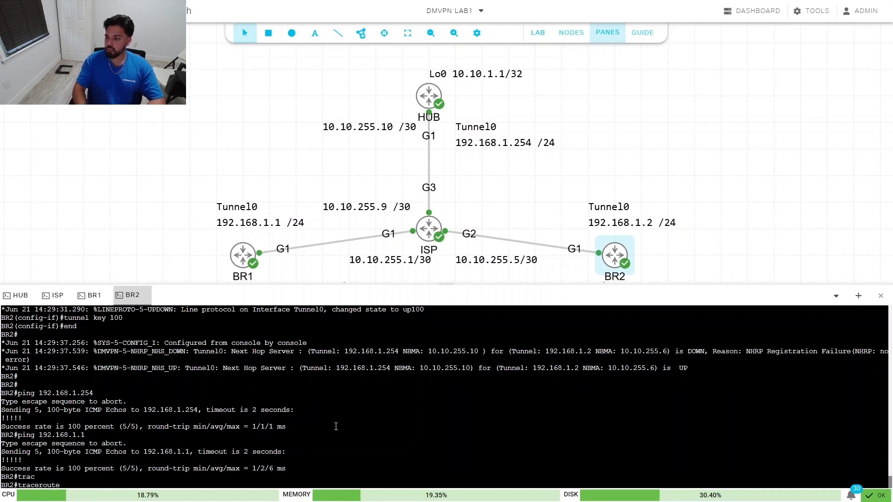
text(192.1)
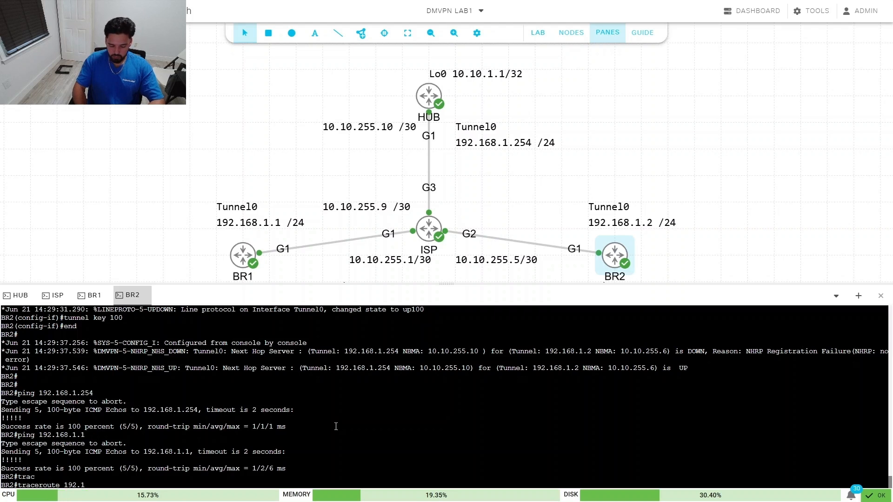
text(68.1.1)
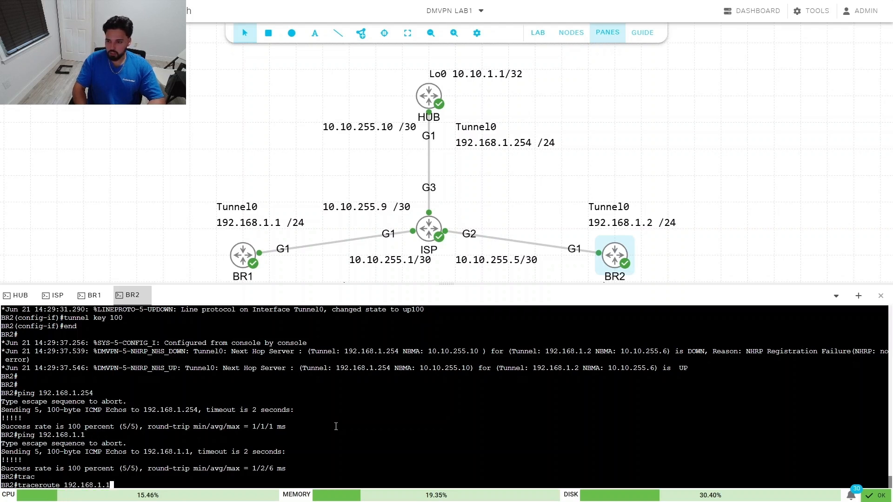
key(Return)
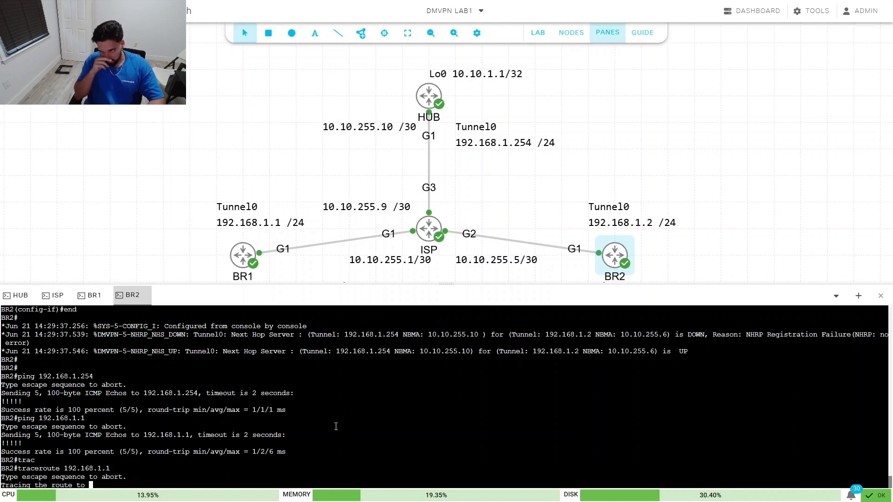
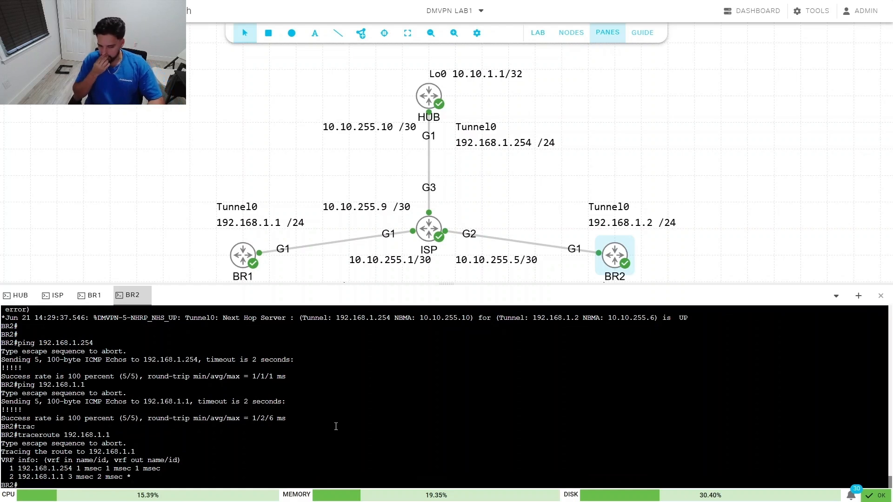
Step: Switch the console pane from BR2's session to the BR1 router
click(85, 296)
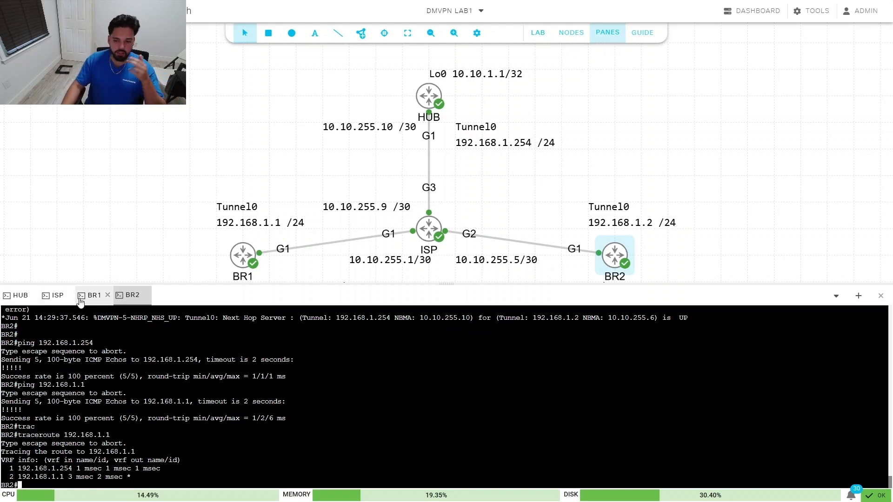
Step: On BR1, exit config mode and run 'show running interface tunnel 0', then return to BR2
click(356, 412)
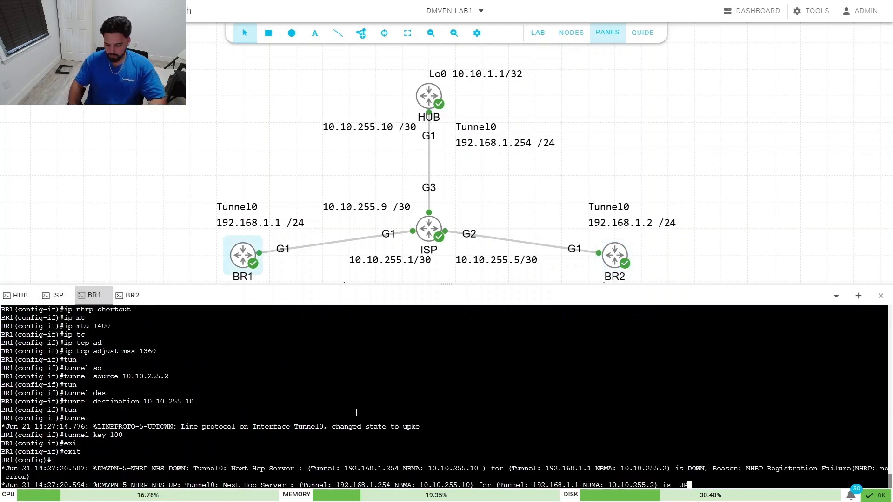
key(Return)
key(Return)
key(Return)
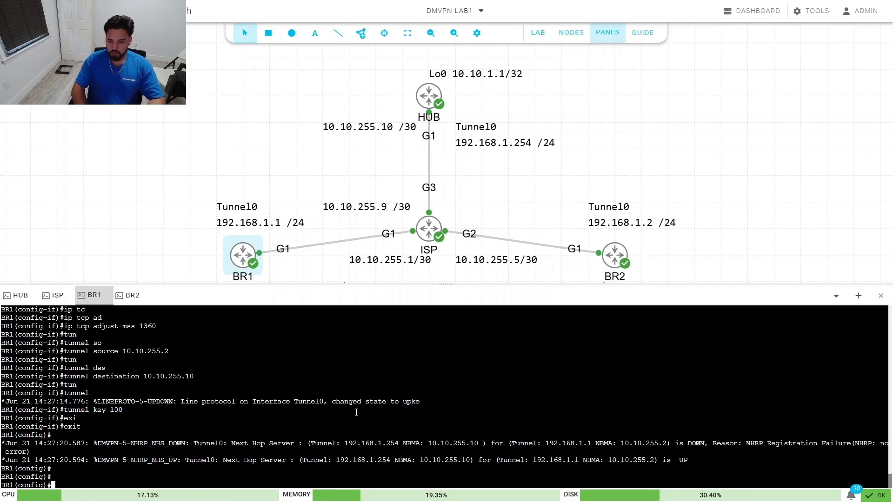
text(exi)
key(Tab)
key(Return)
text(show t)
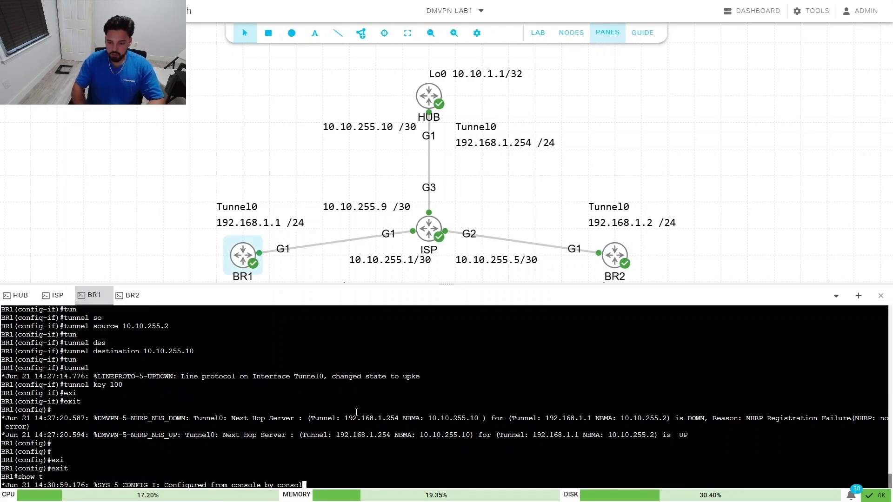
key(BackSpace)
text(running int)
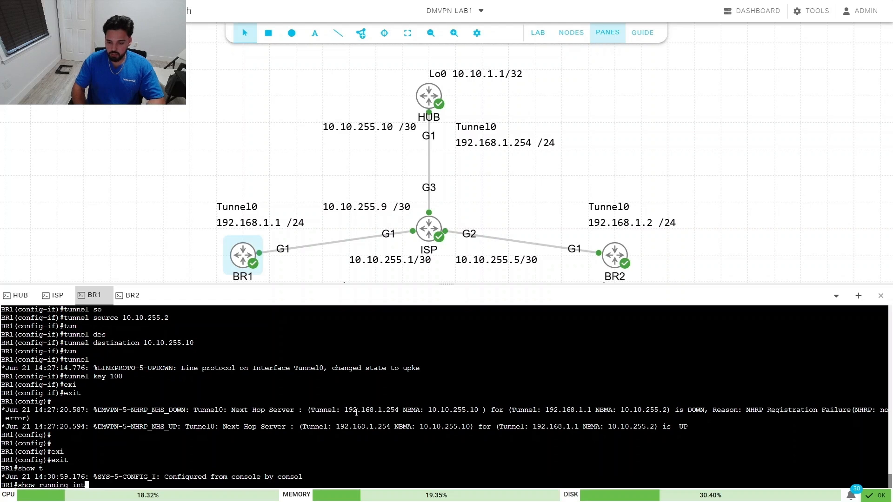
key(Tab)
text(tunnel 0)
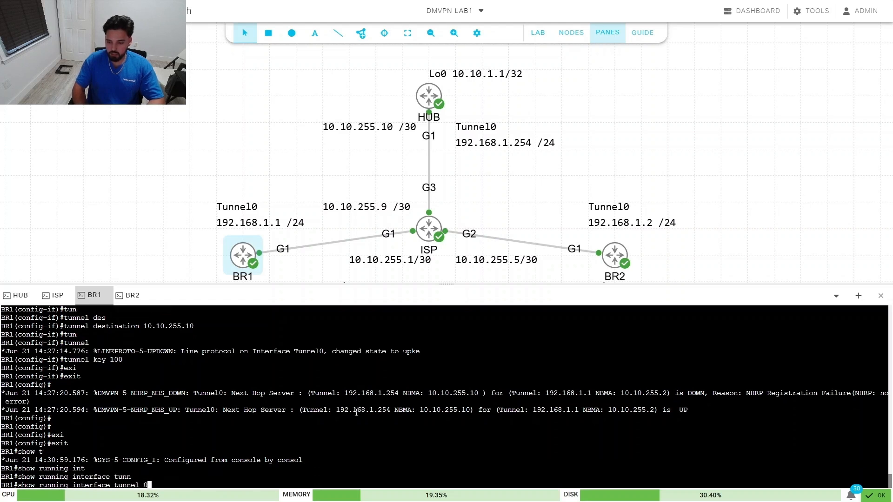
key(Return)
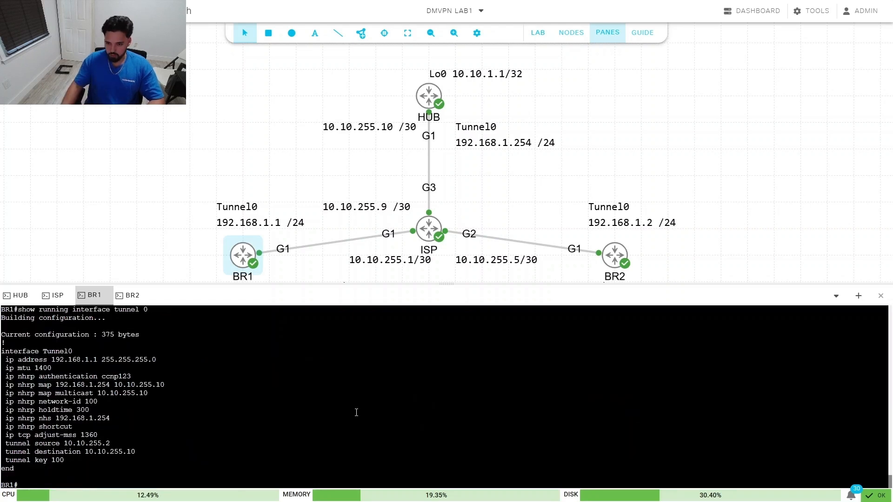
click(128, 300)
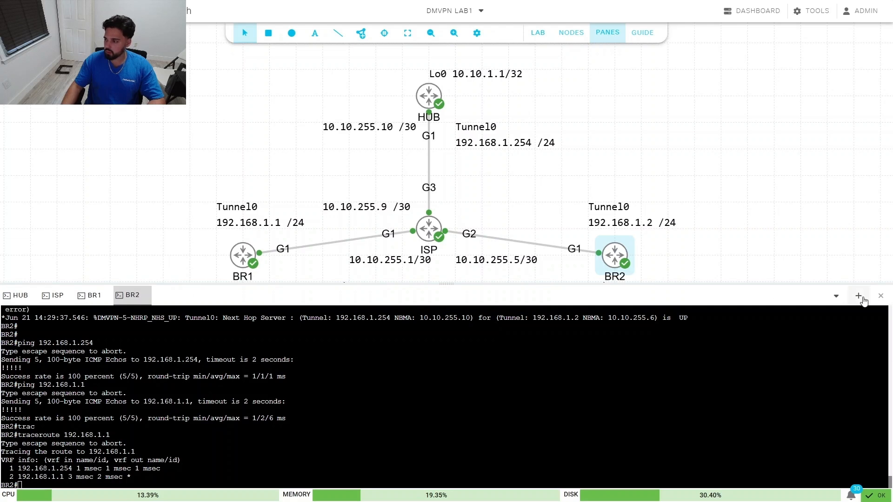
Step: Split the console area and place BR2's console in the right-hand pane
click(858, 296)
drag(134, 296, 481, 298)
click(686, 406)
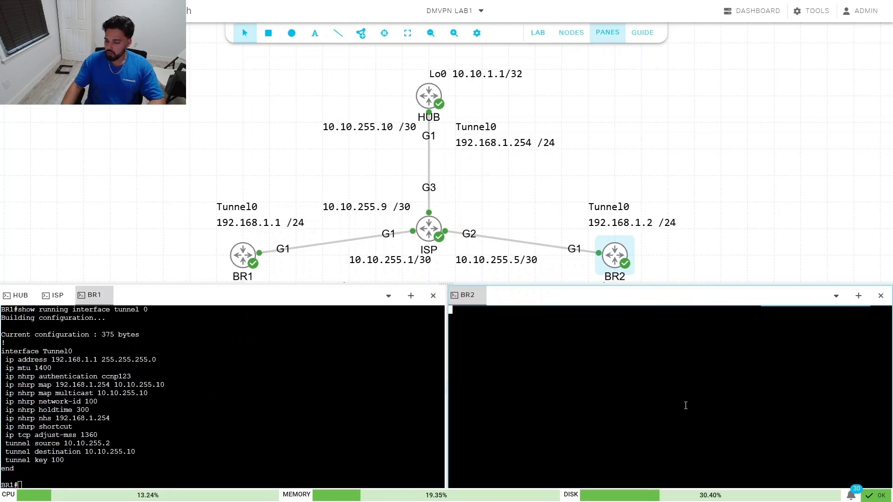
key(Return)
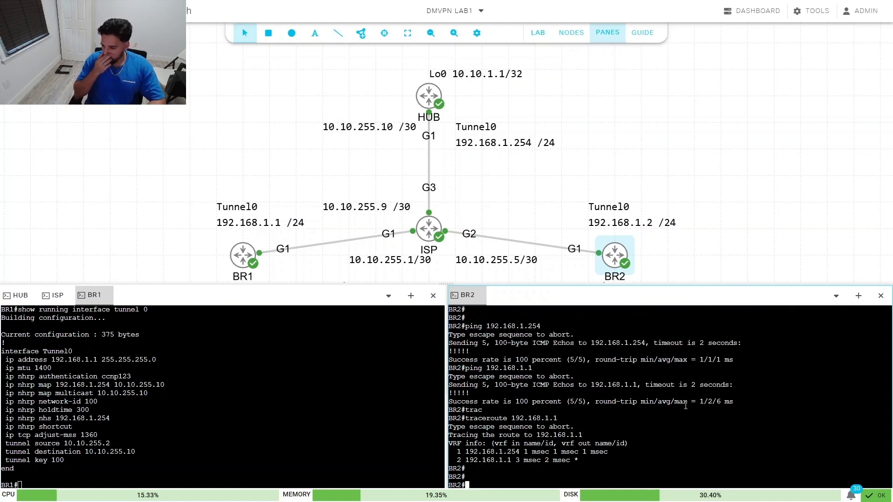
Step: Display BR2's Tunnel0 running configuration: source 10.10.255.6, destination 10.10.255.10, key 100
text(ip)
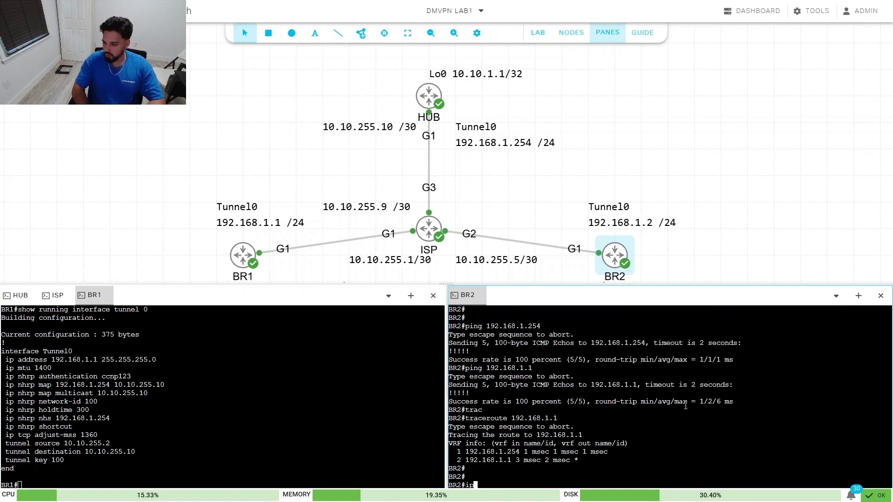
text( nh)
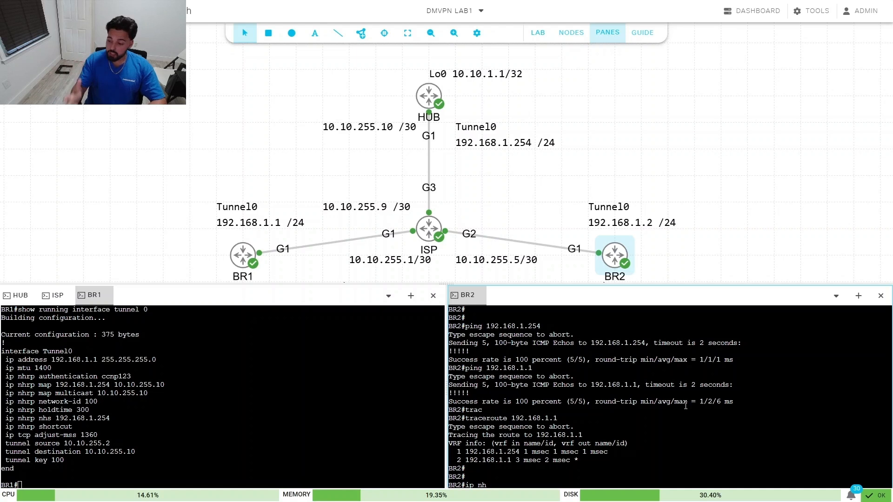
text(r)
key(Tab)
key(BackSpace)
key(BackSpace)
key(BackSpace)
key(BackSpace)
key(BackSpace)
key(BackSpace)
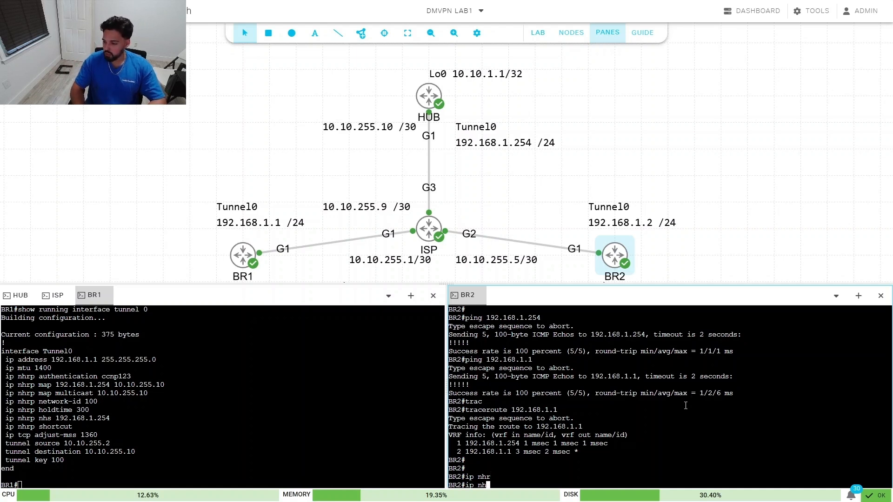
text(show runn)
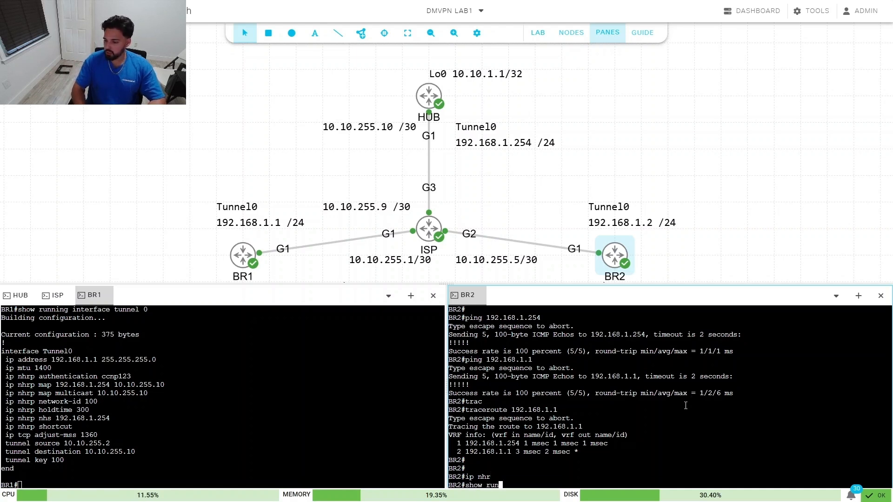
key(Tab)
text(in)
key(BackSpace)
key(BackSpace)
key(BackSpace)
key(BackSpace)
key(BackSpace)
key(BackSpace)
key(BackSpace)
key(BackSpace)
key(BackSpace)
key(BackSpace)
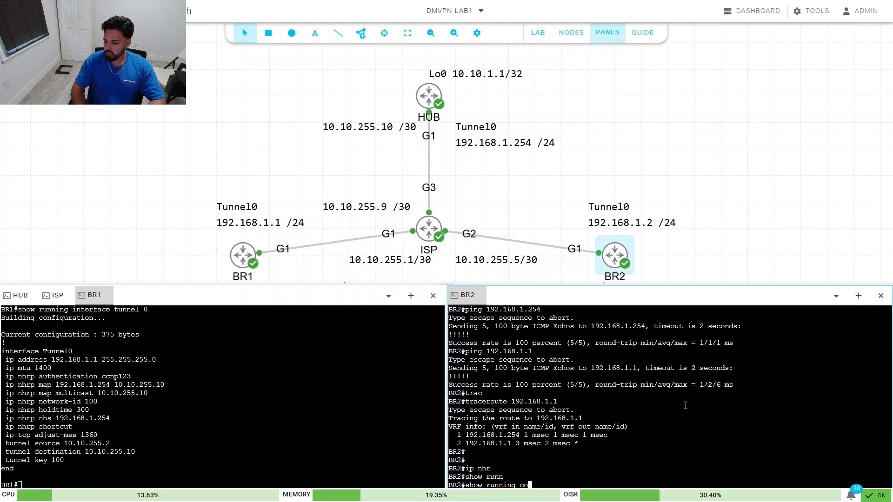
text(int)
key(Tab)
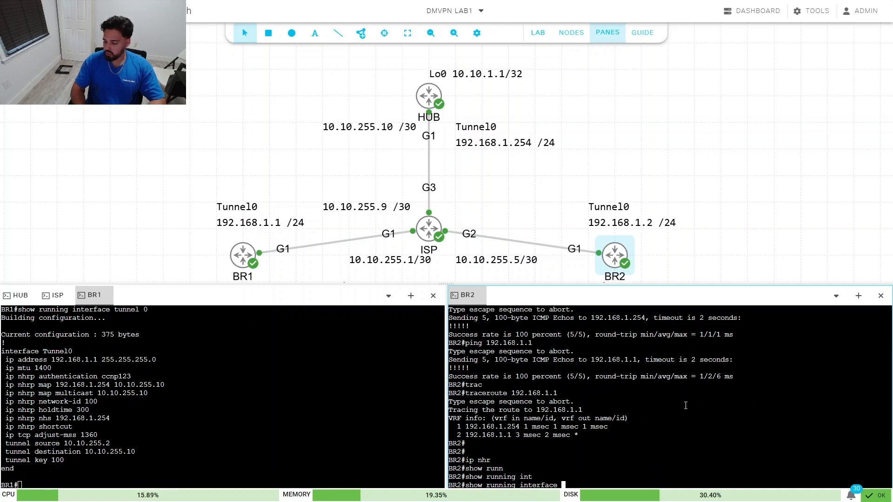
text(tun)
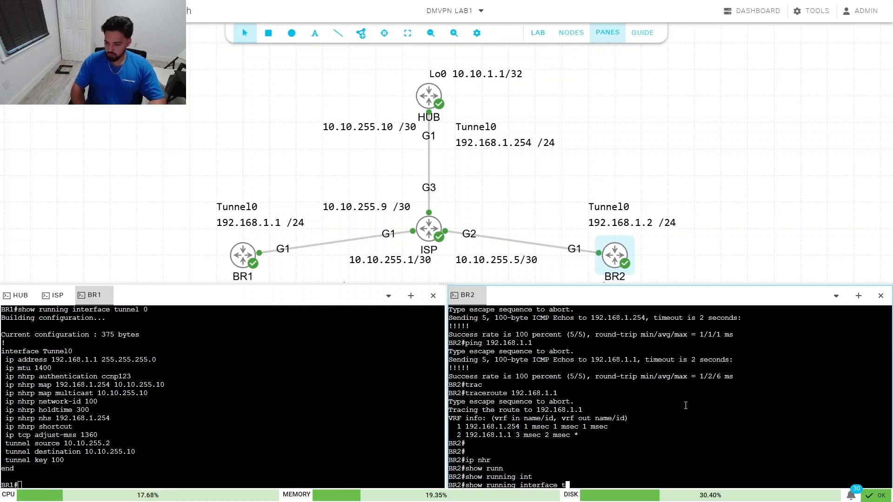
key(Tab)
text(0)
key(Return)
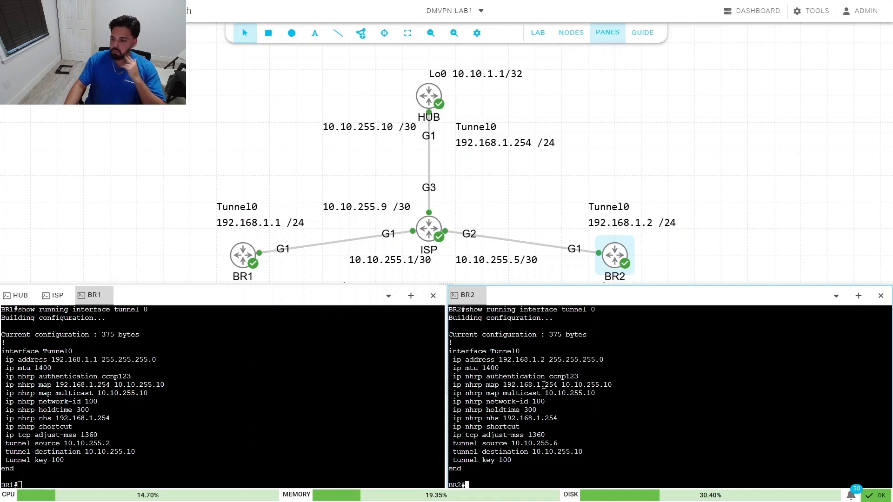
Step: Highlight BR2's hub mapping, multicast and network-id lines for comparison with BR1
drag(504, 388, 572, 394)
click(573, 396)
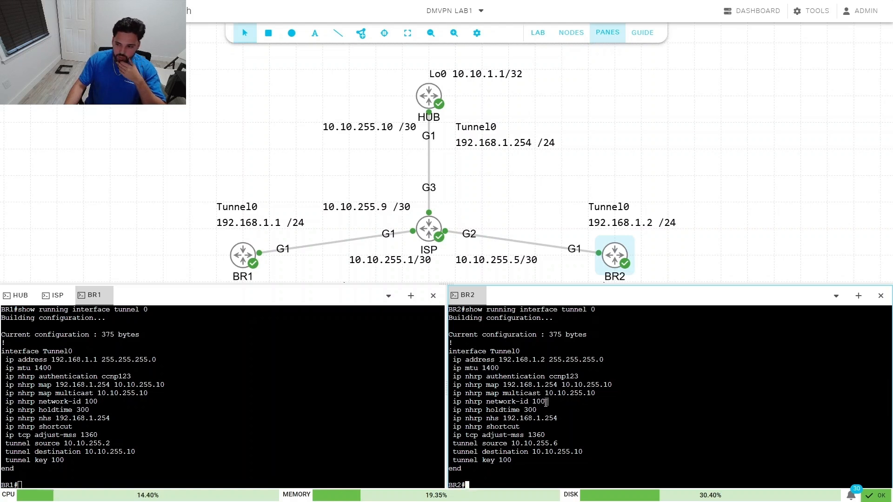
drag(547, 403, 449, 393)
click(556, 409)
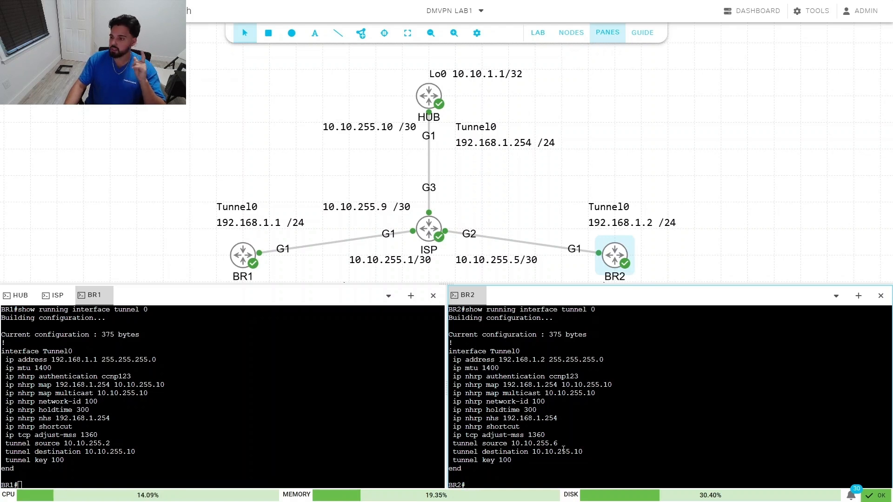
Step: On BR1, enter interface configuration for Tunnel0 with 'conf t' and 'interface tunnel 0'
click(72, 468)
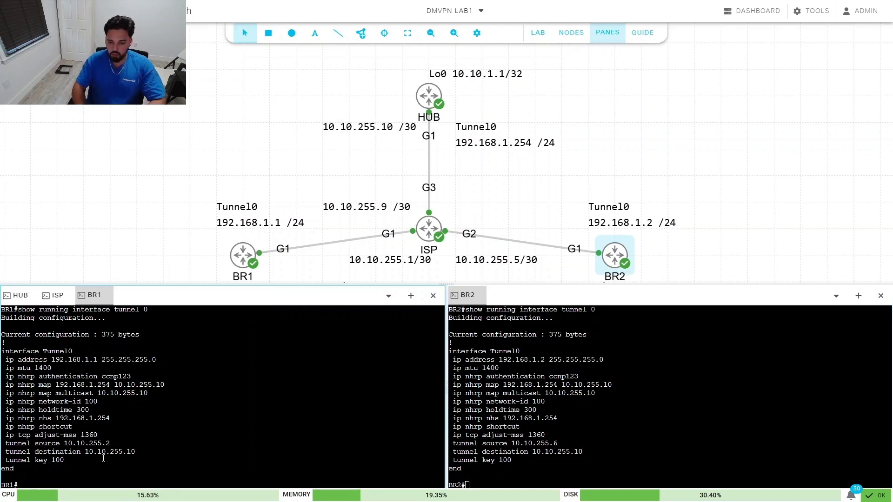
text(conf t)
key(Return)
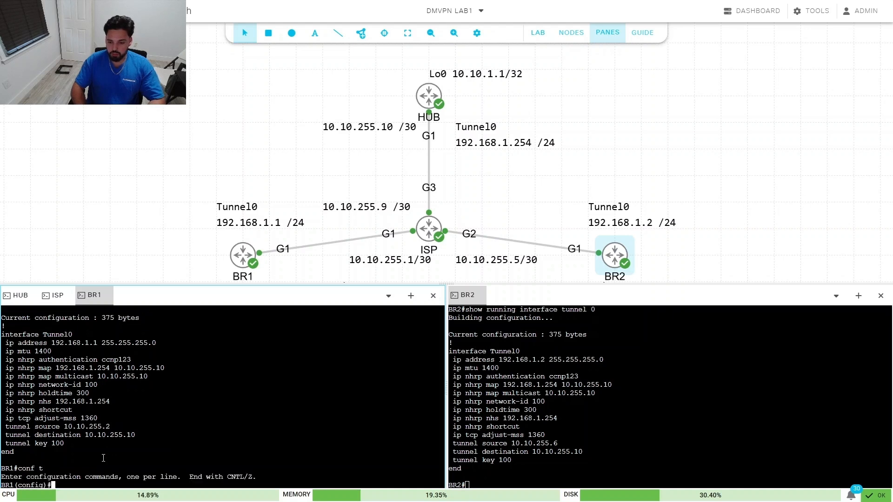
text(int)
key(Tab)
text(tun)
key(Tab)
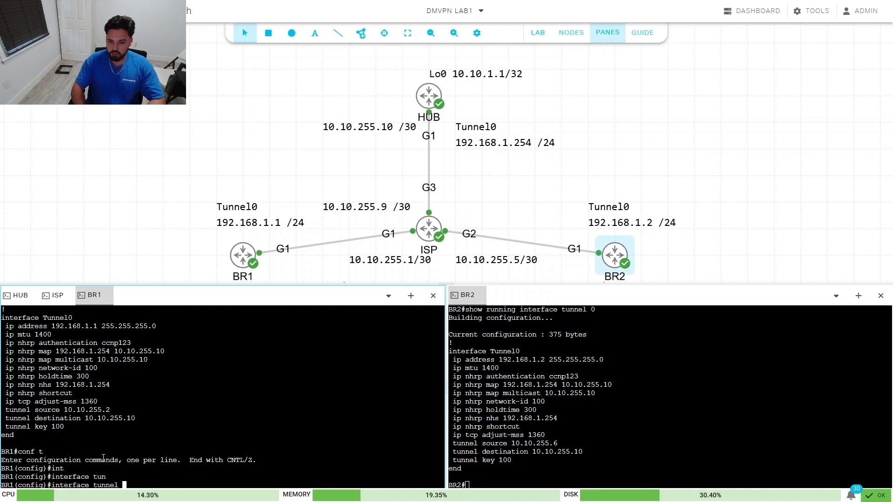
text(0)
key(Return)
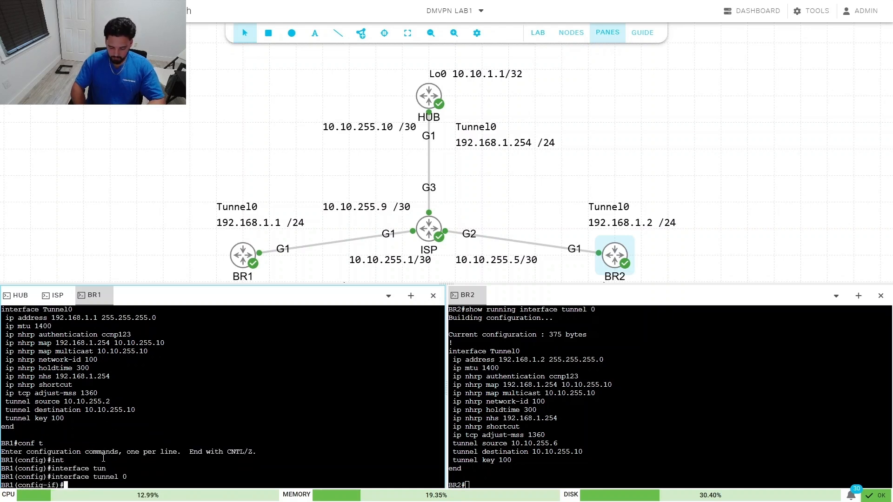
Step: Remove BR1's fixed tunnel destination 10.10.255.10
text(no)
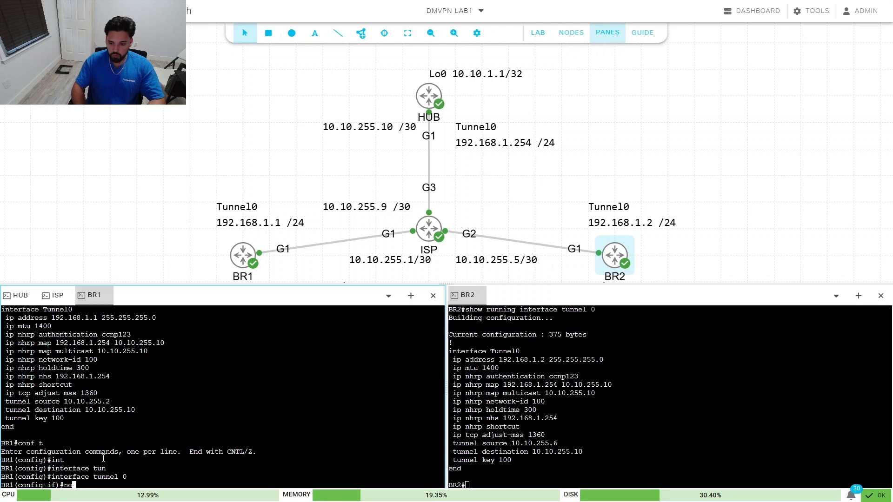
text( tun)
key(Tab)
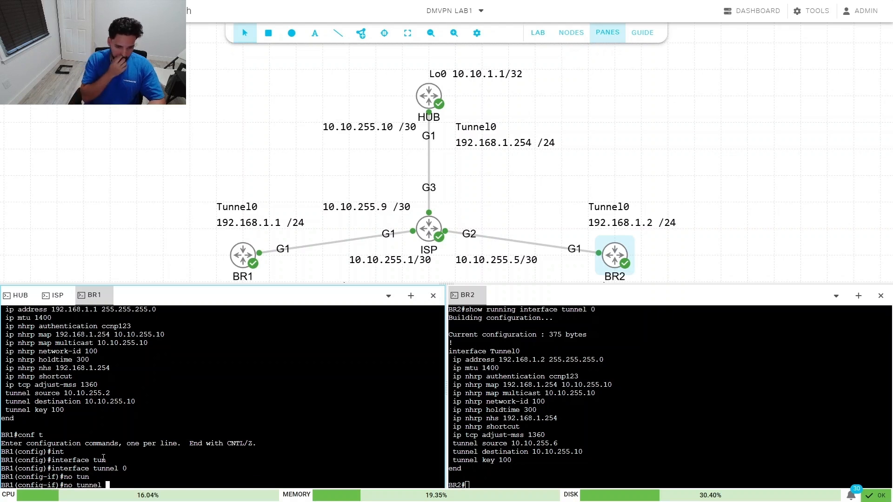
text(des)
key(Tab)
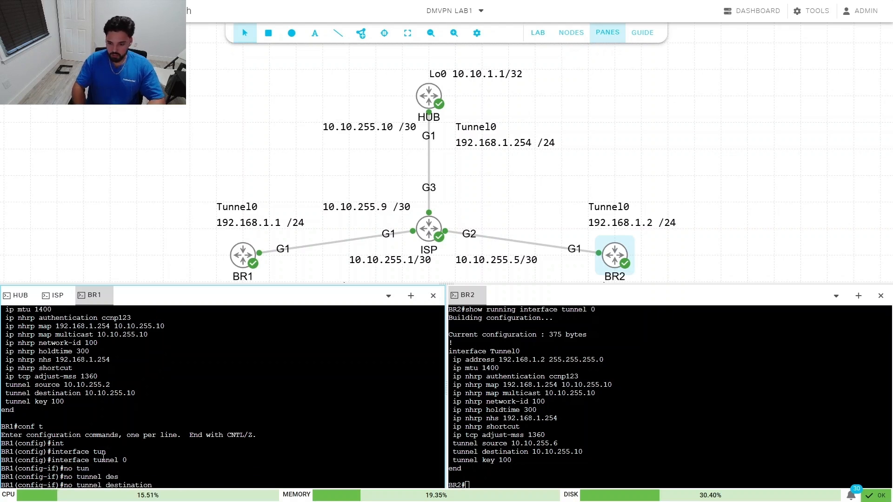
text(10.10.255.10)
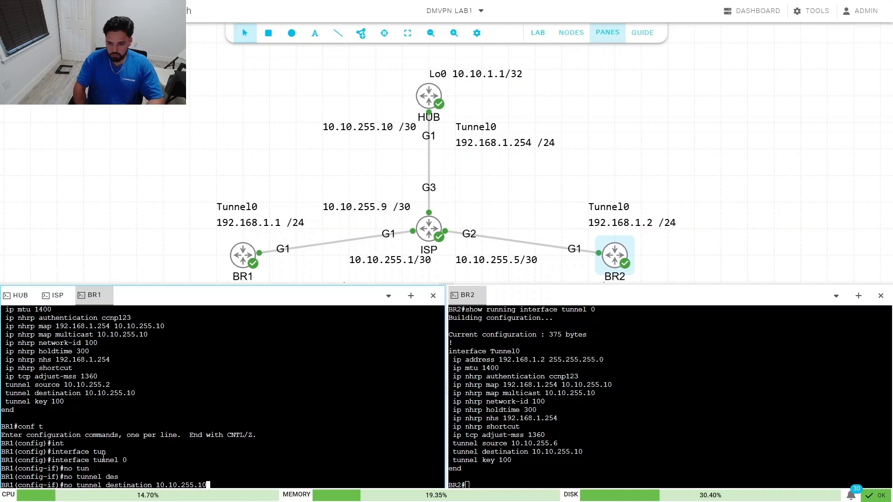
key(Return)
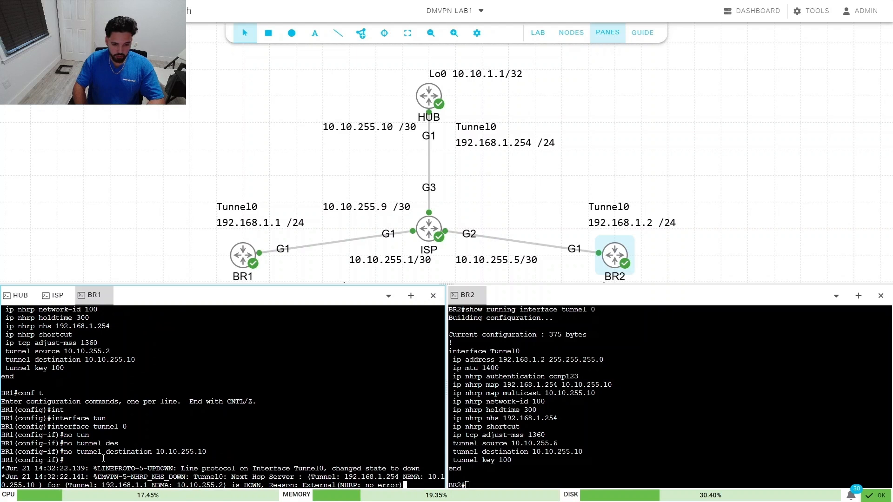
key(Return)
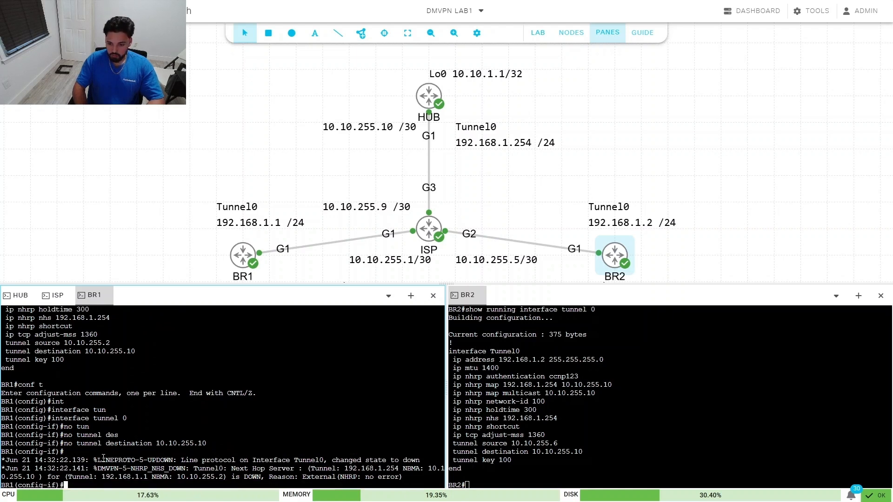
Step: Set BR1's Tunnel0 to 'tunnel mode gre multipoint'
text(mode gr)
key(Tab)
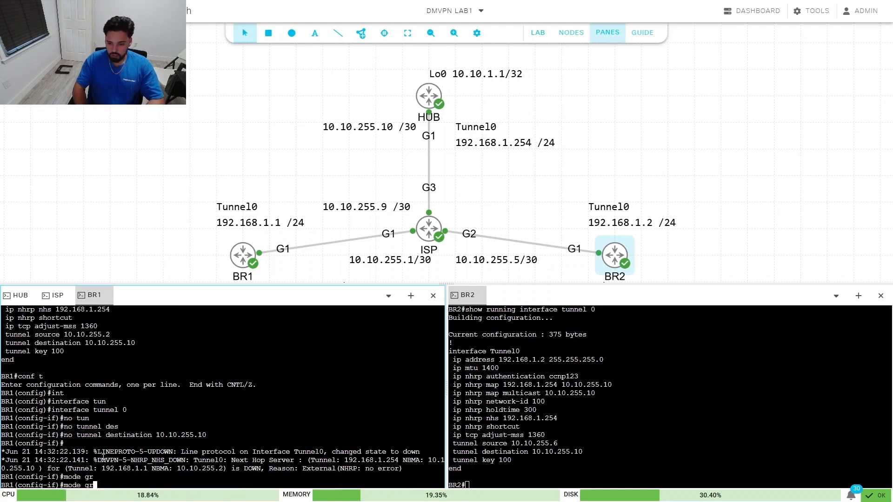
text(e)
key(Tab)
text(mul)
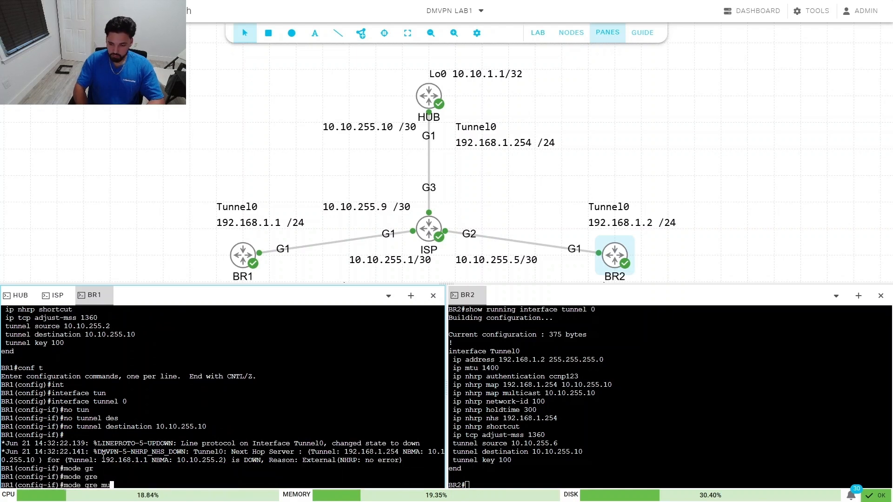
key(Tab)
key(BackSpace)
key(BackSpace)
key(BackSpace)
key(BackSpace)
key(BackSpace)
key(BackSpace)
key(BackSpace)
key(BackSpace)
key(BackSpace)
key(BackSpace)
key(BackSpace)
key(BackSpace)
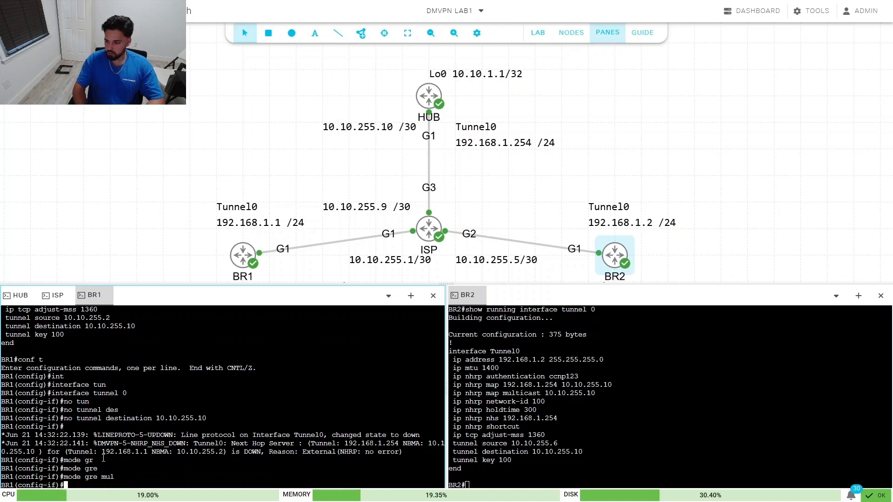
text(gre mul)
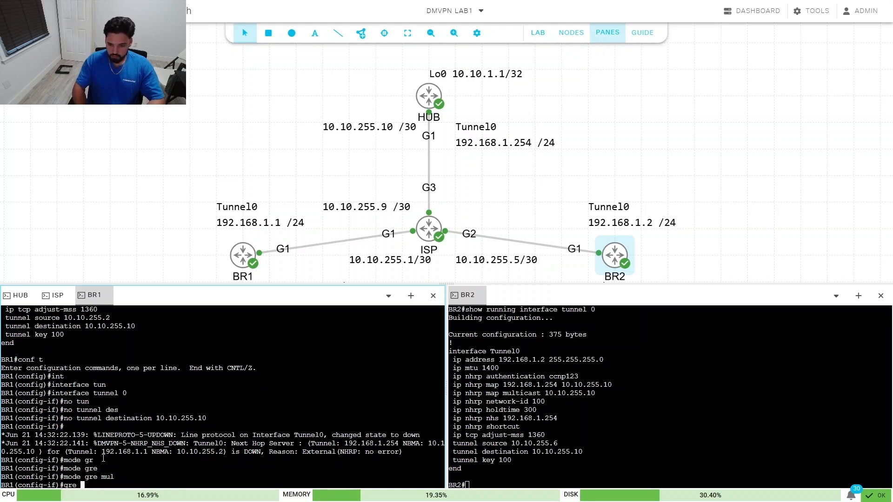
key(Tab)
key(BackSpace)
key(BackSpace)
key(BackSpace)
key(BackSpace)
key(BackSpace)
key(BackSpace)
key(BackSpace)
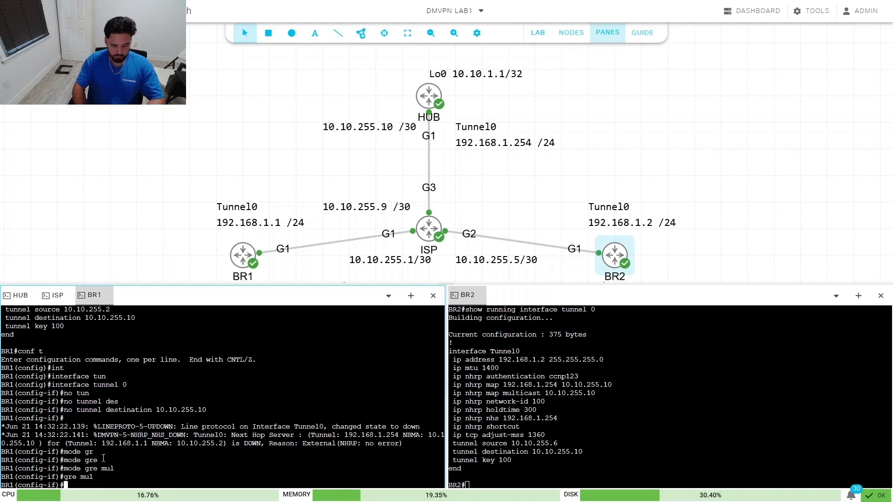
text(tunn)
key(Tab)
text(mode)
key(Tab)
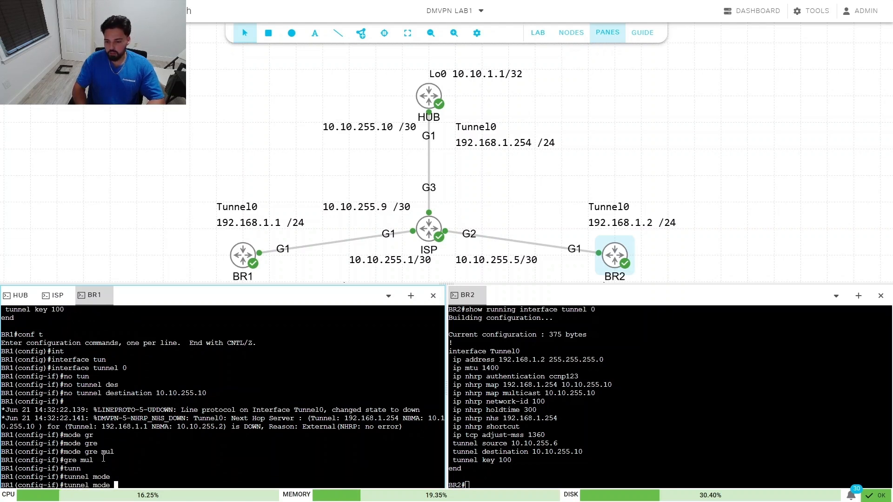
text(gr)
key(Tab)
text(e mode)
key(Tab)
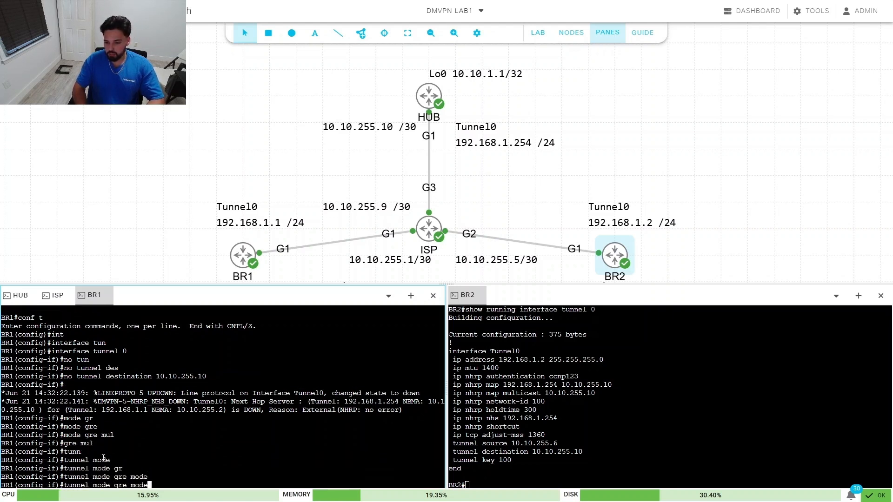
key(BackSpace)
key(BackSpace)
key(BackSpace)
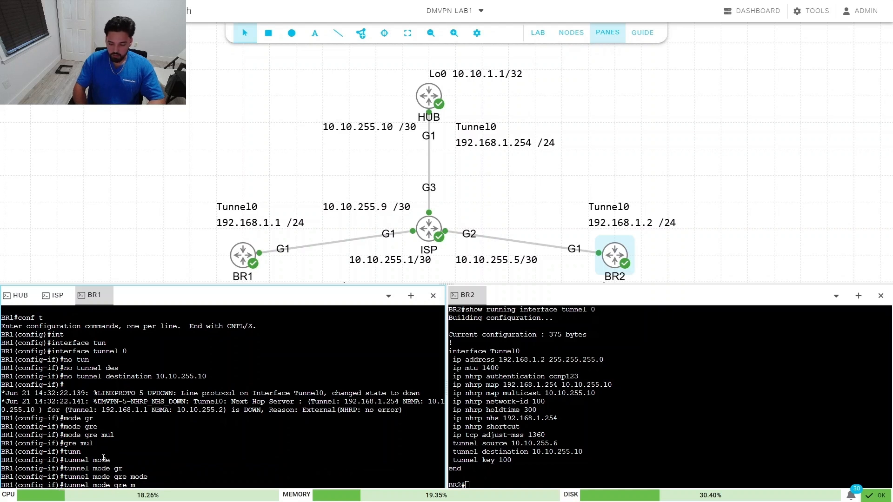
text(ul)
key(Tab)
key(Return)
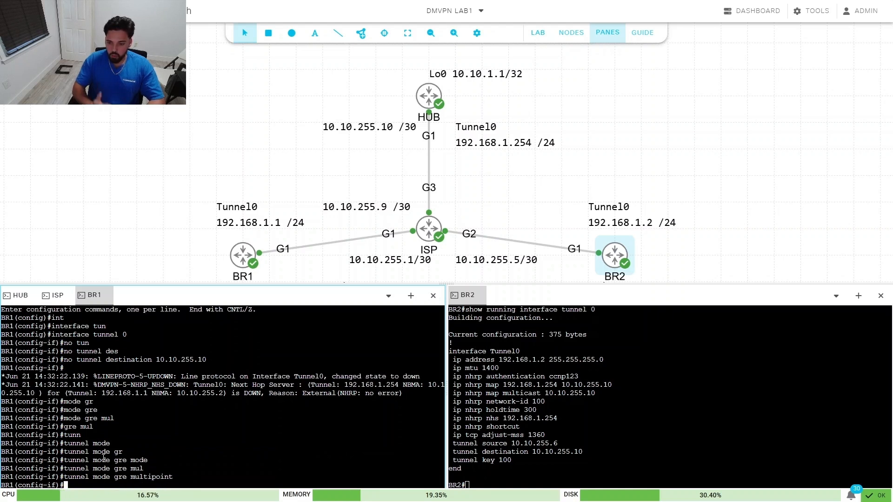
Step: On BR2, enter interface configuration for Tunnel0
click(638, 445)
text(conf t)
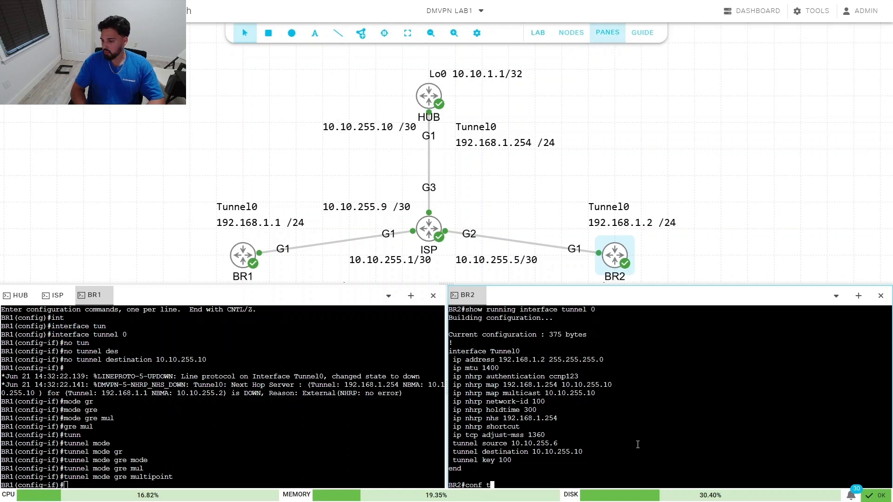
key(Return)
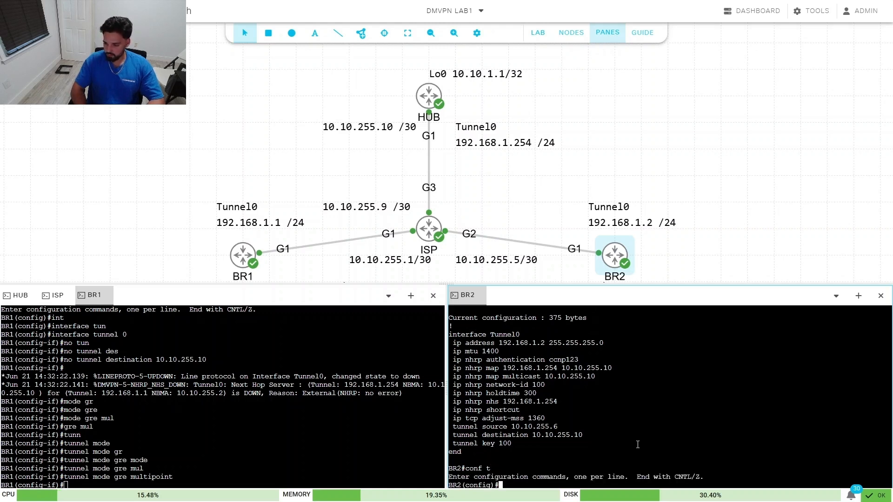
text(int)
key(Tab)
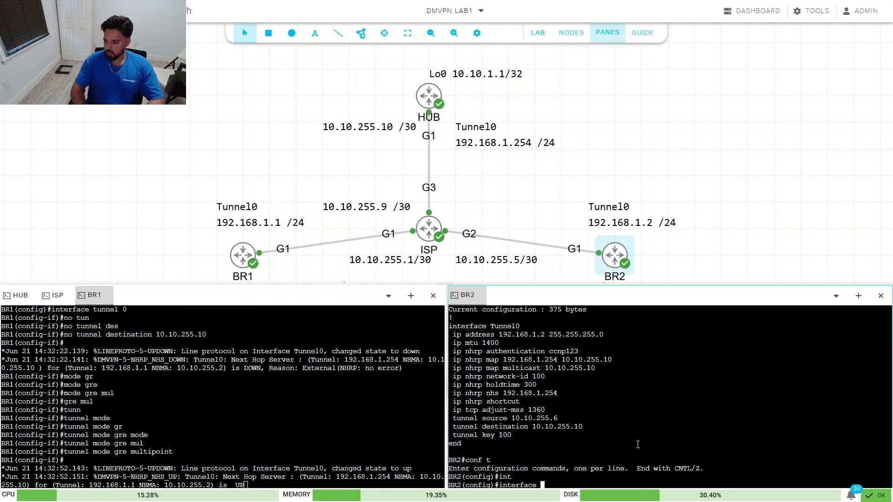
text(tun)
key(Tab)
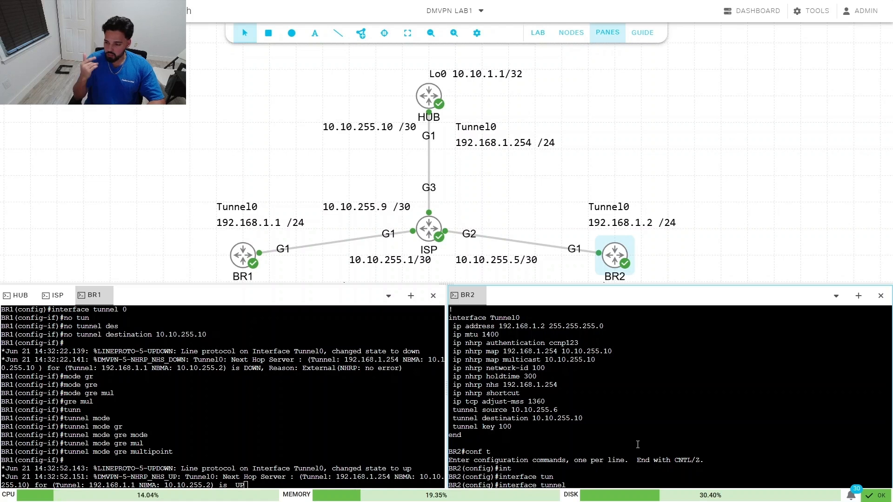
text(0)
key(Return)
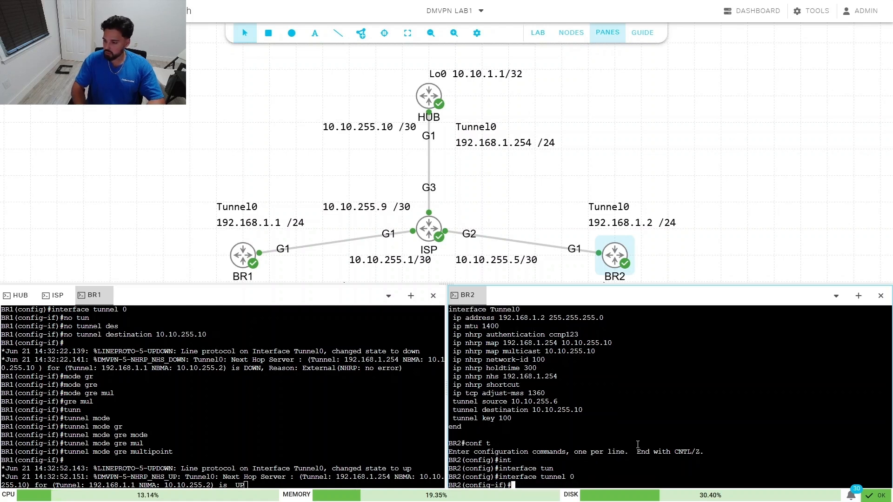
Step: Remove BR2's tunnel destination by pasting the copied destination line after 'no'
text(no)
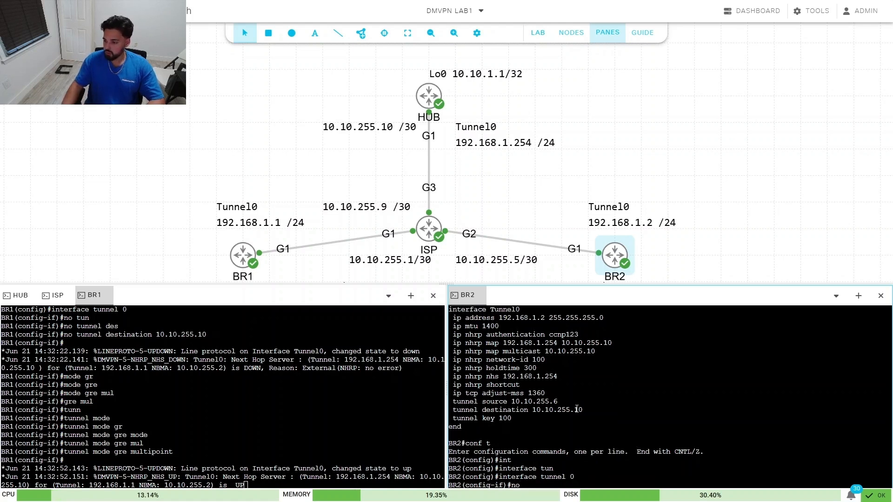
drag(582, 409, 453, 410)
right_click(482, 415)
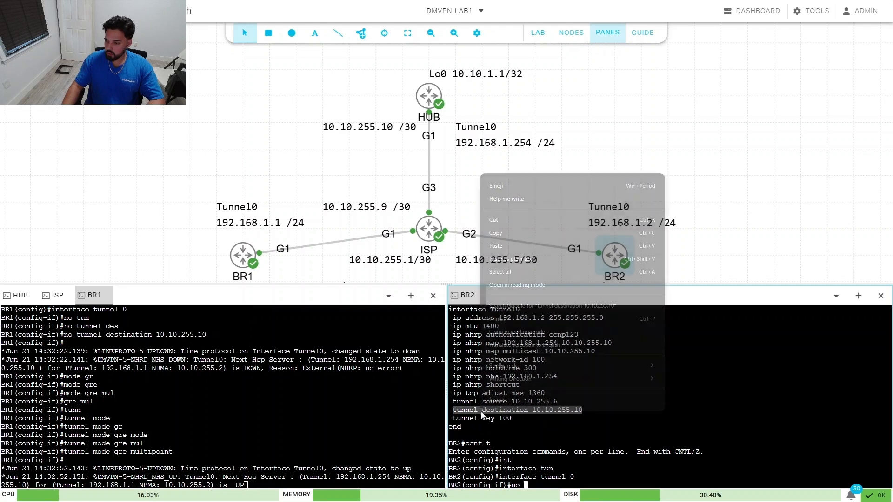
click(525, 233)
right_click(565, 479)
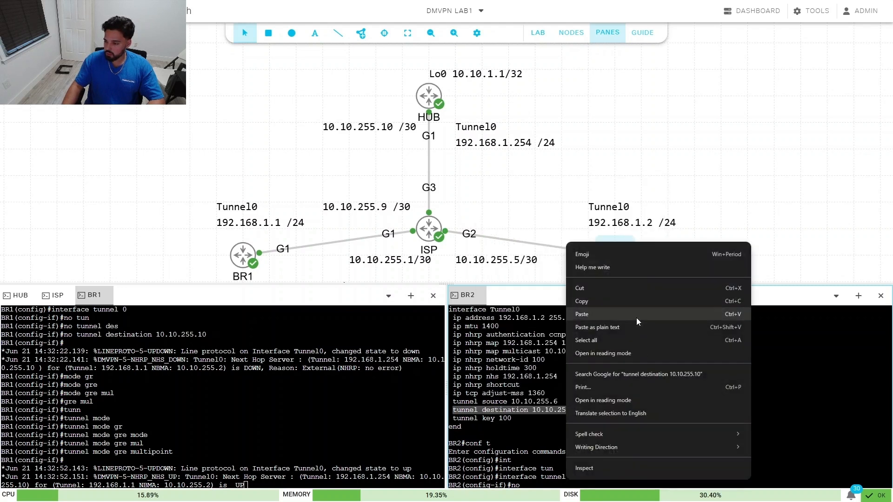
click(627, 316)
key(Return)
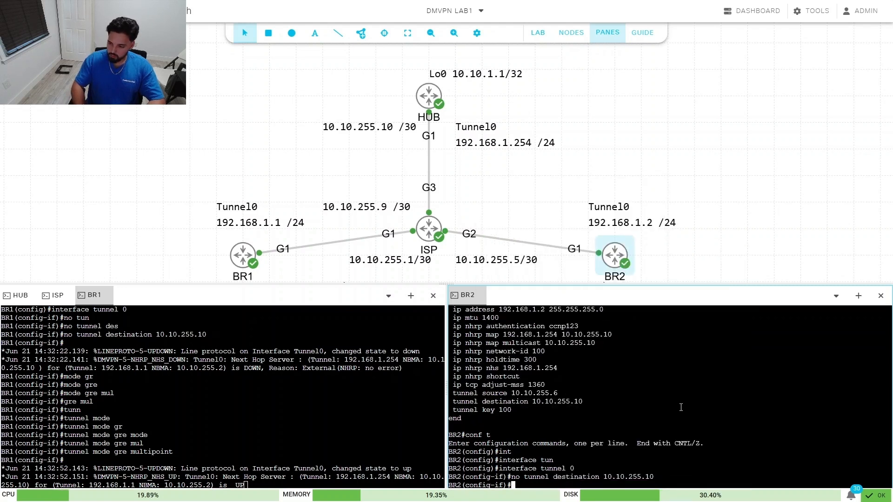
Step: Set BR2's tunnel to 'tunnel mode gre multipoint' and end configuration mode
text(tunnel )
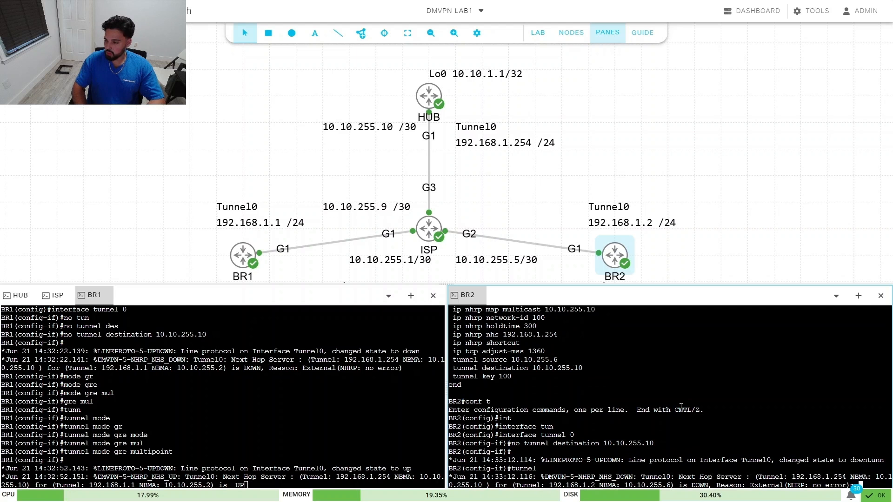
text(mode gre multipoint)
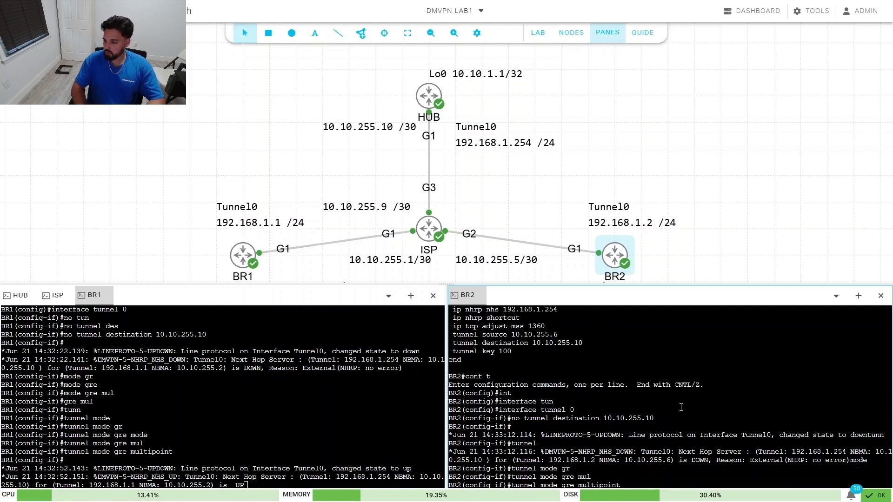
key(Return)
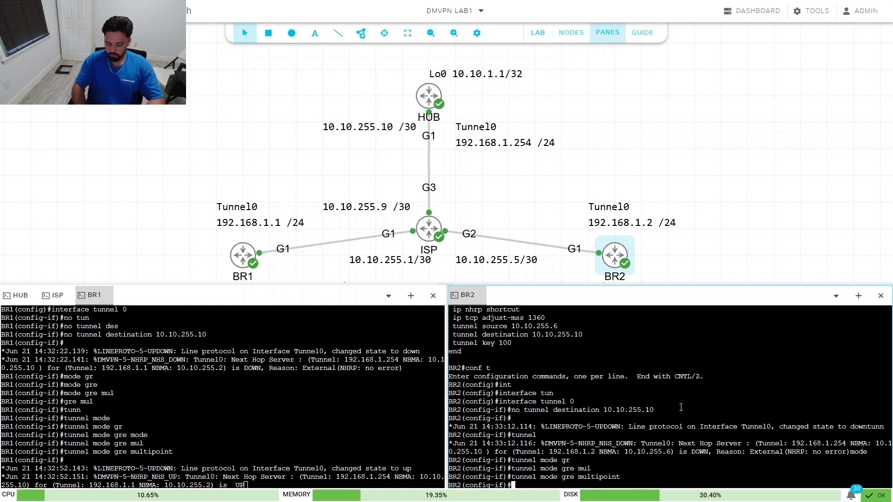
text(end)
key(Return)
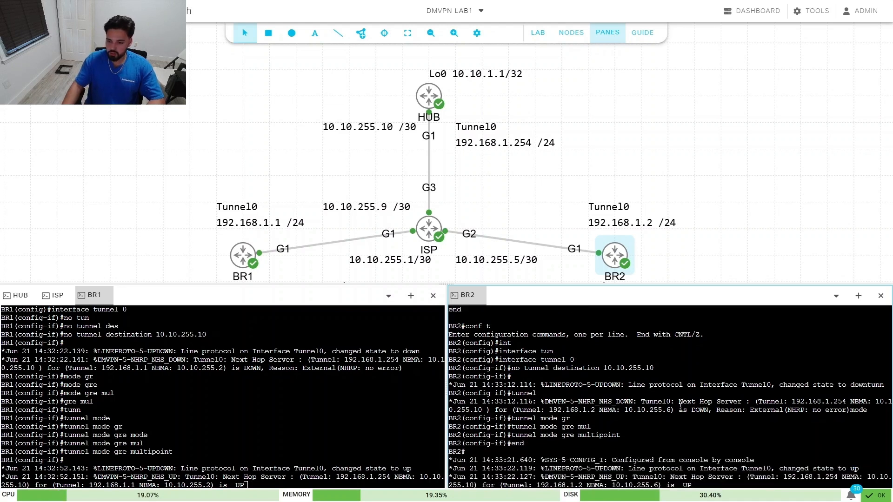
click(307, 438)
Step: From BR1, leave config mode and traceroute to BR2's tunnel address 192.168.1.2
key(Return)
key(Return)
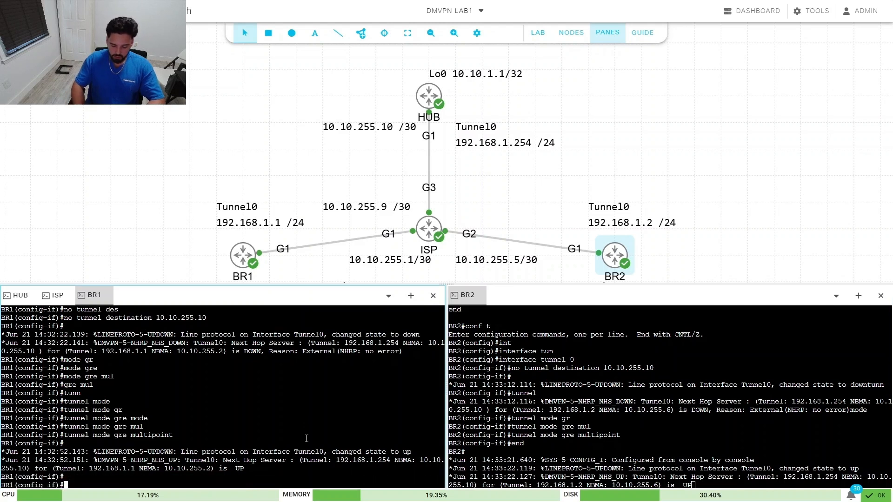
text(end)
key(Return)
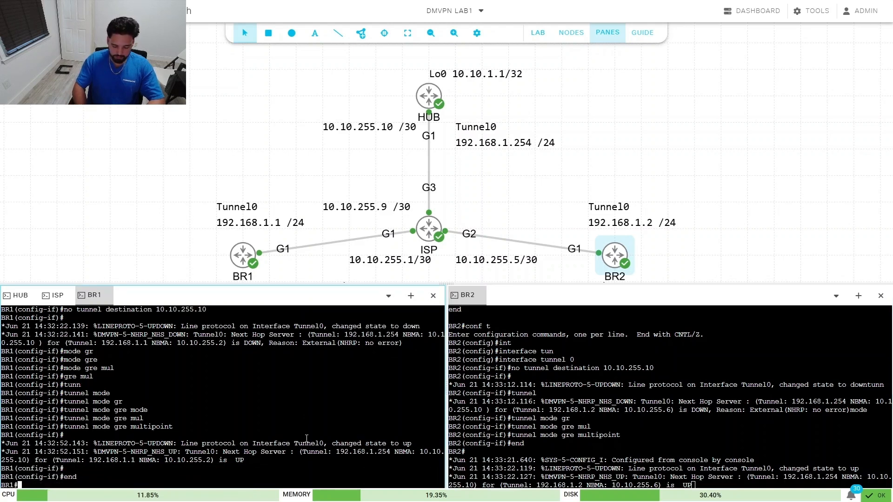
text(traceroute )
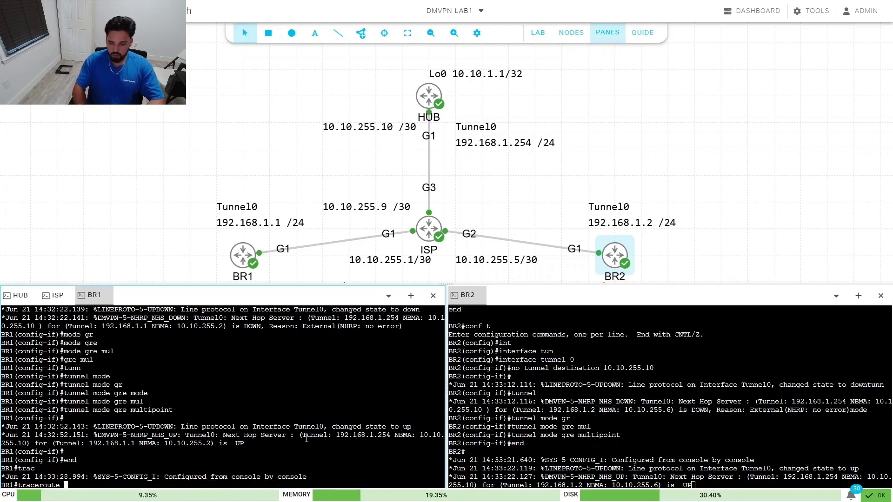
text(192.1)
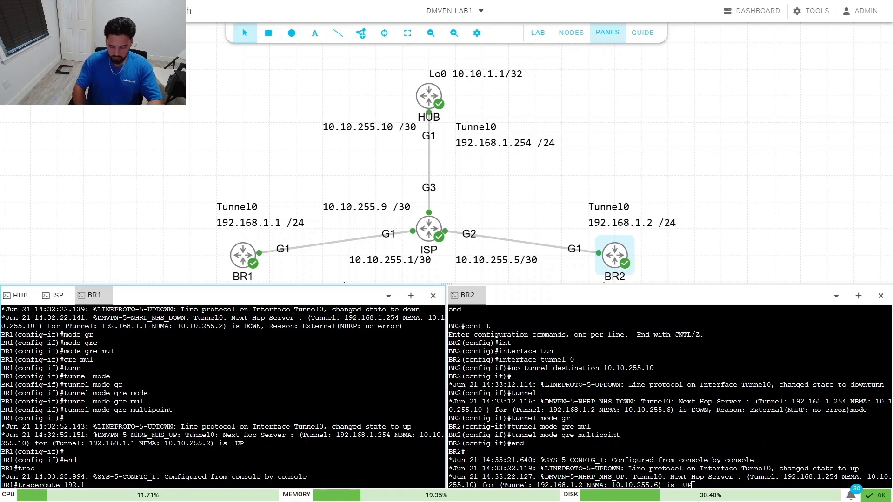
text(68.1.2)
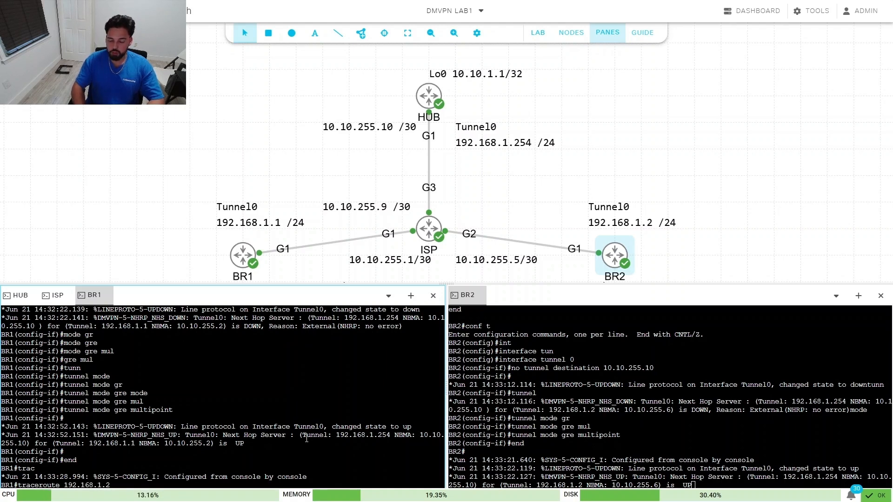
key(Return)
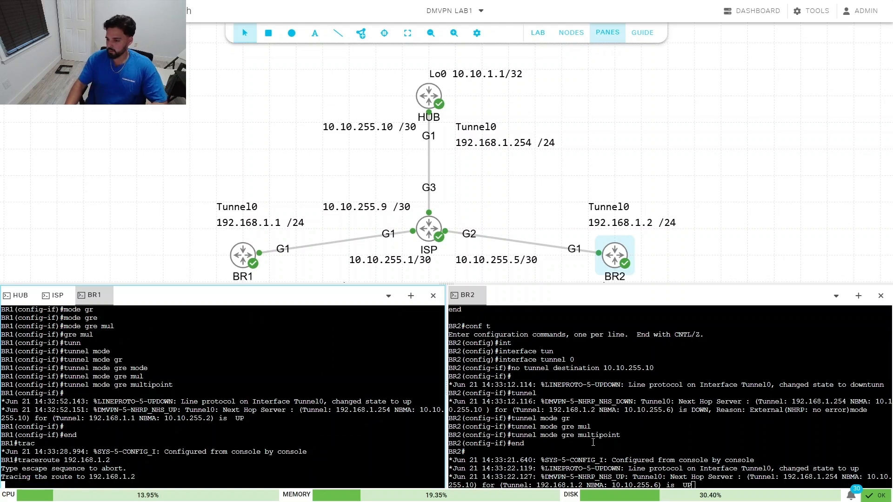
Step: Rerun the traceroute to 192.168.1.2, now reaching BR2 directly in one hop
click(634, 424)
key(Return)
key(Return)
key(Return)
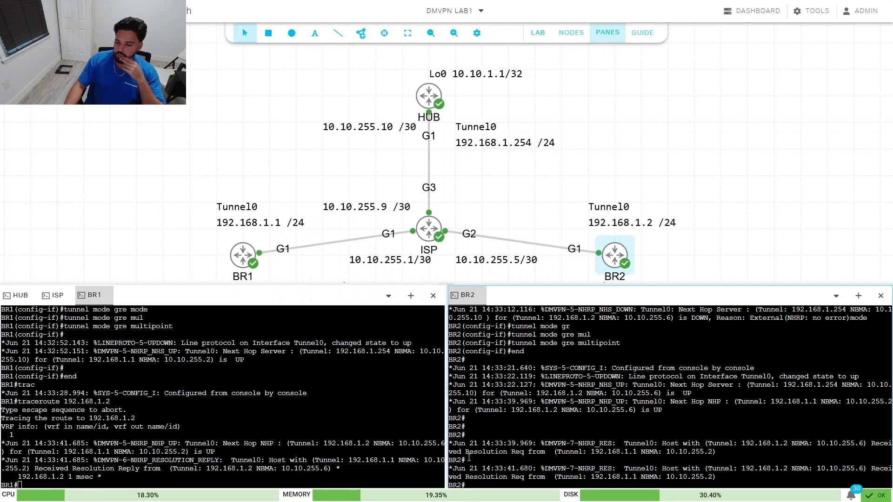
click(161, 469)
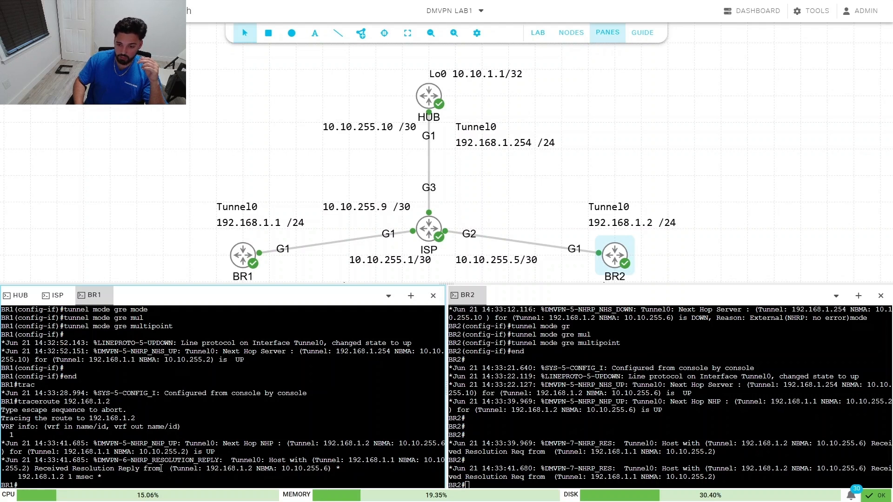
key(Up)
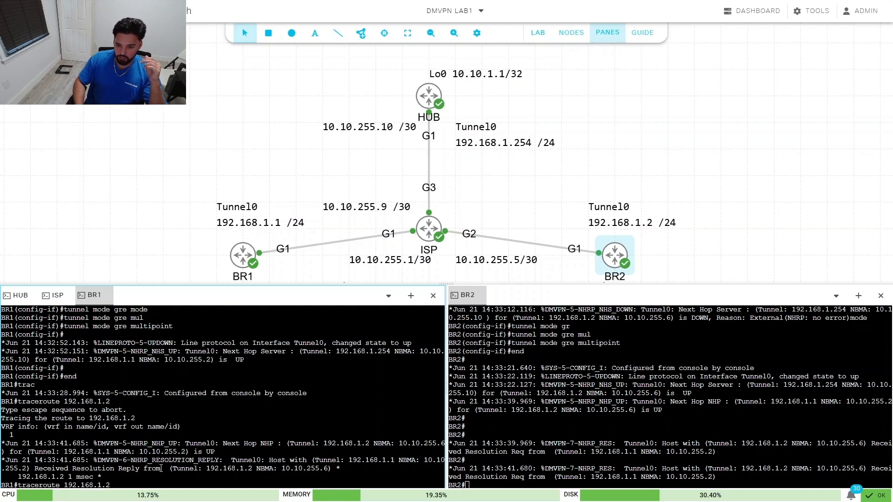
key(Return)
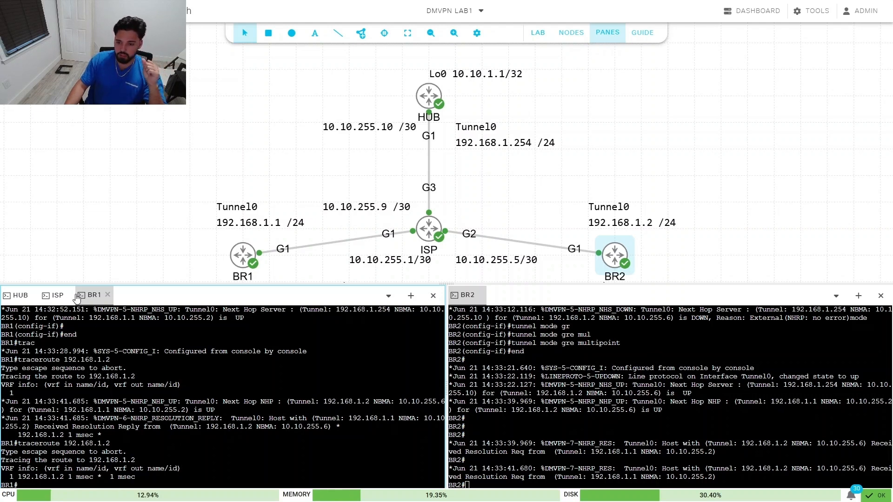
Step: Open the HUB console and enter privileged mode with 'en'
click(19, 295)
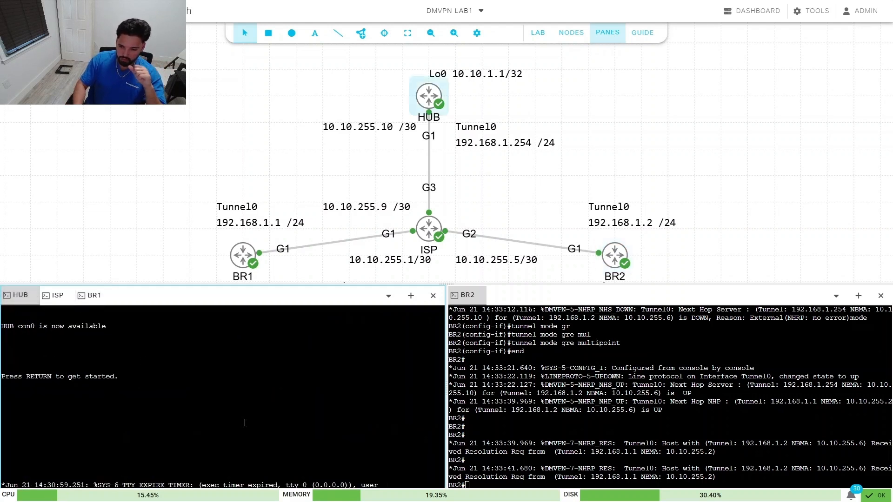
key(Return)
key(Return)
key(Return)
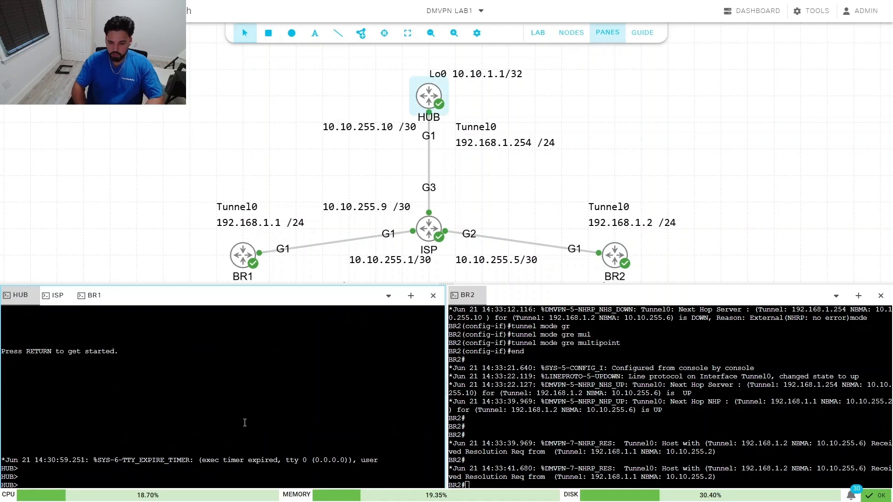
text(en)
key(Return)
Step: Show the hub's Tunnel0 config: 192.168.1.254, source 10.10.255.10, gre multipoint, key 100
text(s)
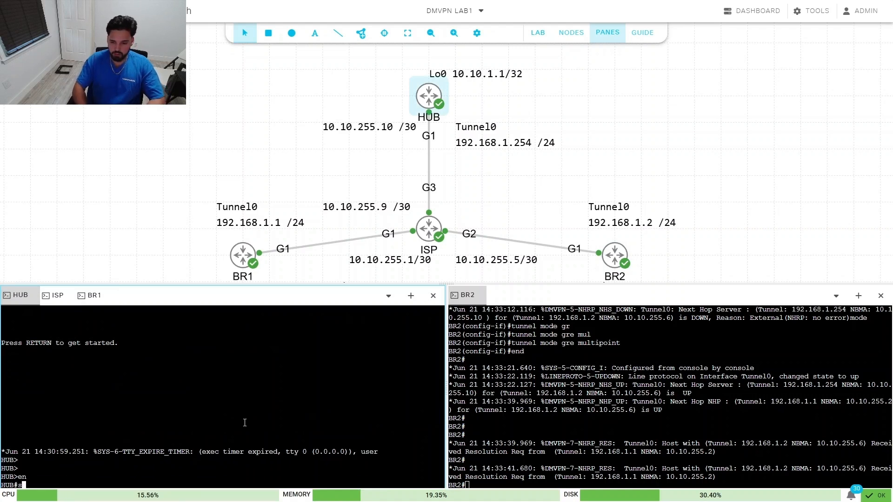
text(how run)
key(Tab)
key(BackSpace)
key(BackSpace)
key(BackSpace)
key(BackSpace)
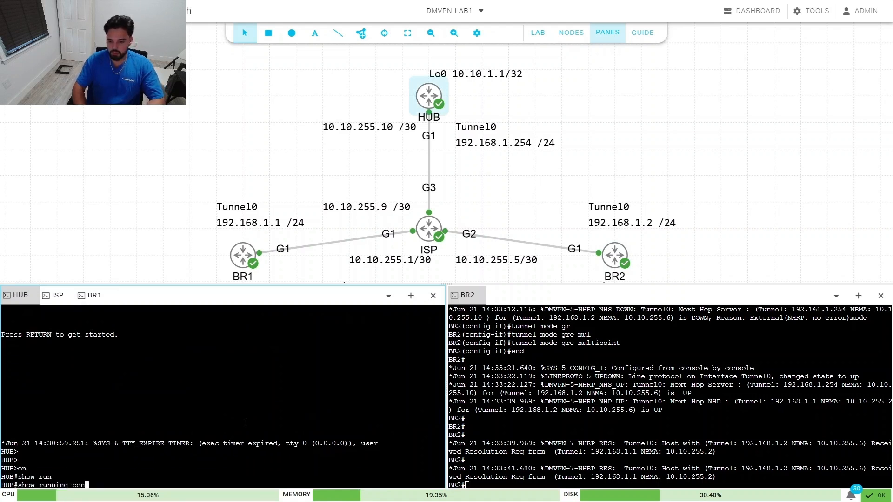
key(BackSpace)
key(BackSpace)
key(BackSpace)
key(BackSpace)
text(int)
key(Tab)
text(t)
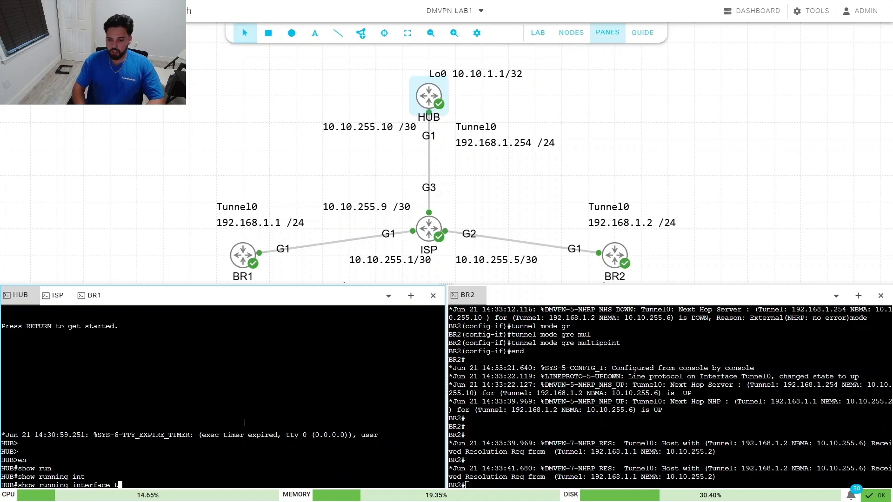
text(un)
key(Tab)
text(nel 0)
key(Return)
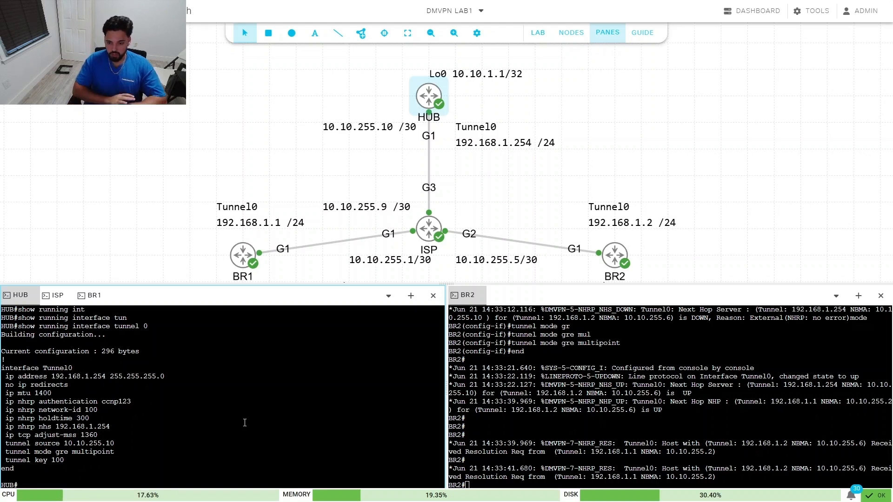
Step: On the HUB, enter interface configuration for Tunnel0
text(conf t)
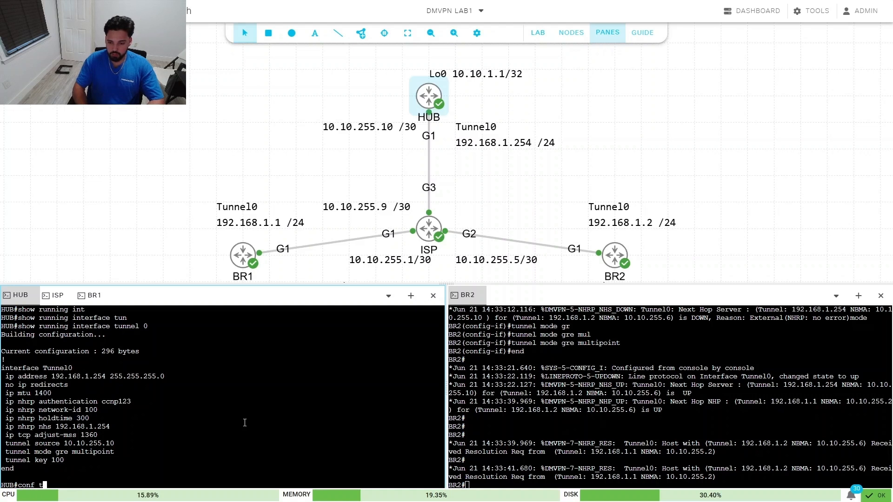
key(Return)
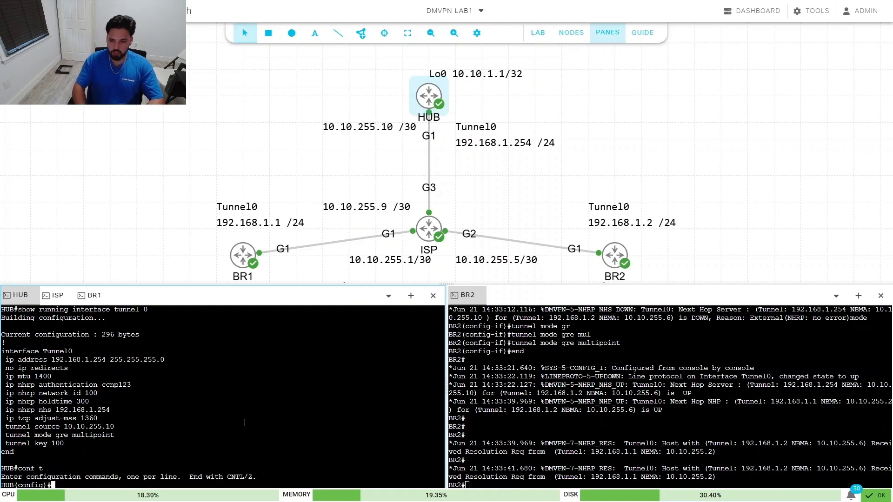
text(inter)
key(Tab)
text(tun)
key(Tab)
text(0)
key(Return)
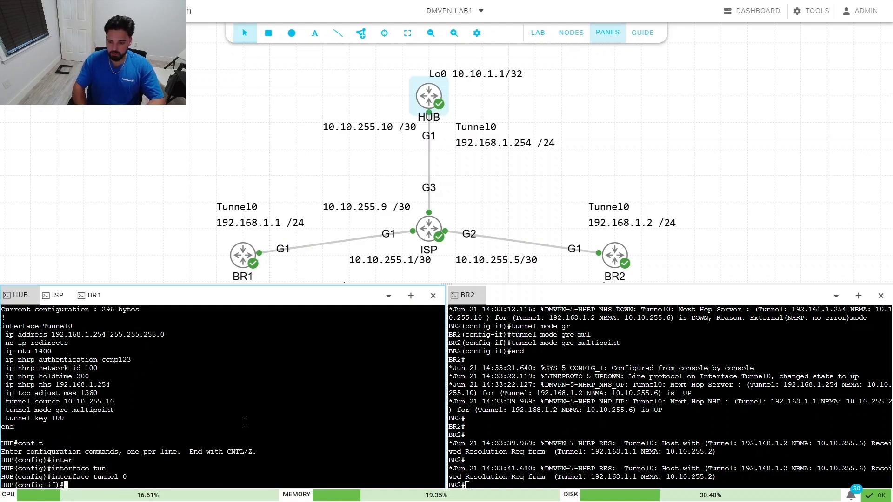
Step: Apply 'ip nhrp redirect' to the hub's Tunnel0
text(ip nhr)
key(Tab)
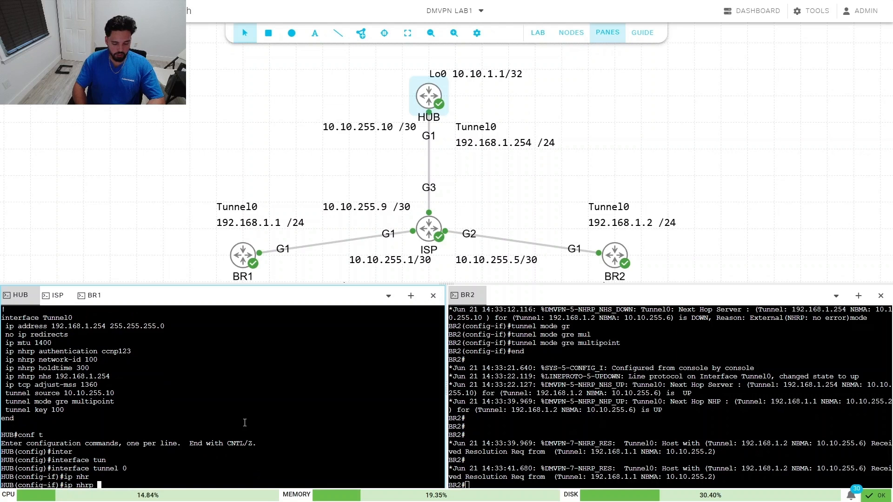
text(redi)
key(Tab)
key(Return)
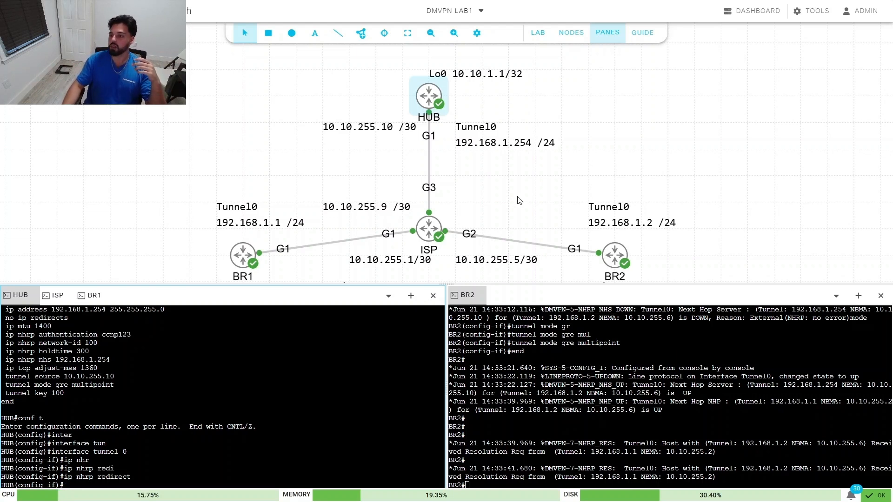
Step: Stop the DMVPN LAB1 lab from the canvas's Lab context menu
drag(516, 195, 484, 174)
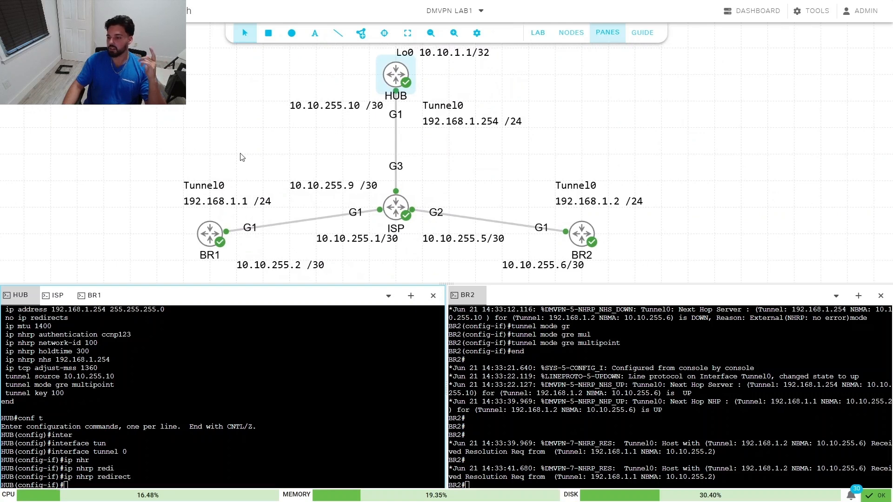
right_click(192, 152)
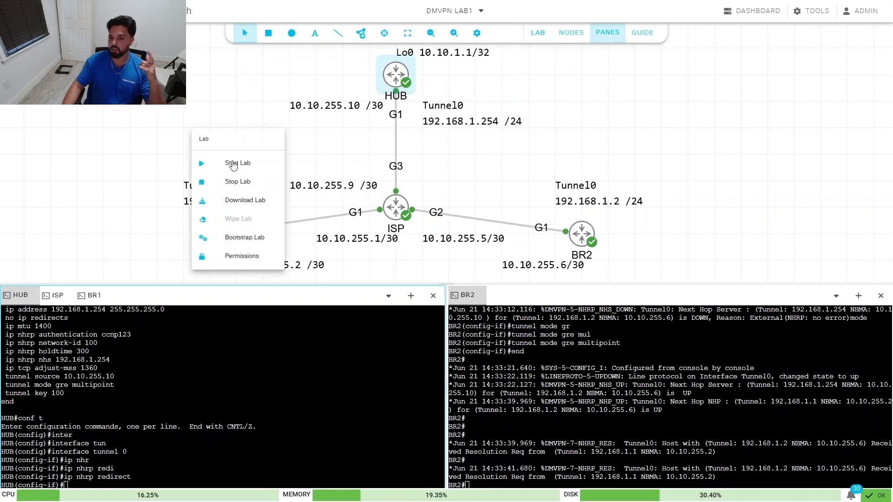
click(252, 187)
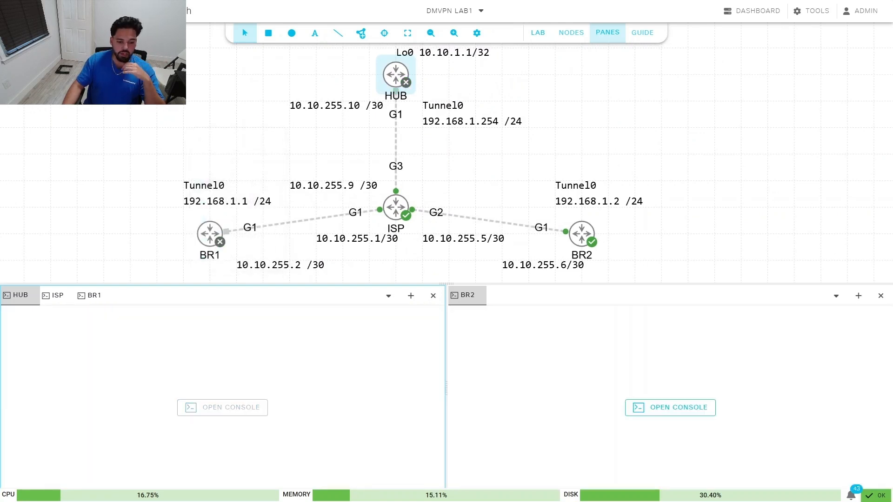